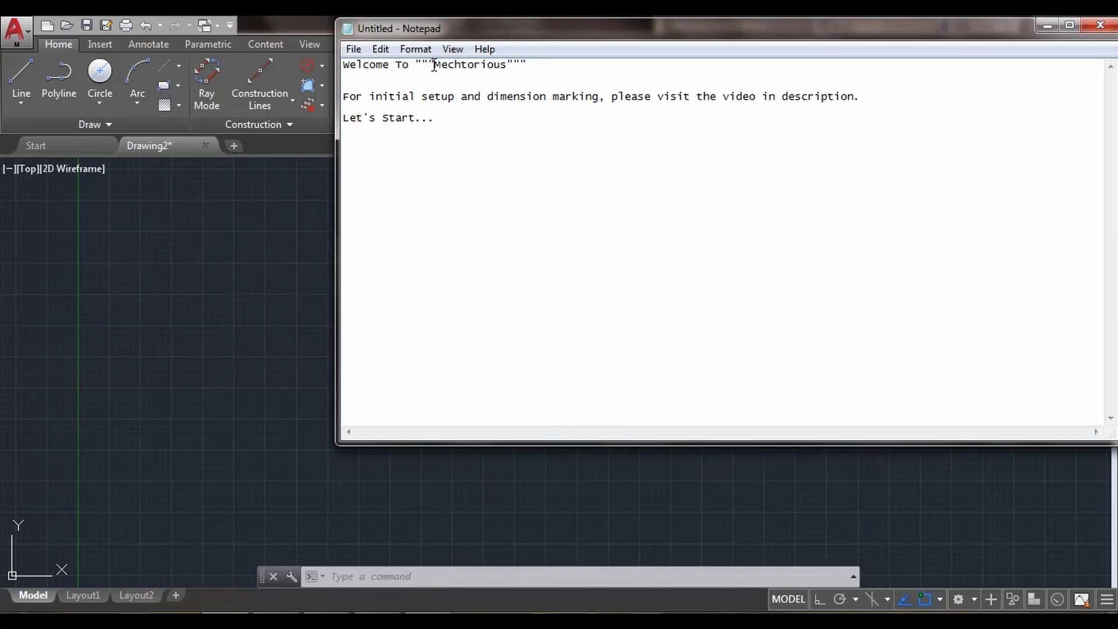
- Highlight lines in the Notepad welcome note, then minimize the note
drag(434, 64, 510, 64)
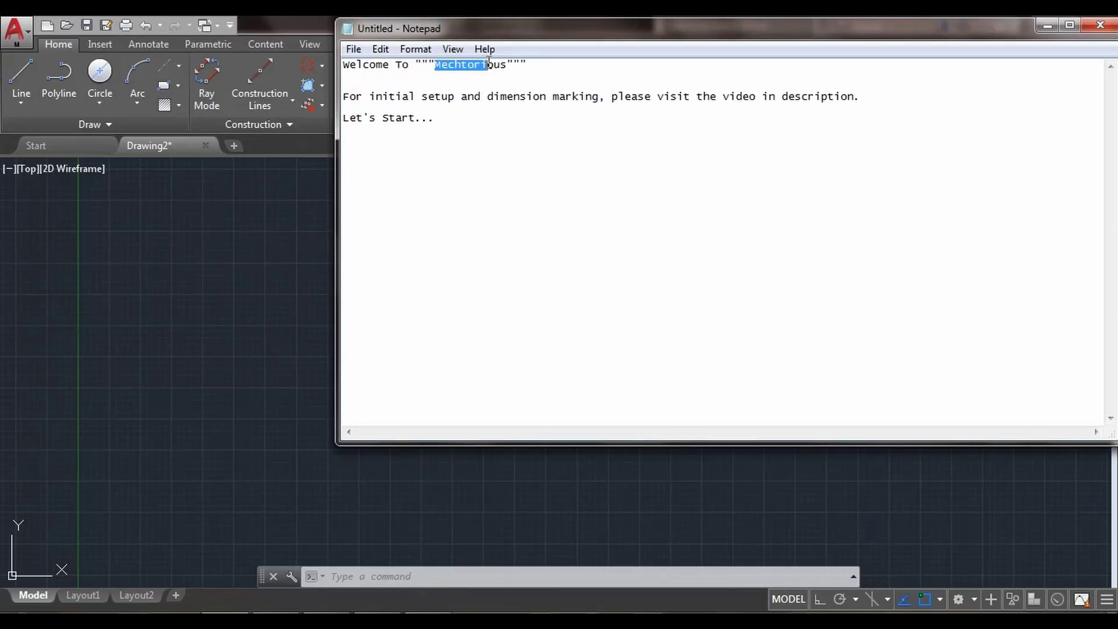
click(507, 172)
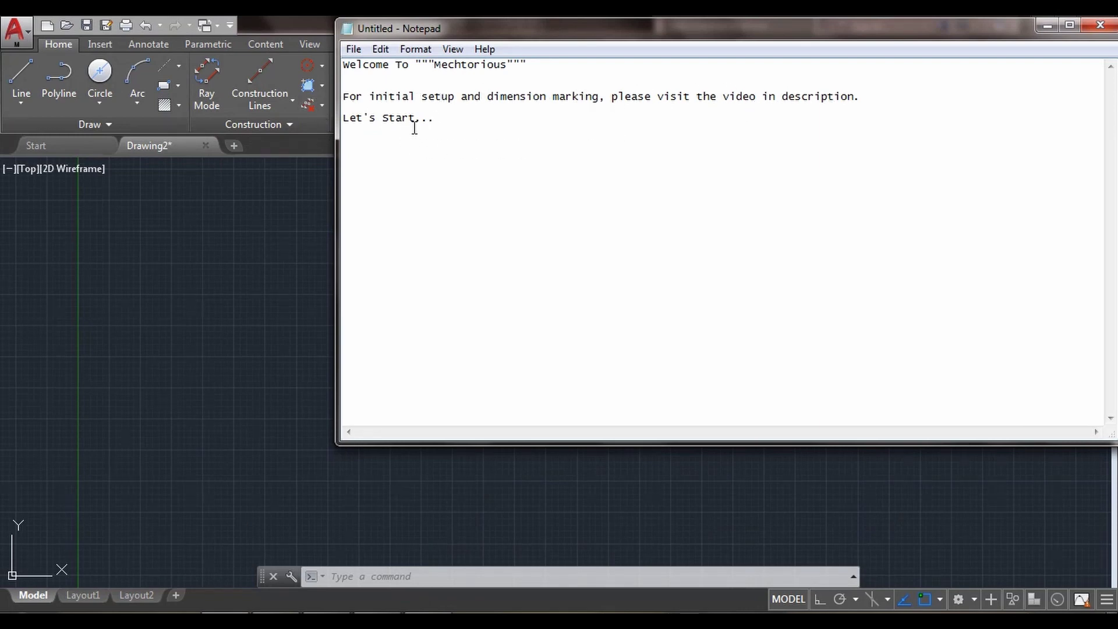
drag(434, 126, 344, 135)
click(407, 153)
click(1043, 27)
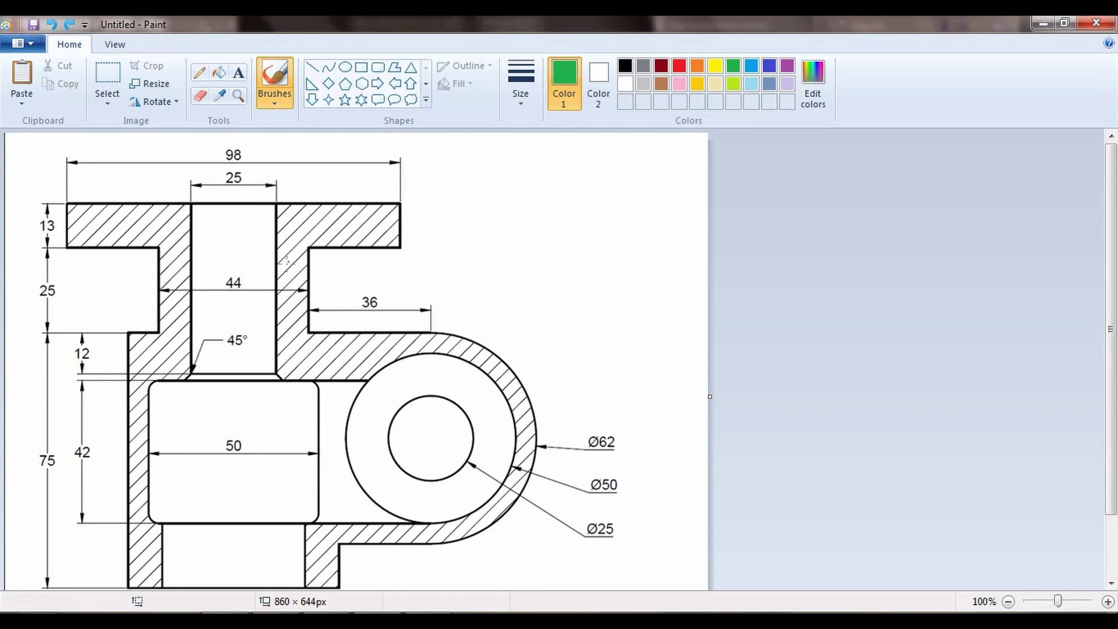
- Scroll the reference drawing and brush a green line beside the 13, 25 and 75 heights
scroll(232, 284, down, 3)
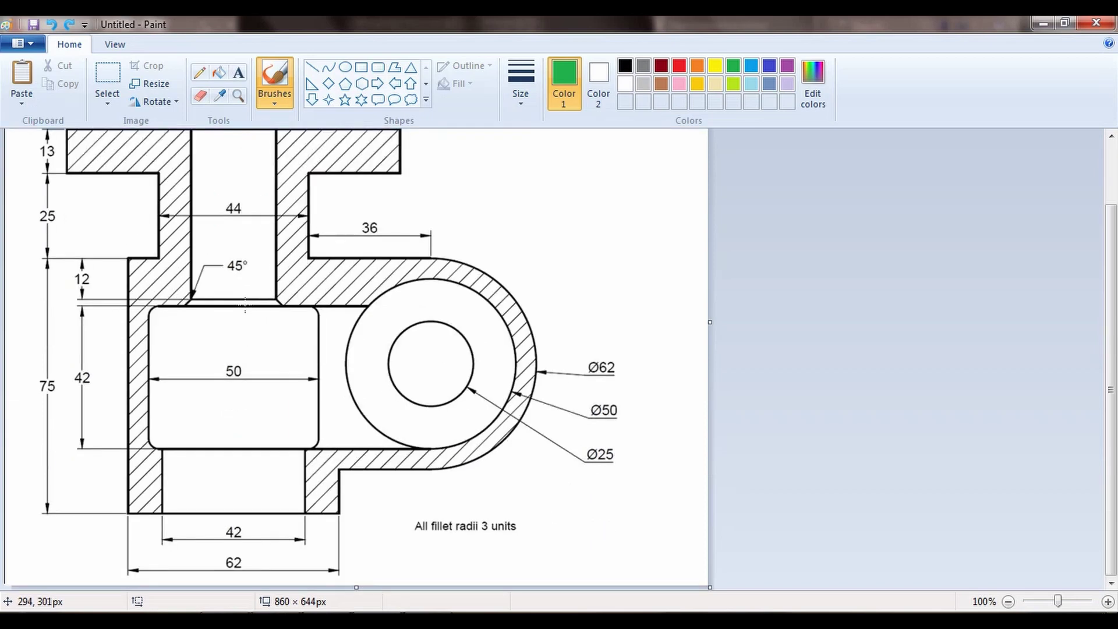
scroll(246, 307, up, 3)
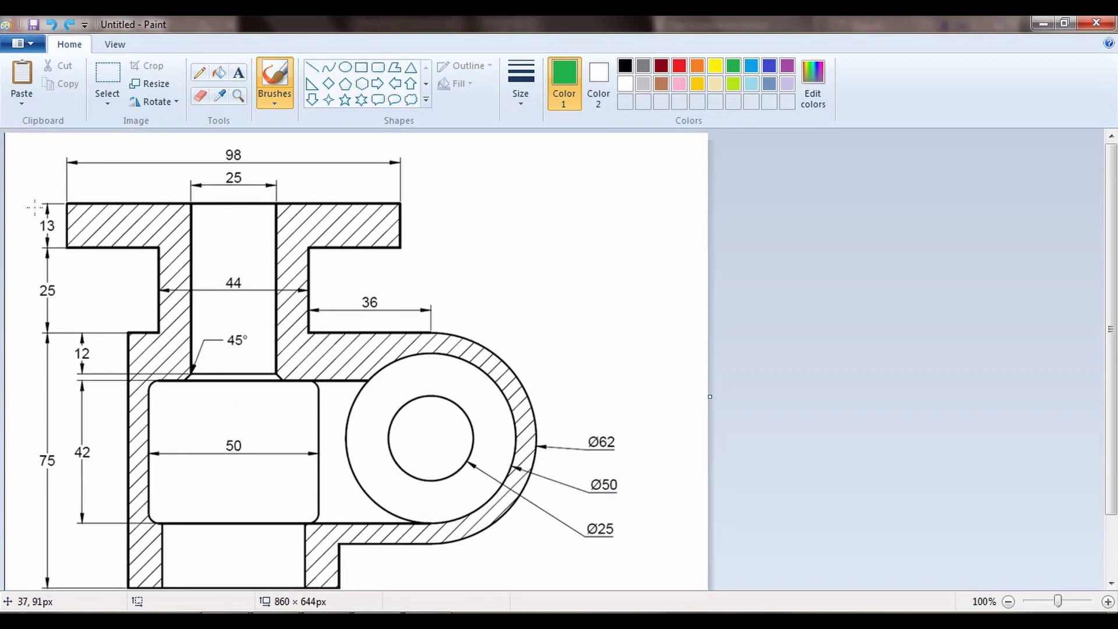
drag(33, 205, 30, 532)
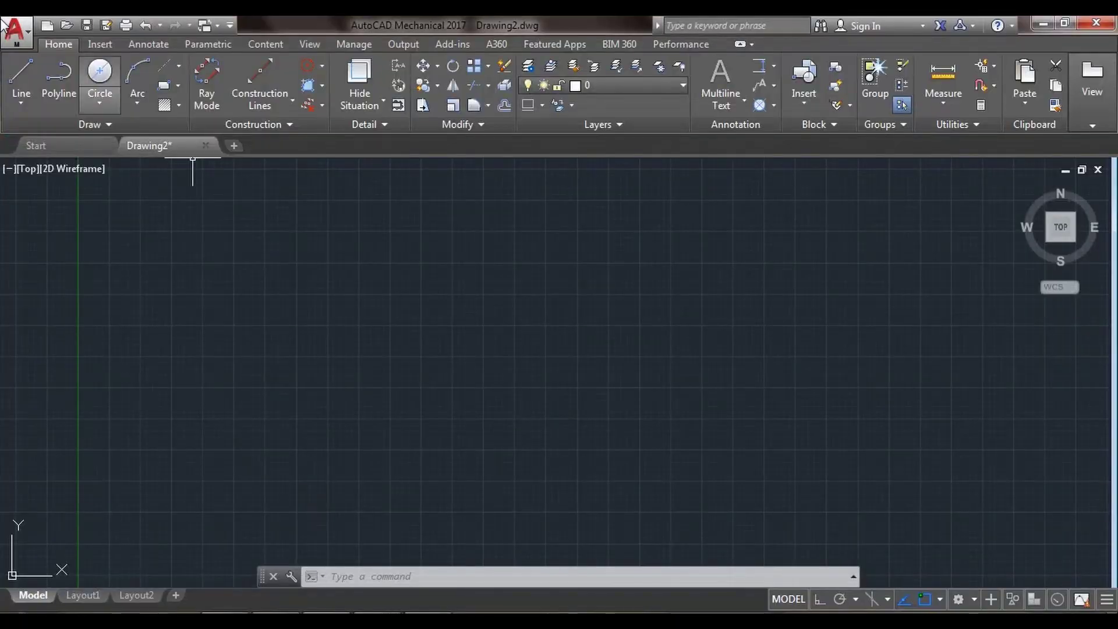
- Draw a 25/2-unit horizontal line with Ortho on, then return to the Paint reference
click(25, 71)
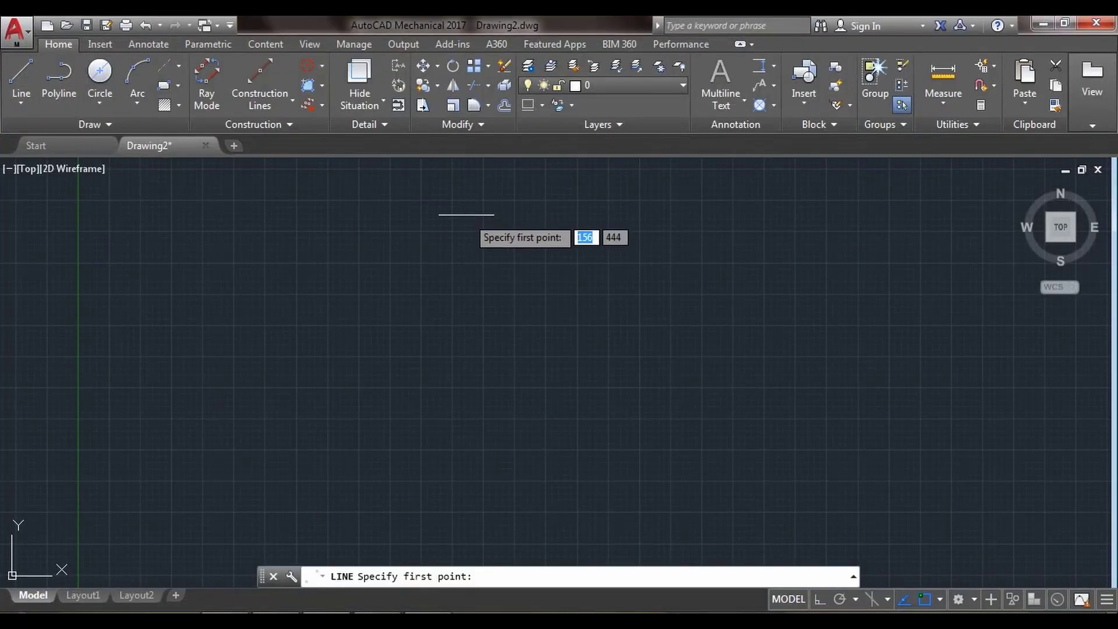
click(465, 215)
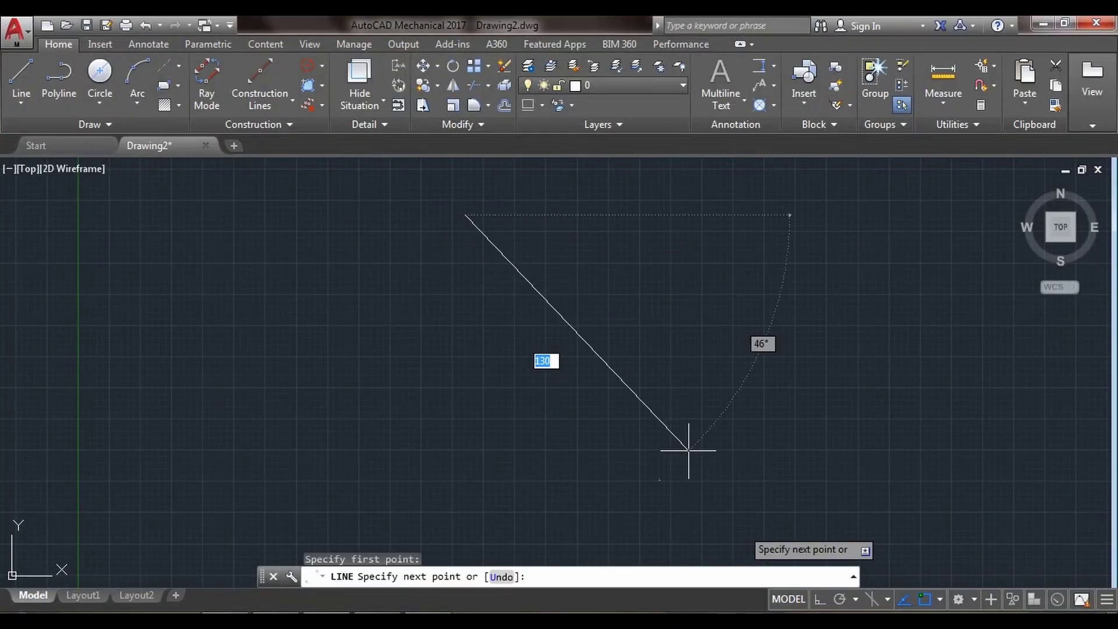
click(819, 600)
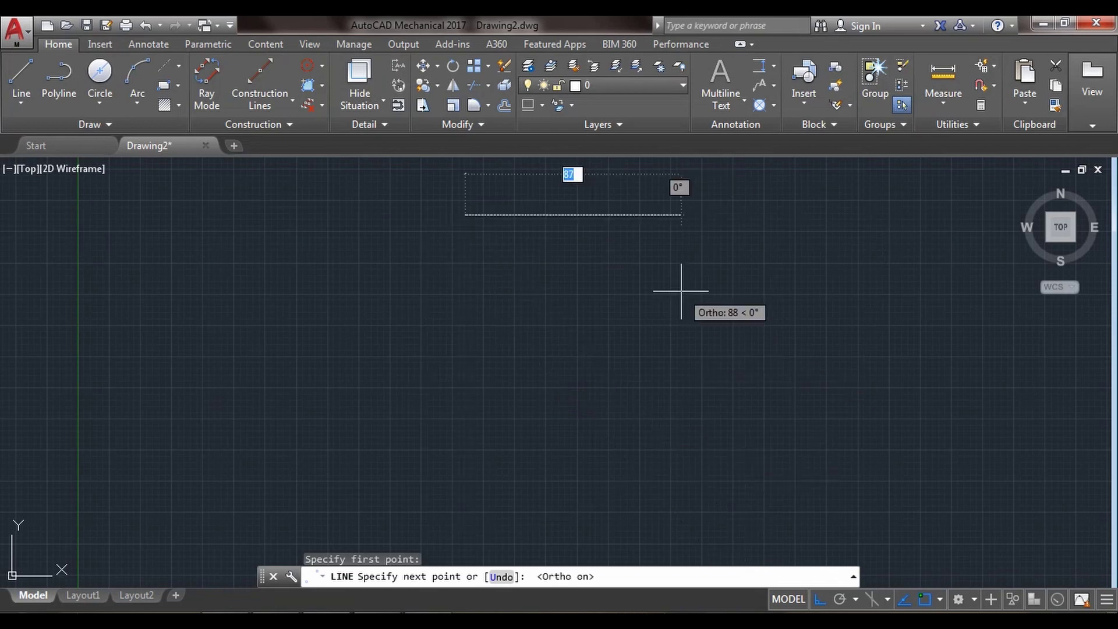
text(25)
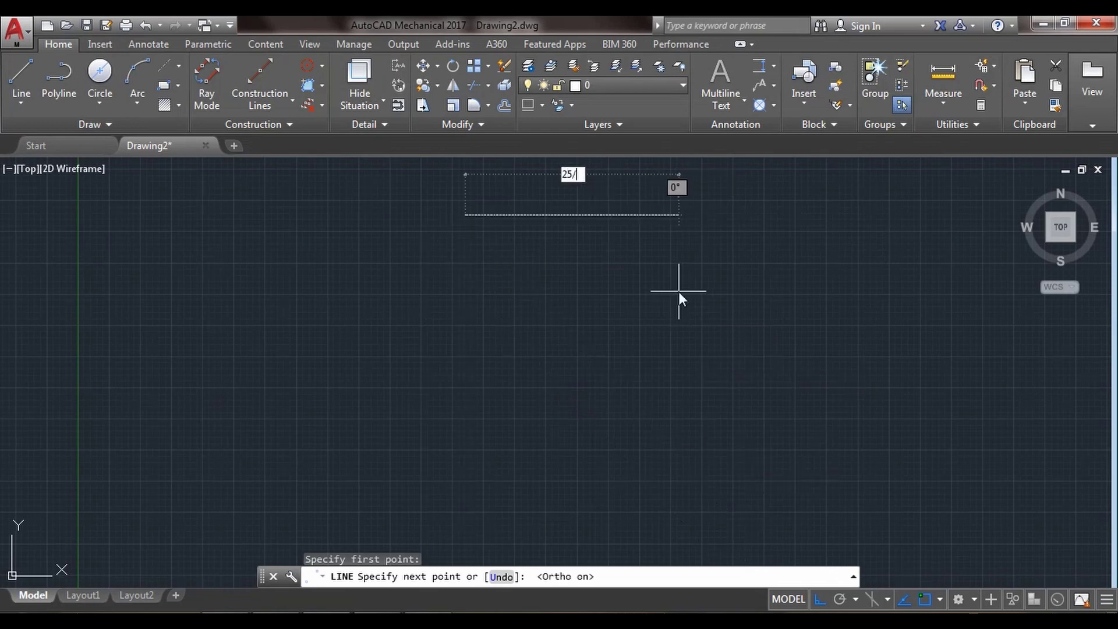
text(/2)
key(Return)
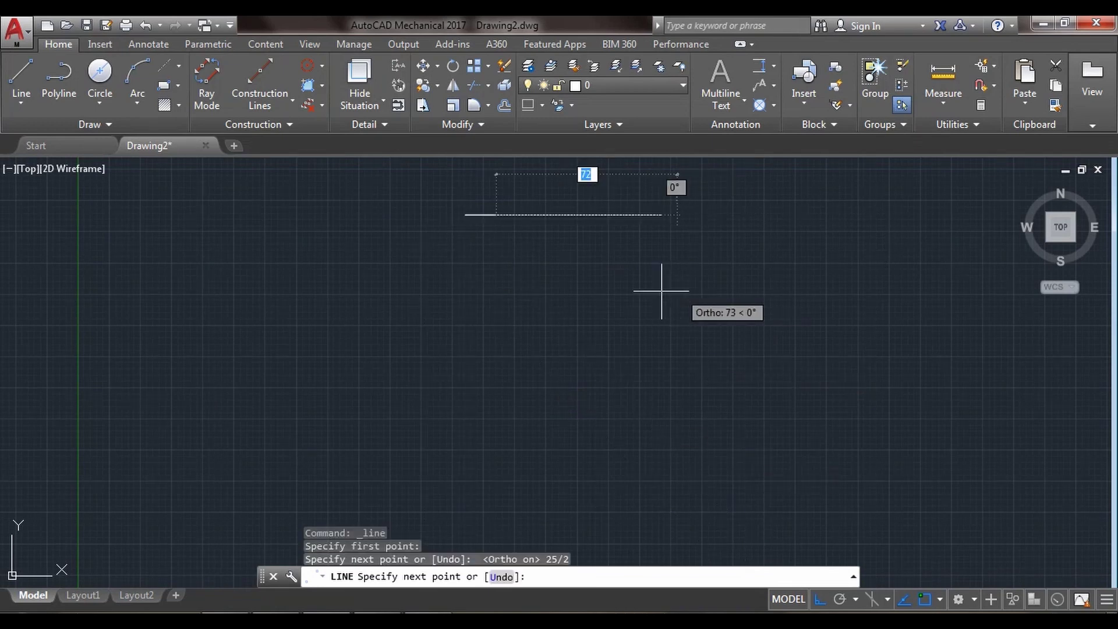
key(Escape)
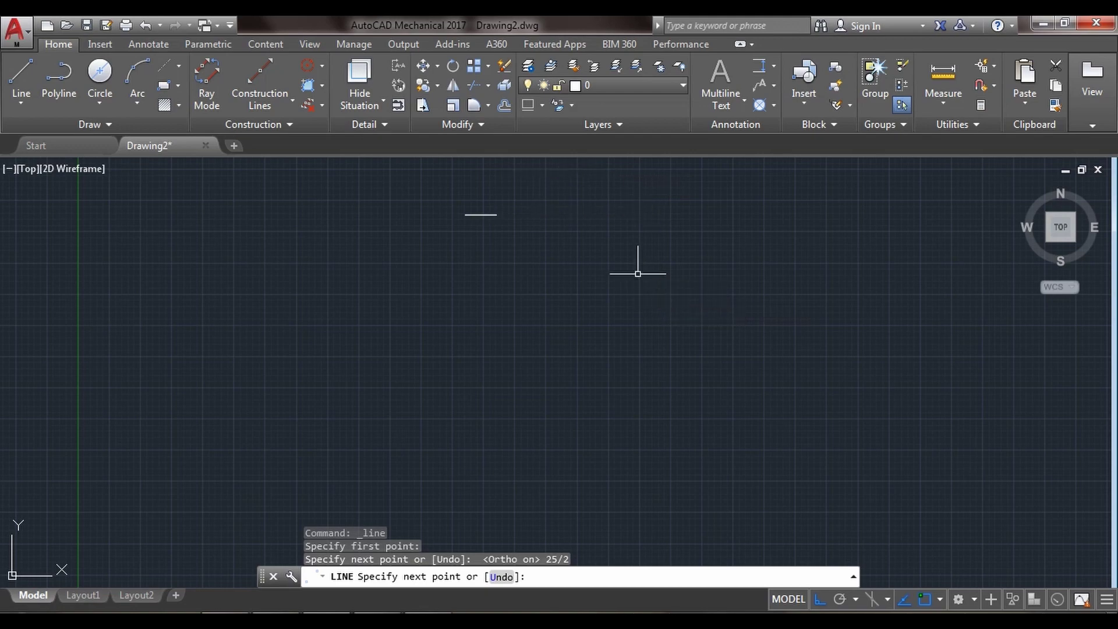
key(alt+Tab)
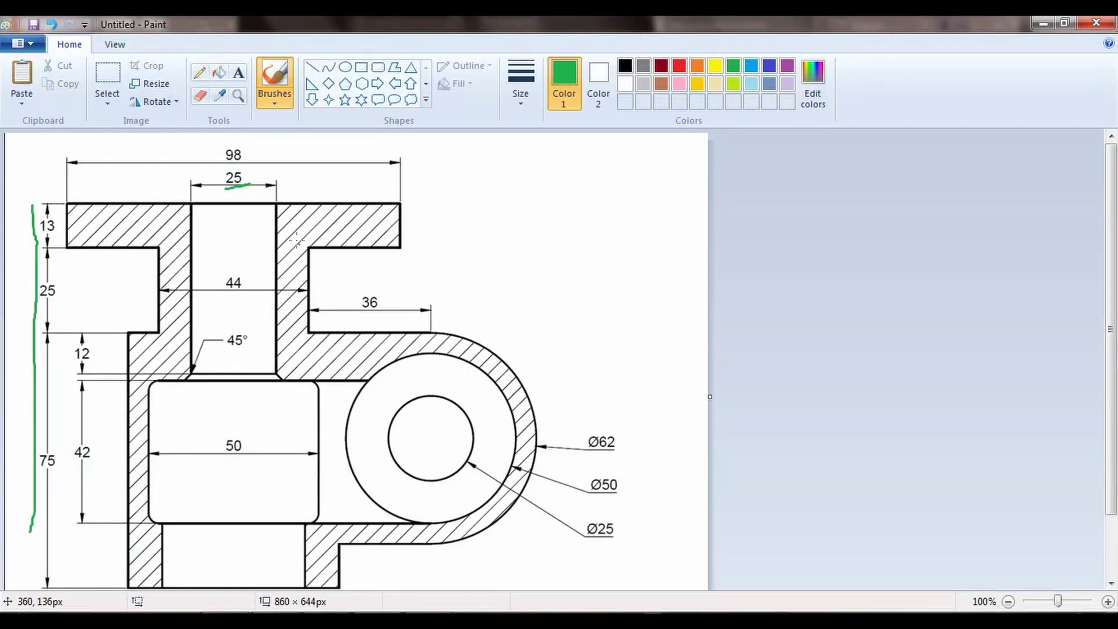
- Mark a green double arrow on the top flange and label it (98−25)/2 = 36.5
drag(277, 187, 361, 187)
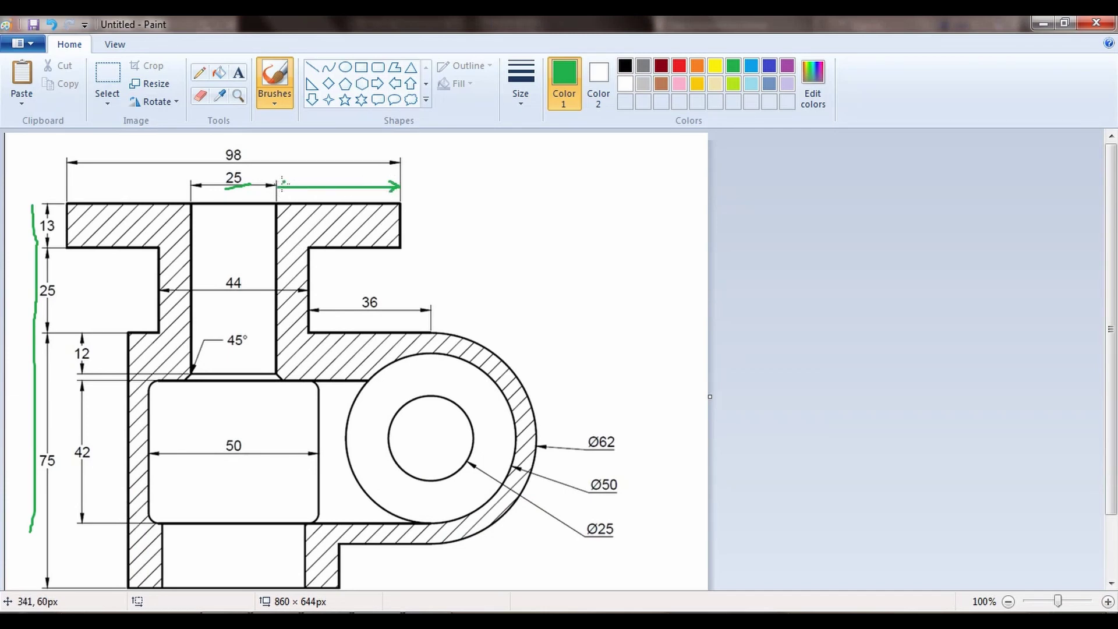
drag(282, 182, 280, 191)
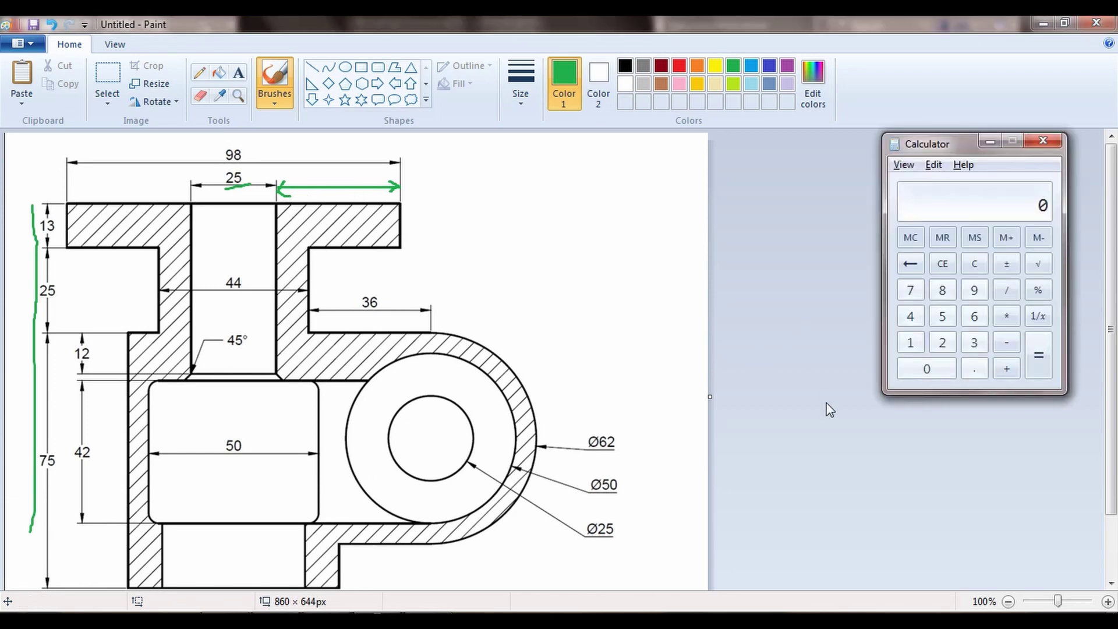
text(8-)
text(25)
key(Return)
text(2)
key(Return)
drag(322, 173, 337, 177)
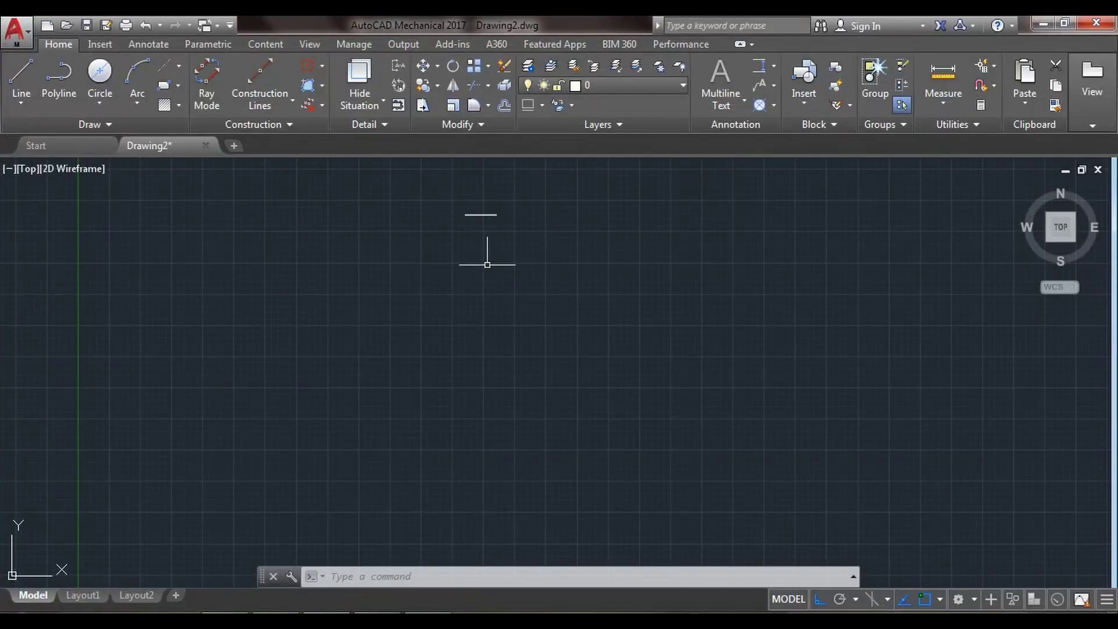
- Draw a line with a 36.5-unit horizontal edge followed by a 13-unit vertical edge
click(20, 73)
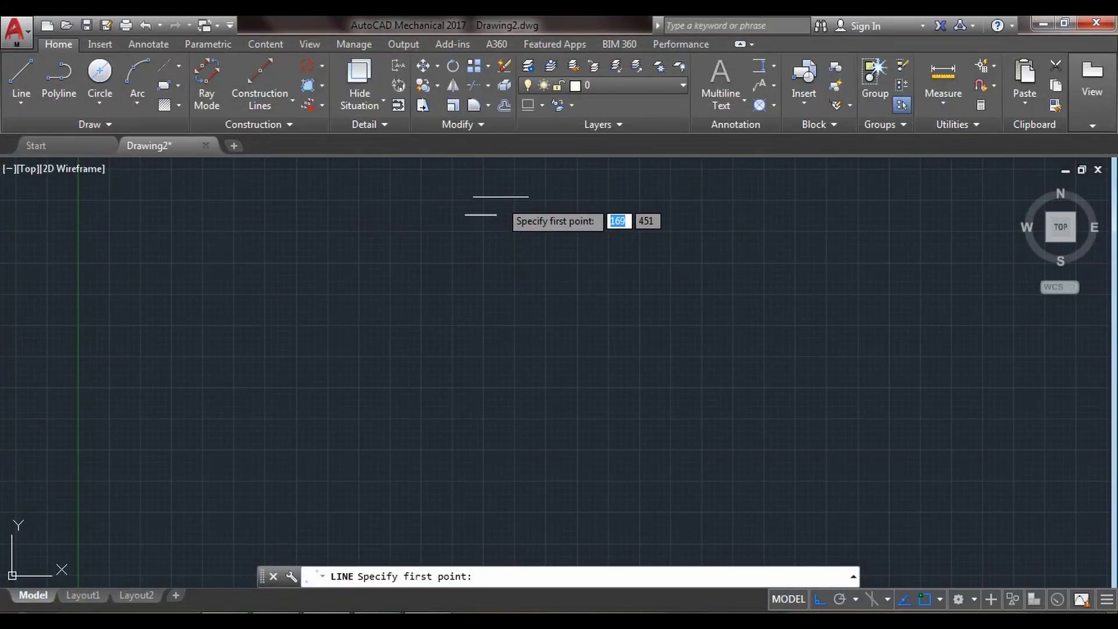
click(496, 215)
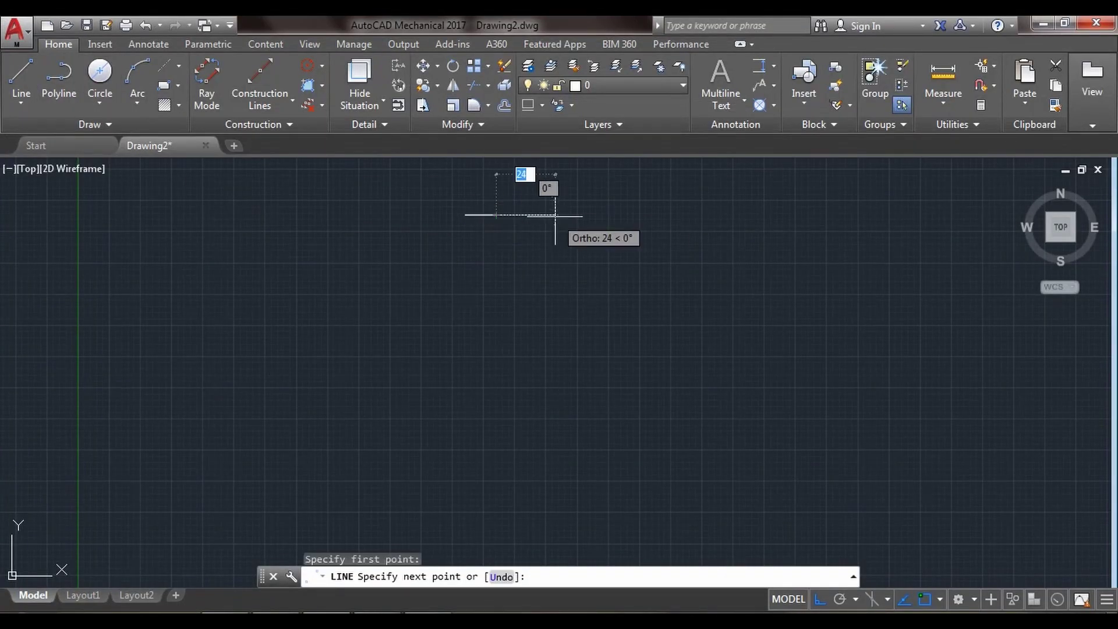
text(36.5)
key(Return)
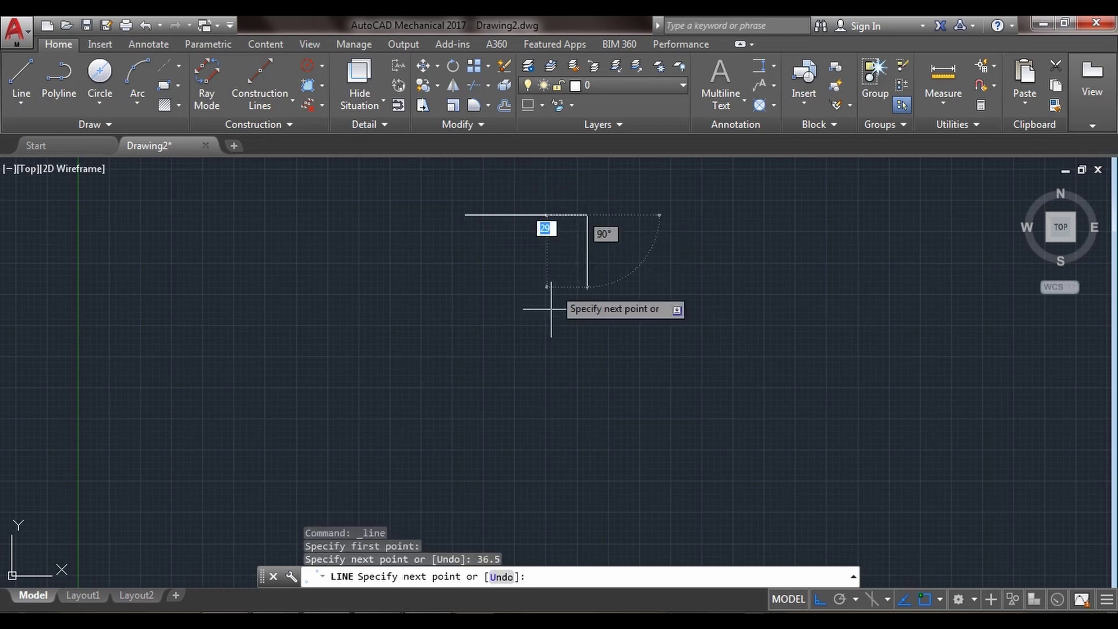
text(13)
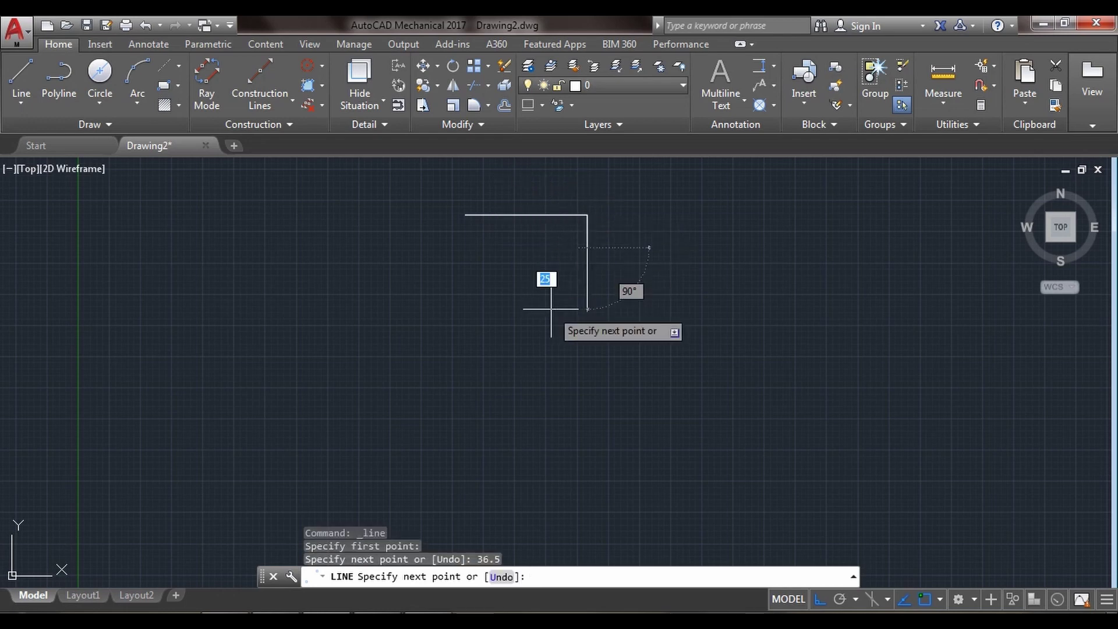
key(Return)
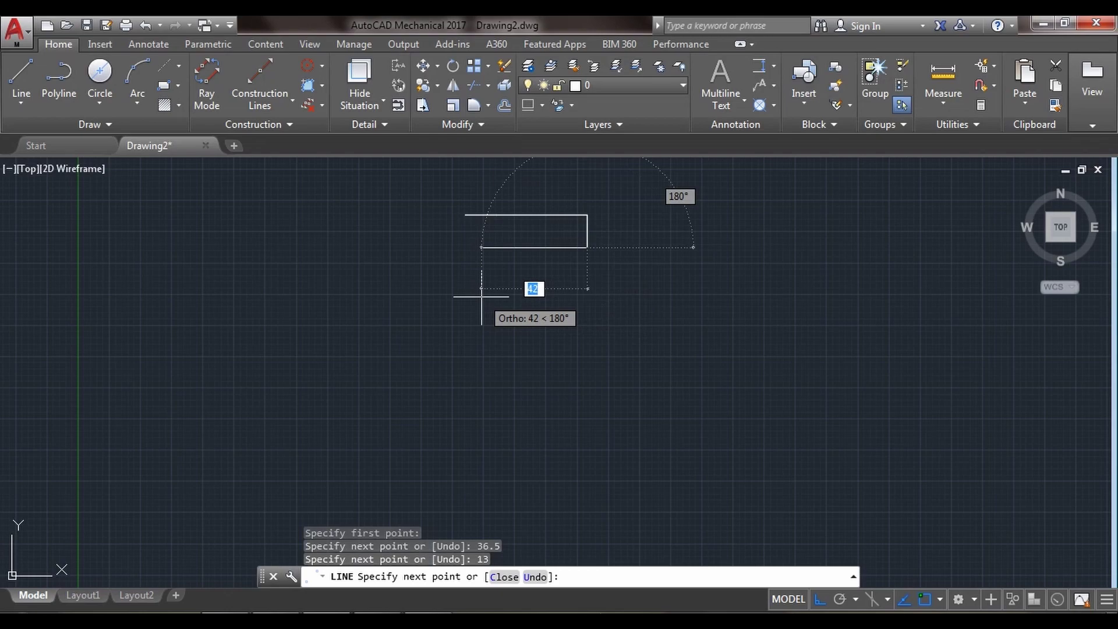
key(alt+Tab)
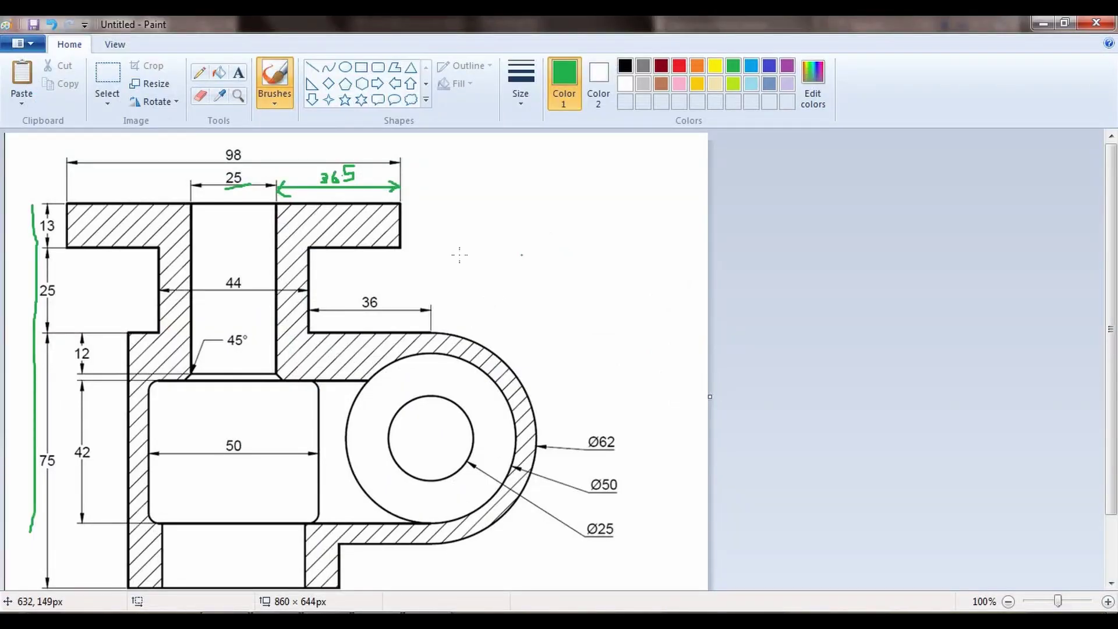
- Brush a green double arrow under the flange and compute (44−25)/2 = 9.5 in Calculator
mouse_move(309, 262)
mouse_down()
mouse_move(396, 266)
mouse_move(386, 272)
mouse_up()
drag(311, 262, 335, 272)
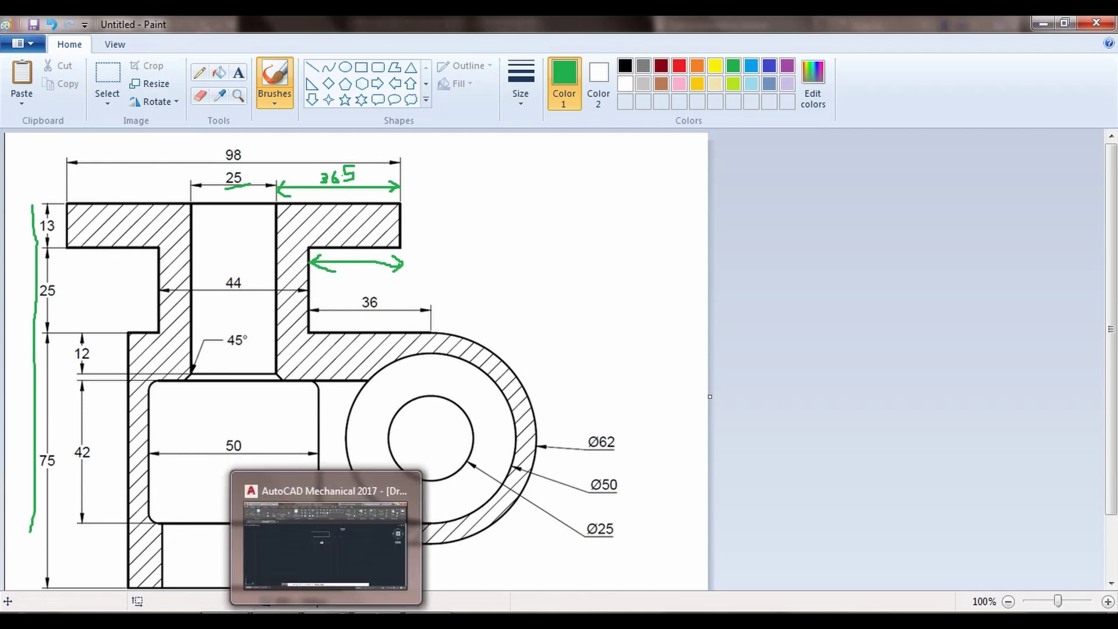
click(299, 542)
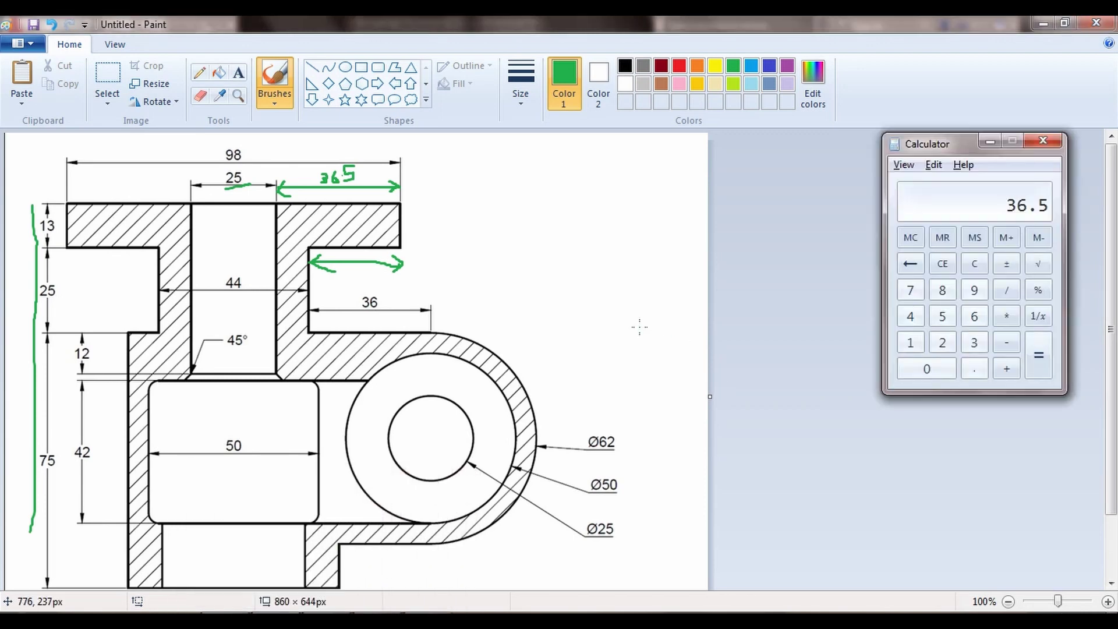
click(909, 316)
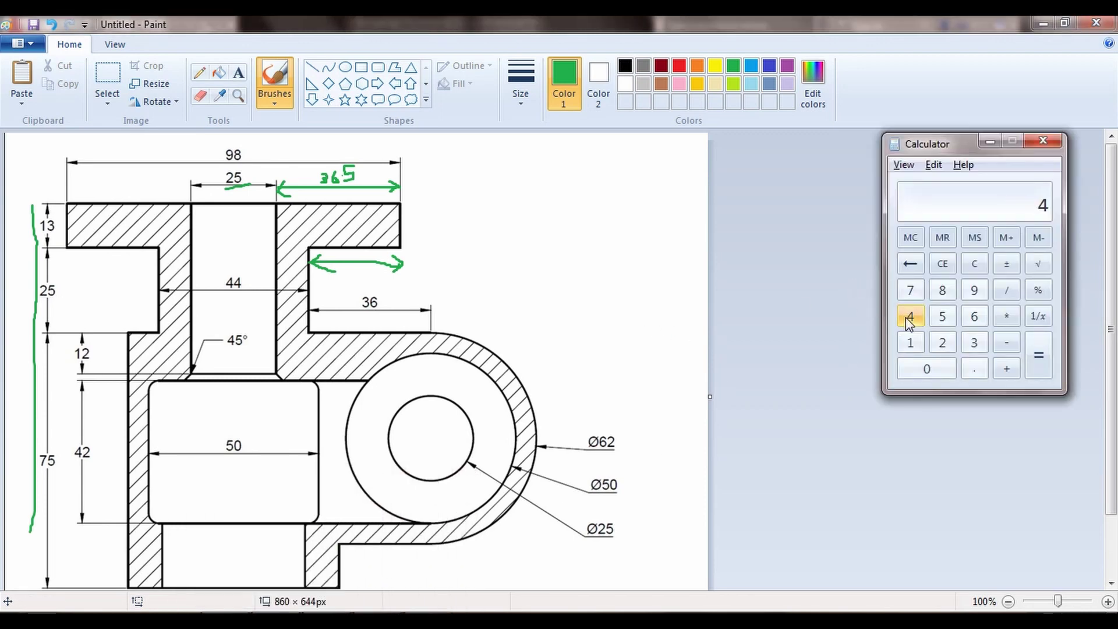
text(25)
key(Return)
key(Return)
- Compute 36.5−9.5 = 27 and write 27 beside the lower green arrow
text(36.5)
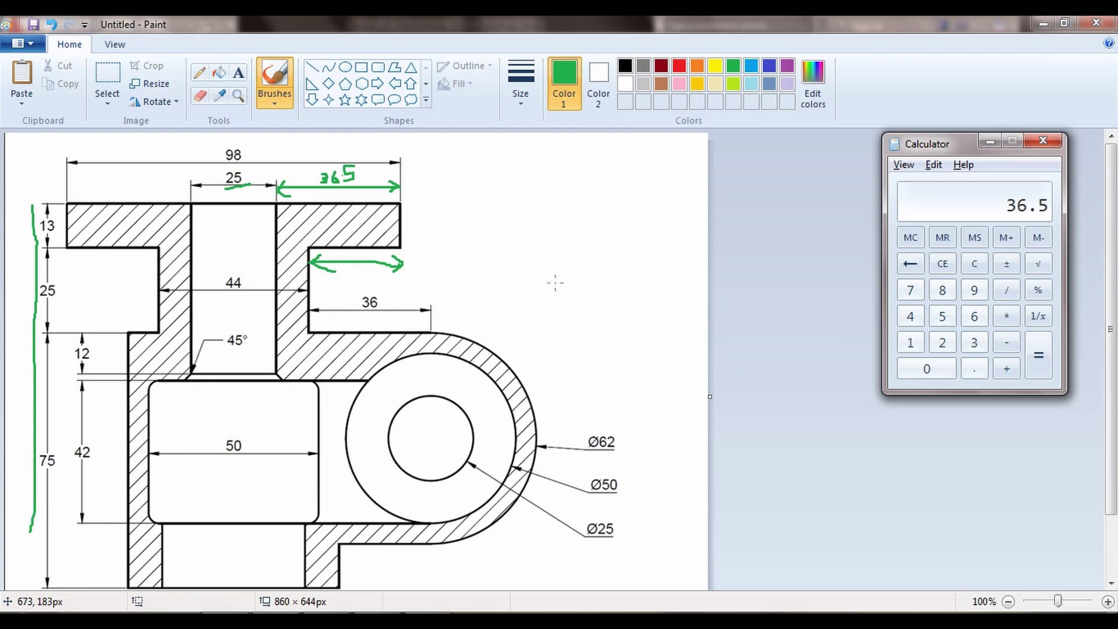
text(9.5)
key(Return)
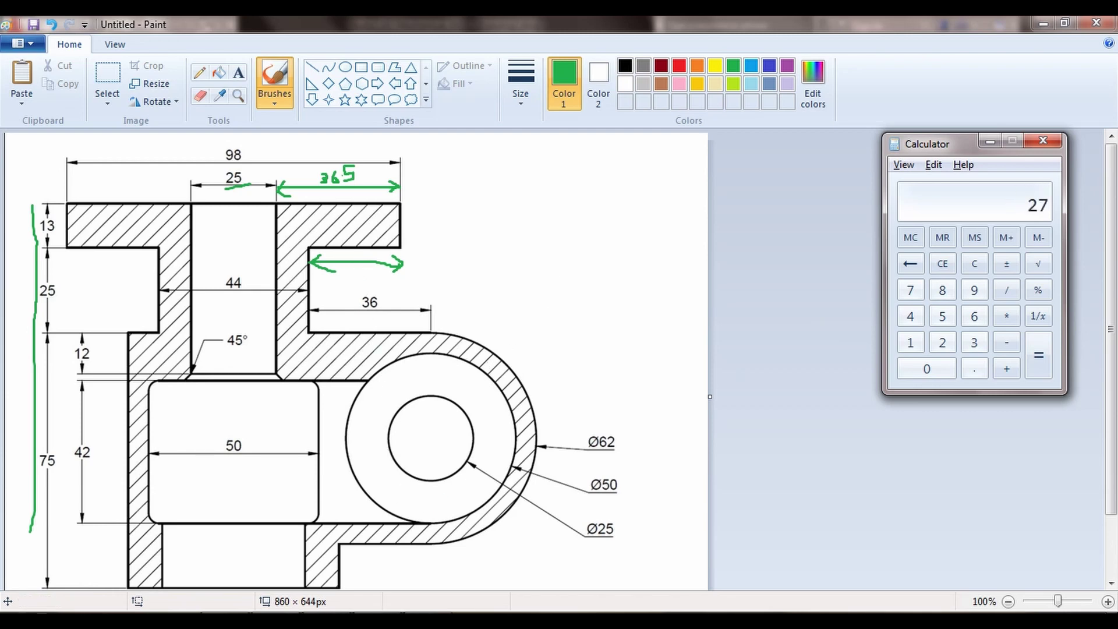
click(326, 622)
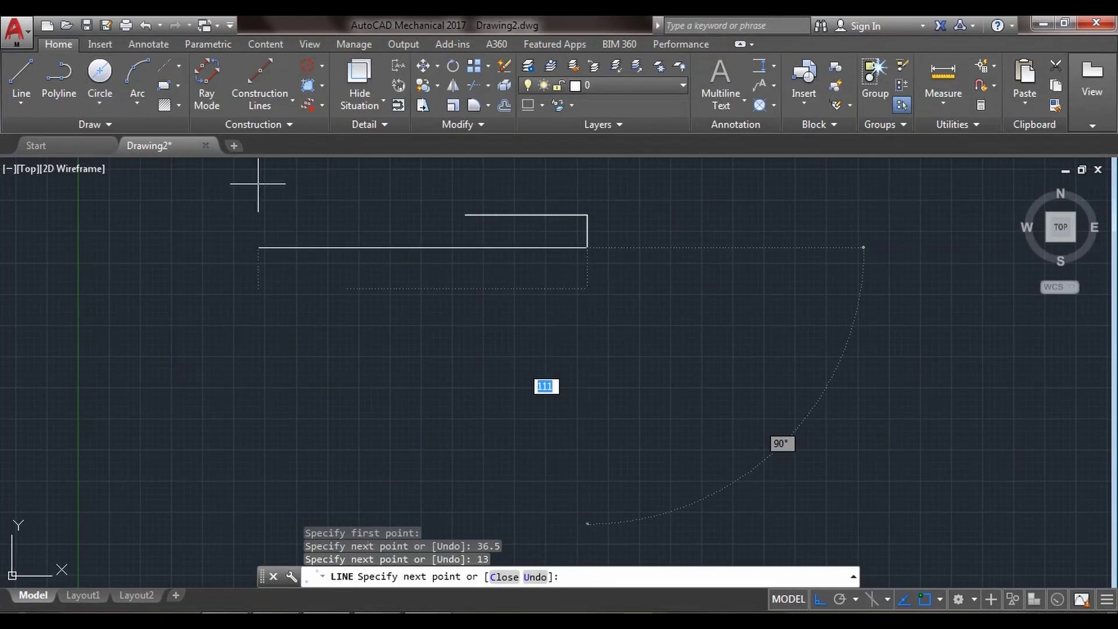
key(alt+Tab)
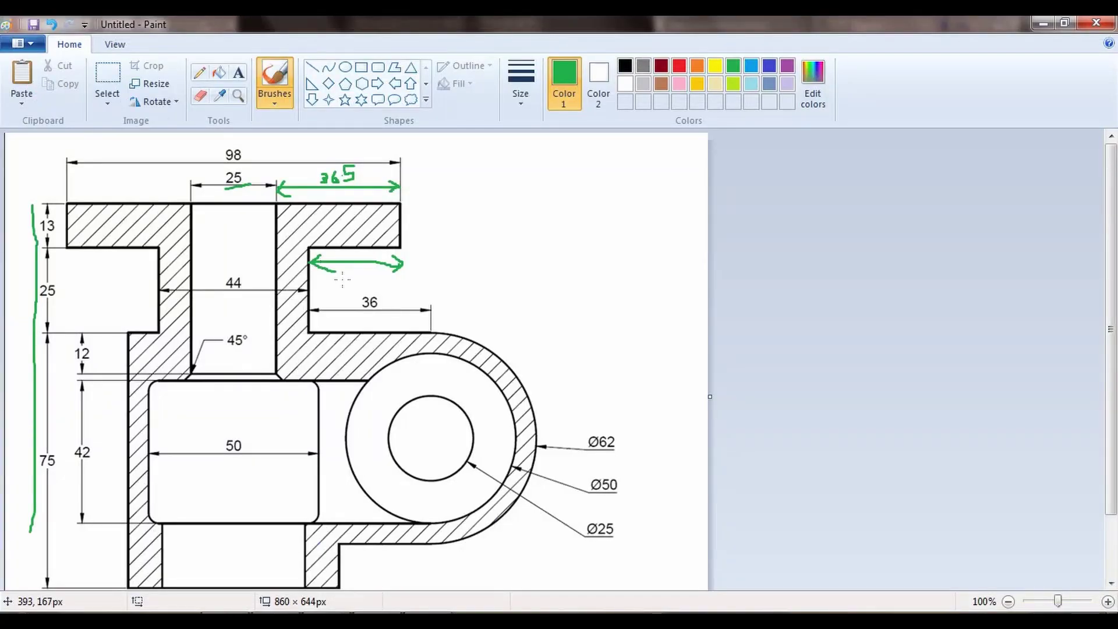
mouse_move(351, 274)
mouse_down()
mouse_move(348, 284)
mouse_move(367, 283)
mouse_up()
- Continue the outline with a 27-unit leftward and a 25-unit downward segment
click(344, 606)
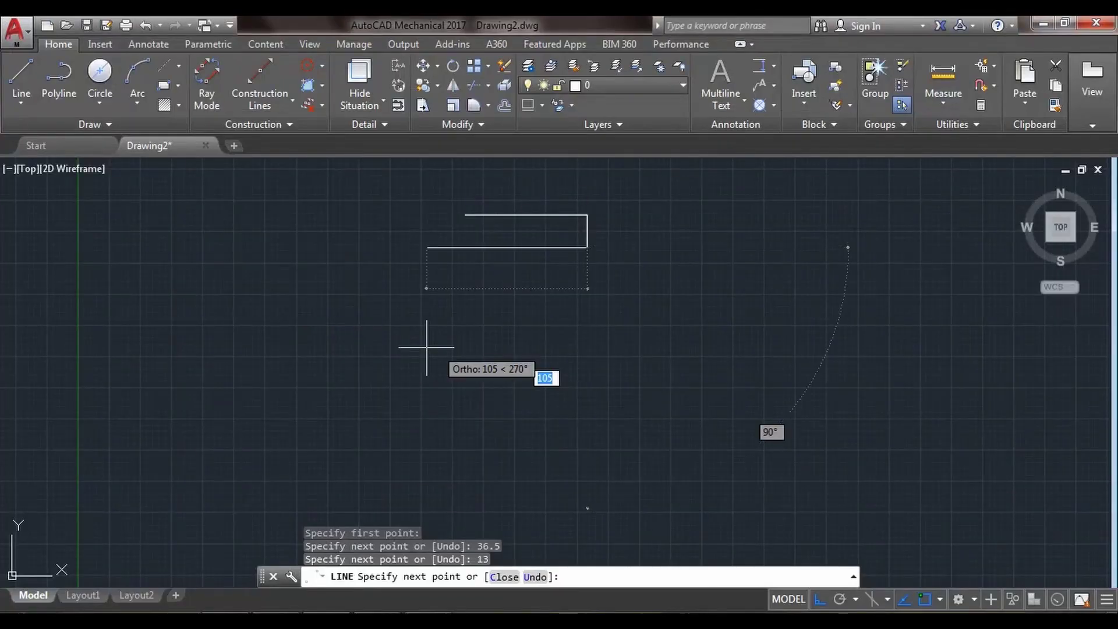
text(2)
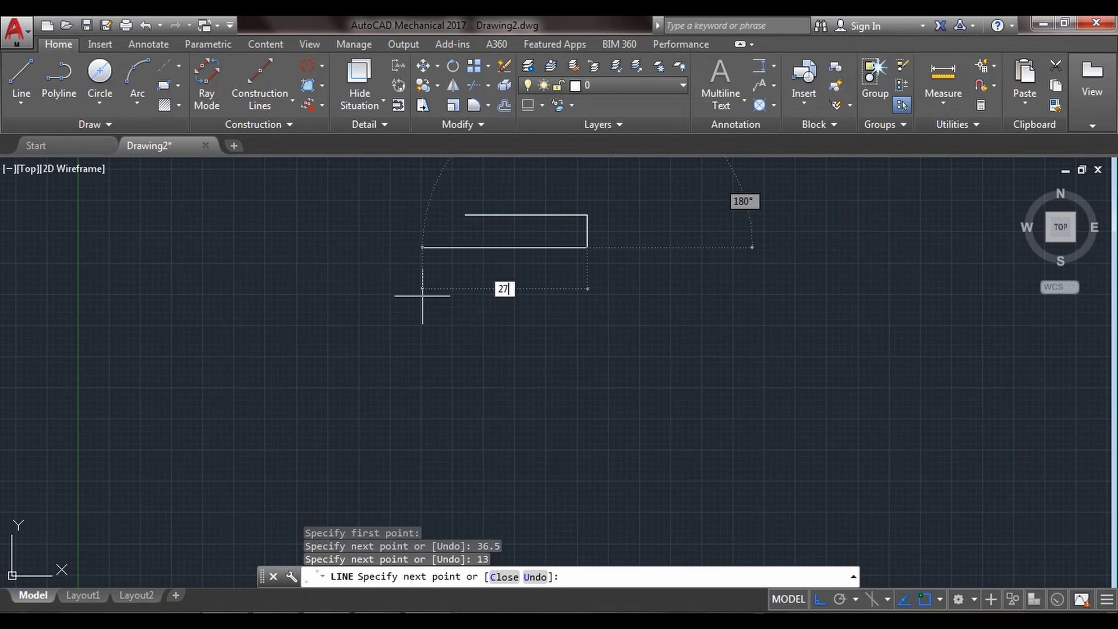
text(7)
key(Return)
text(2)
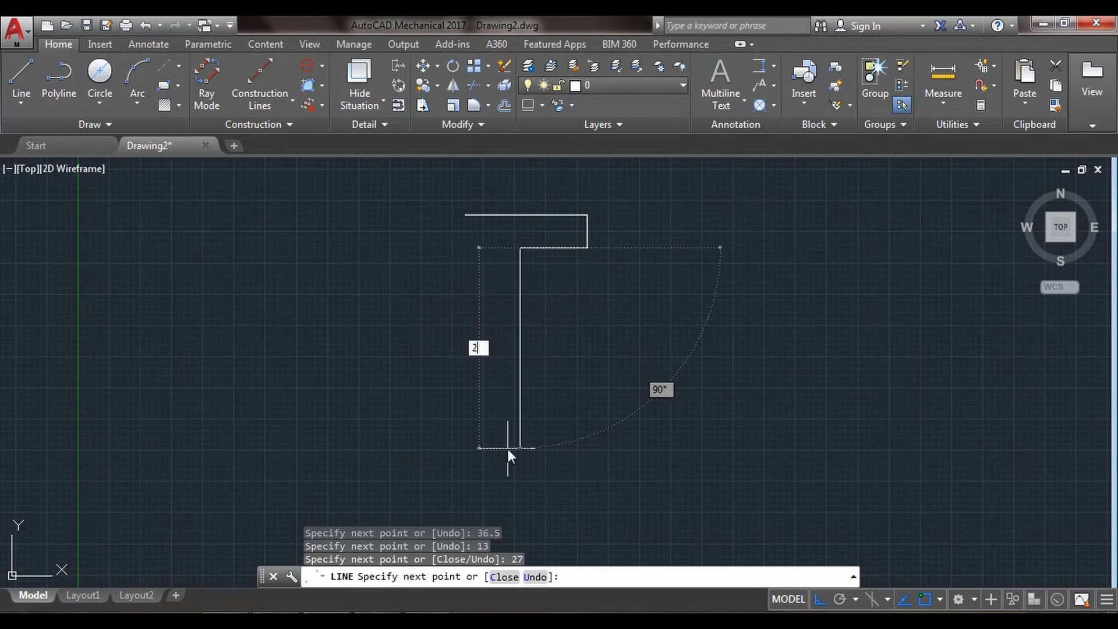
text(5)
key(Return)
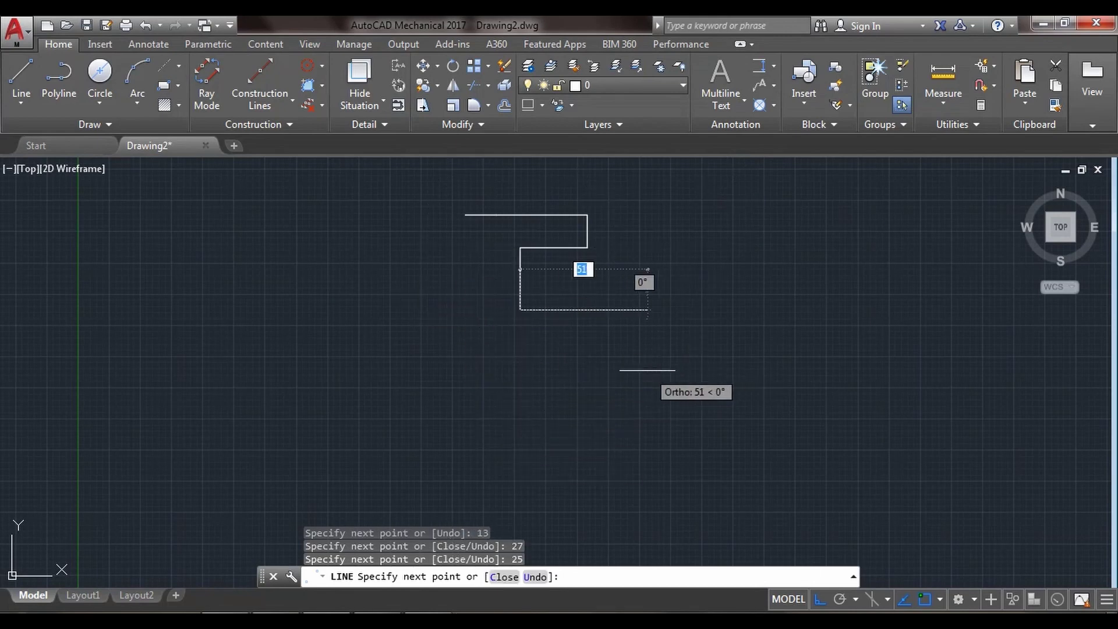
- After checking the reference sketch, add the 36-unit rightward segment
key(alt+Tab)
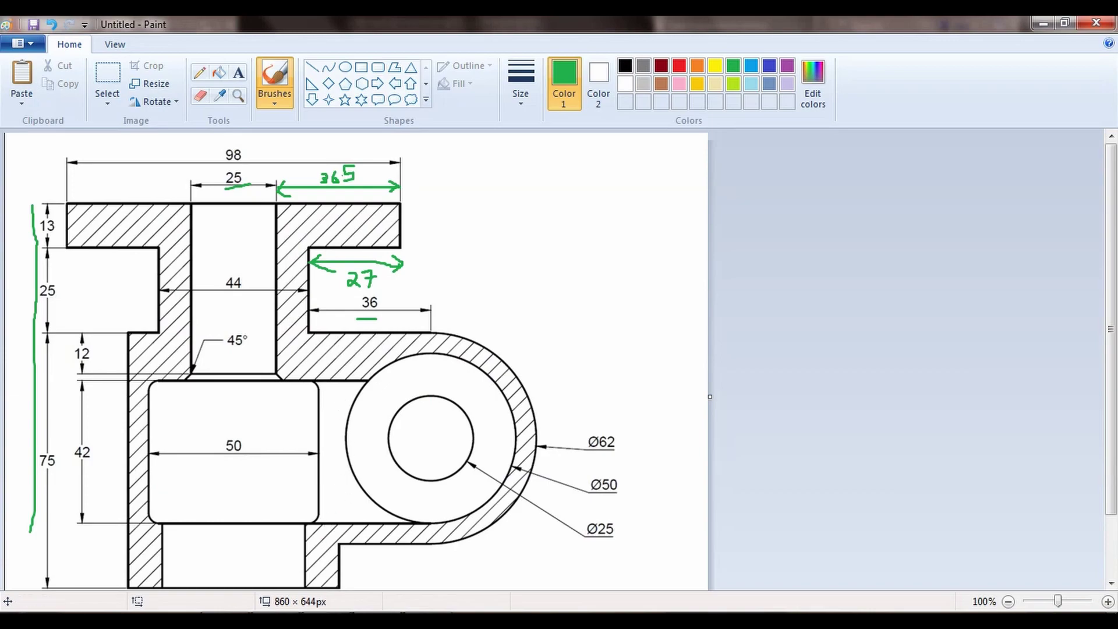
key(alt+Tab)
text(25)
key(Return)
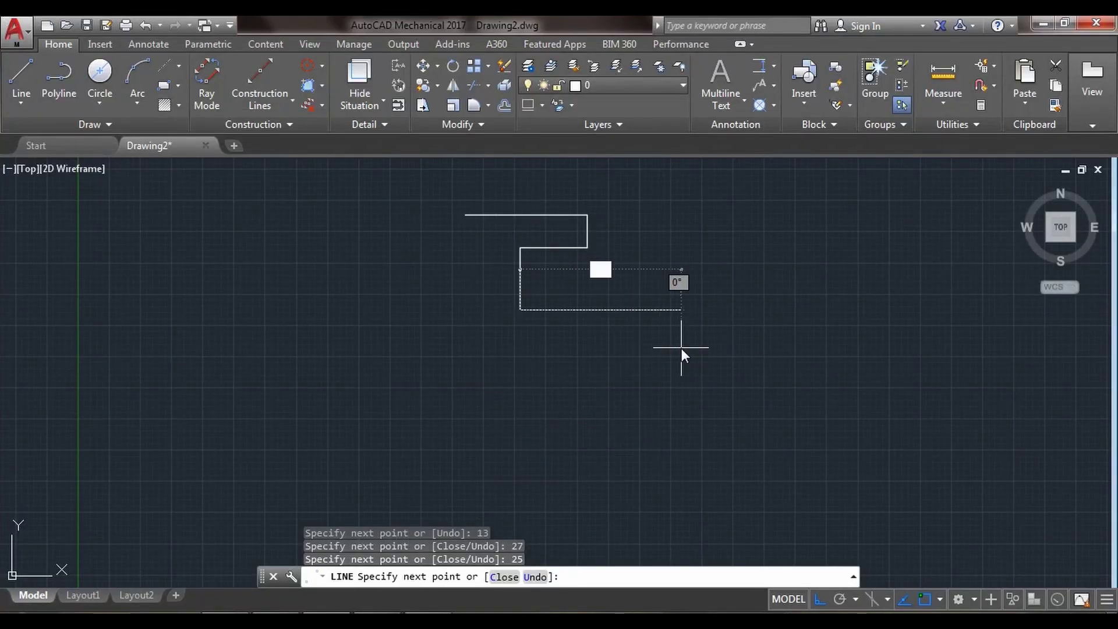
text(36)
key(Return)
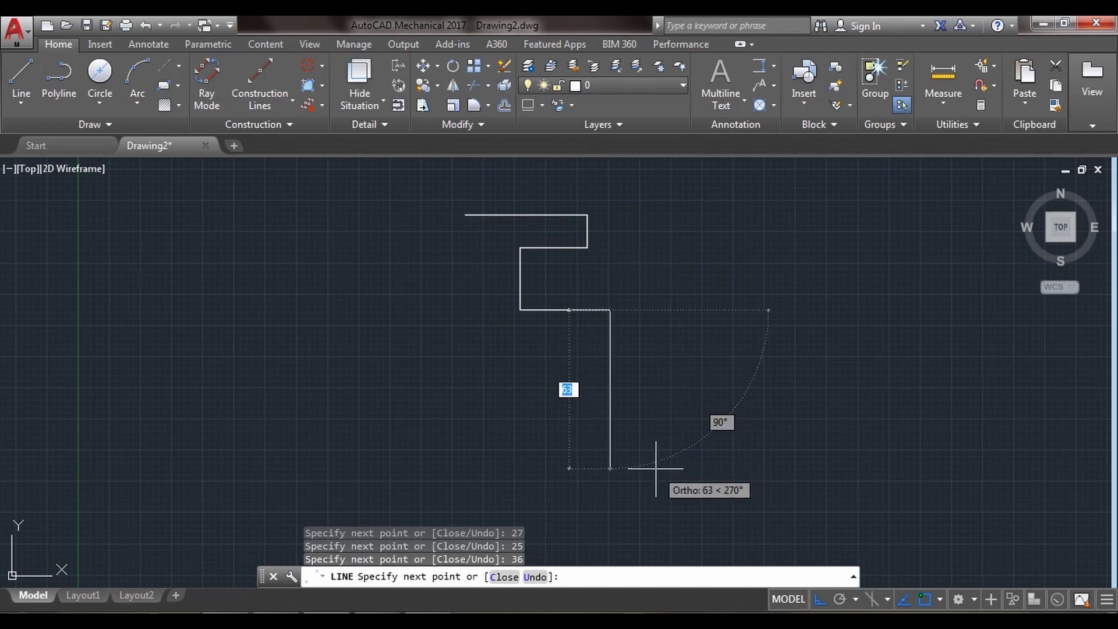
key(alt+Tab)
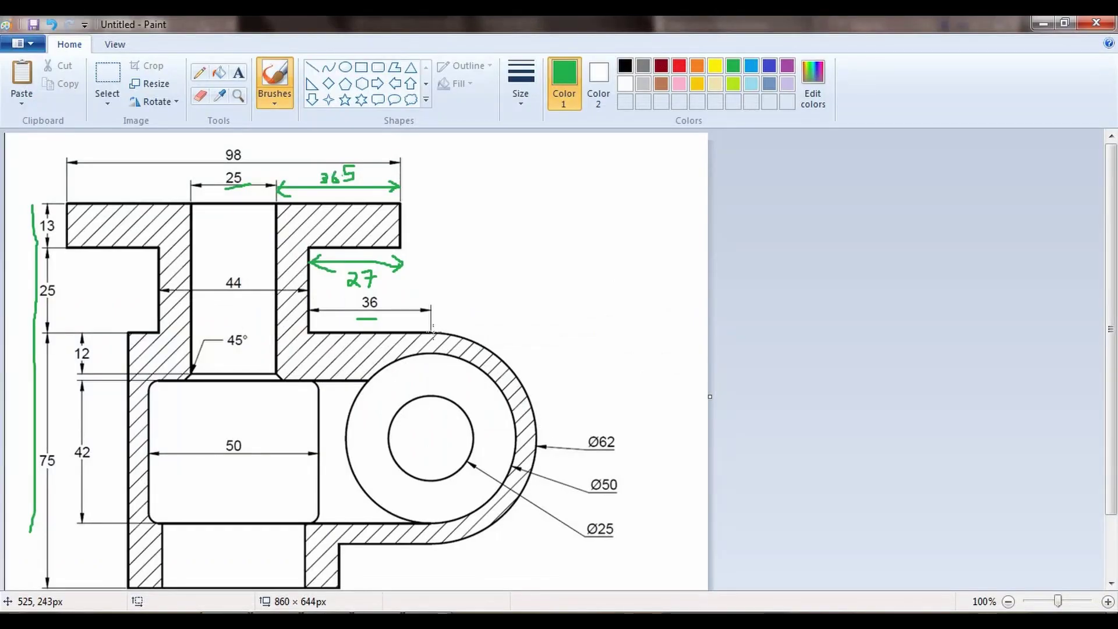
- Brush a green centre line through the circles and a stroke to the Ø62 callout
drag(431, 333, 434, 544)
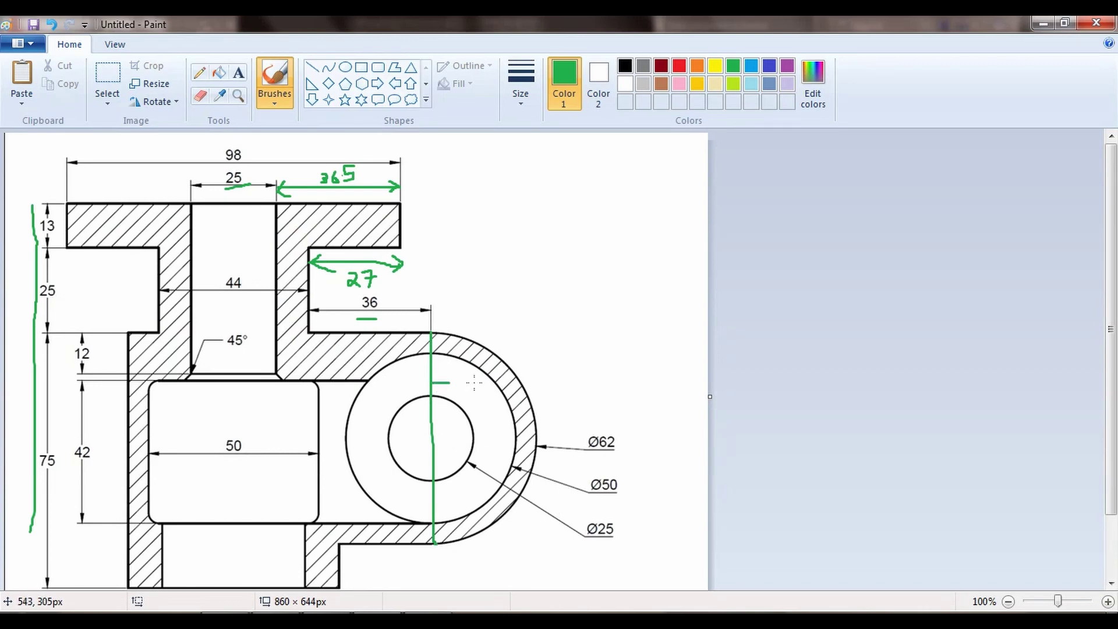
mouse_move(474, 383)
mouse_down()
mouse_move(582, 383)
mouse_move(583, 439)
mouse_move(625, 464)
mouse_move(595, 422)
mouse_move(585, 429)
mouse_up()
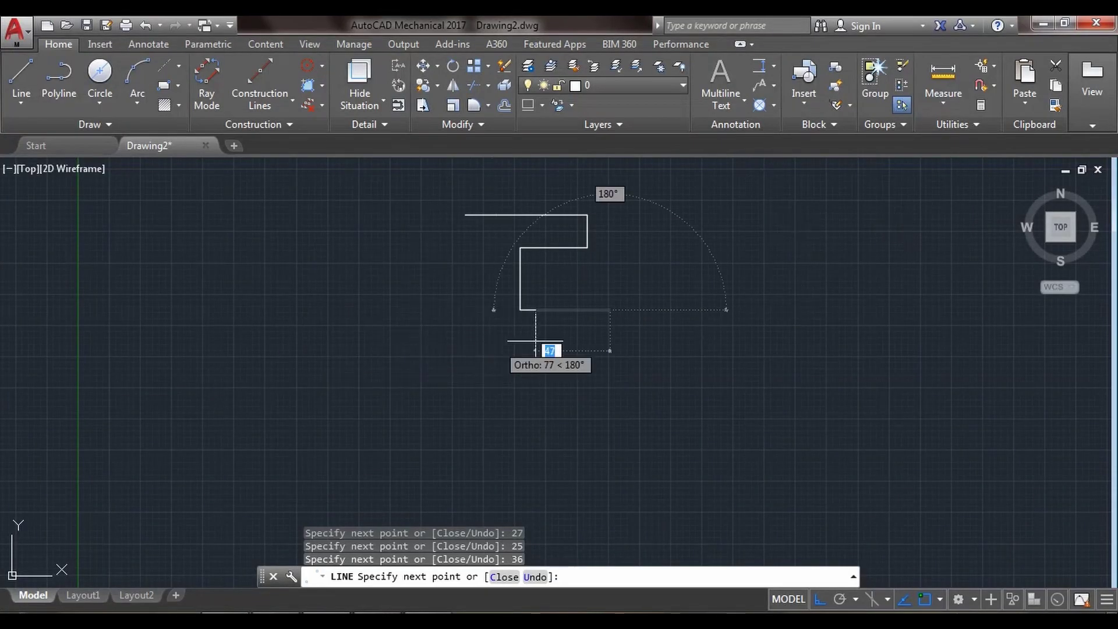
- Extend the outline with a 62-unit downward line and end the line command
text(62)
key(Return)
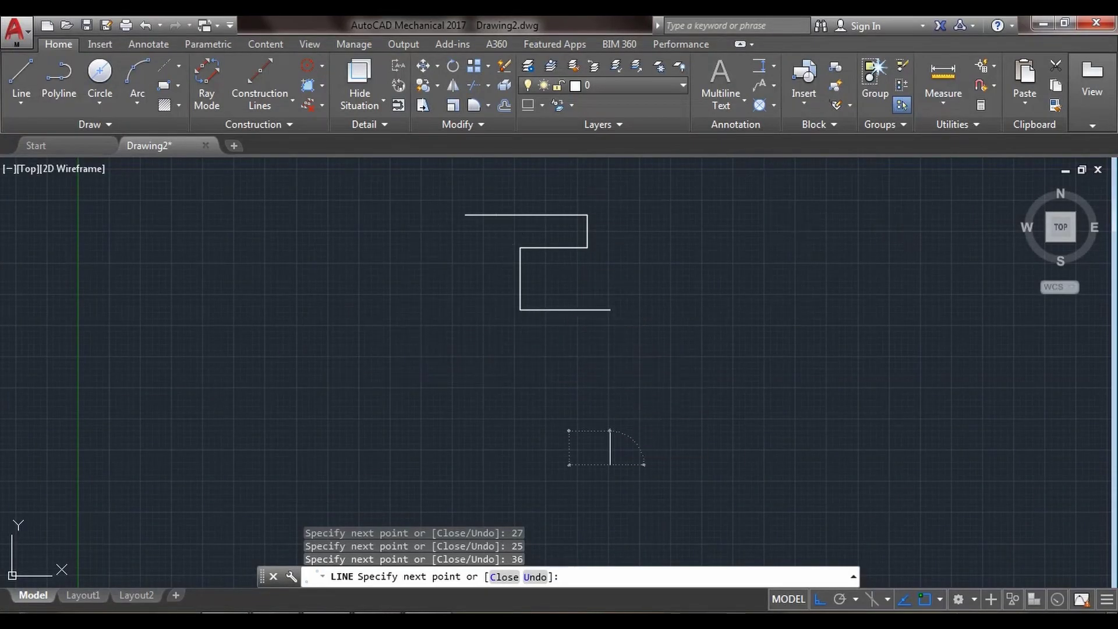
key(Escape)
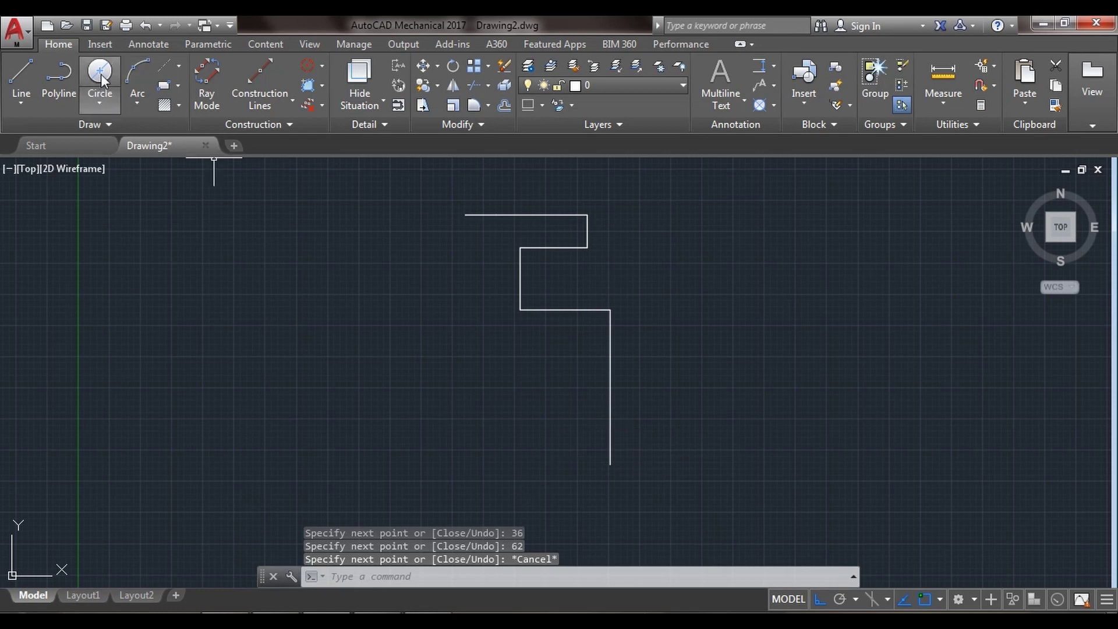
- Draw a 2-point circle using the 62-unit line's endpoints as its diameter
click(101, 104)
click(120, 201)
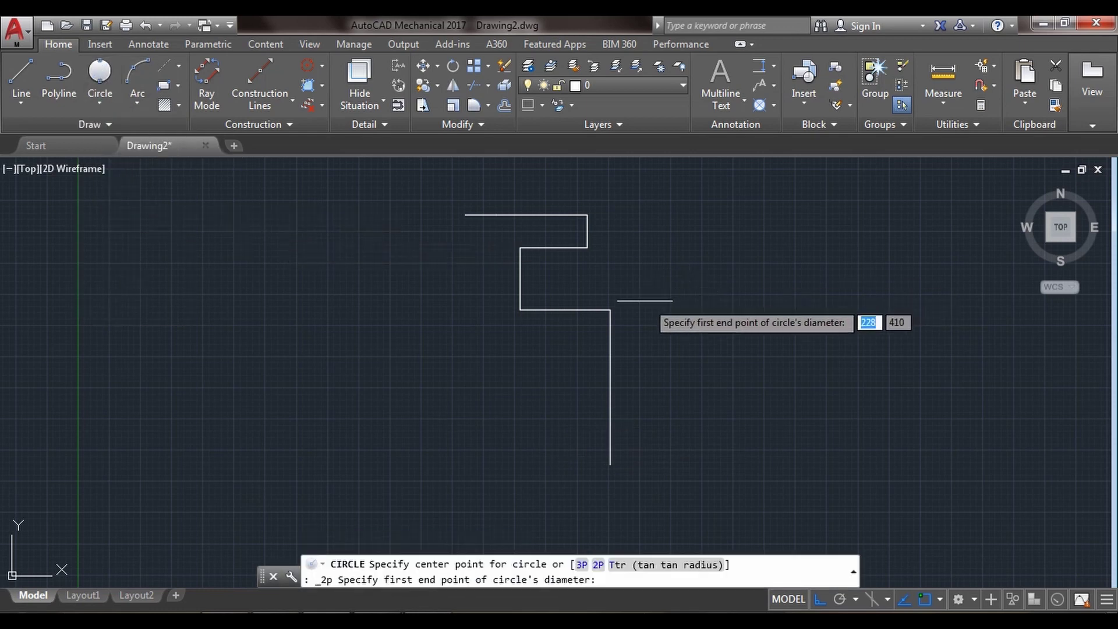
click(610, 310)
click(609, 465)
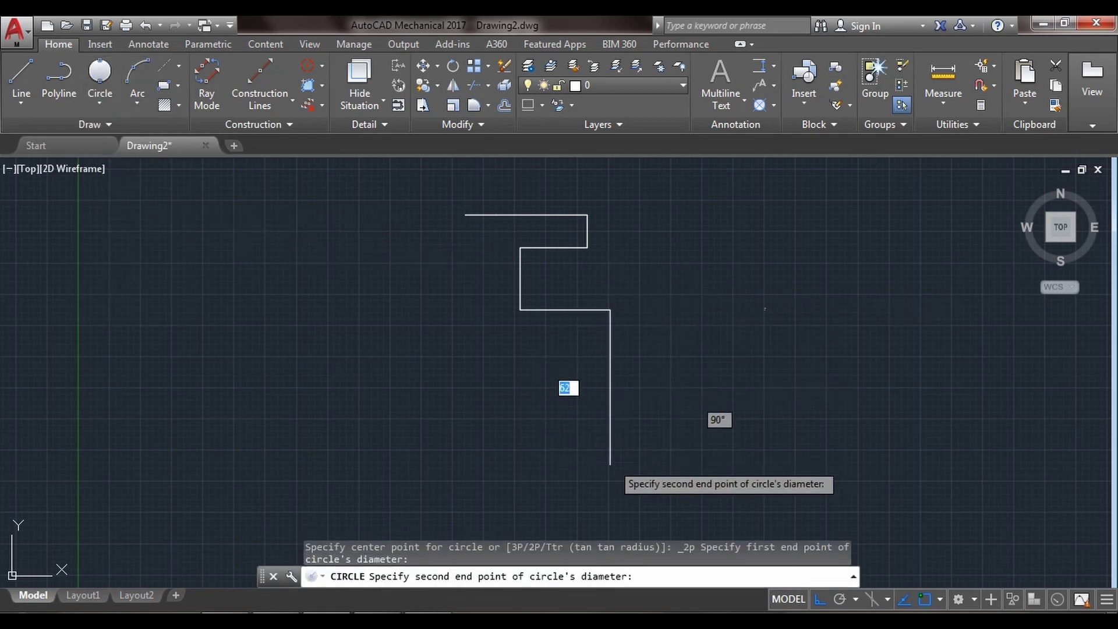
key(Escape)
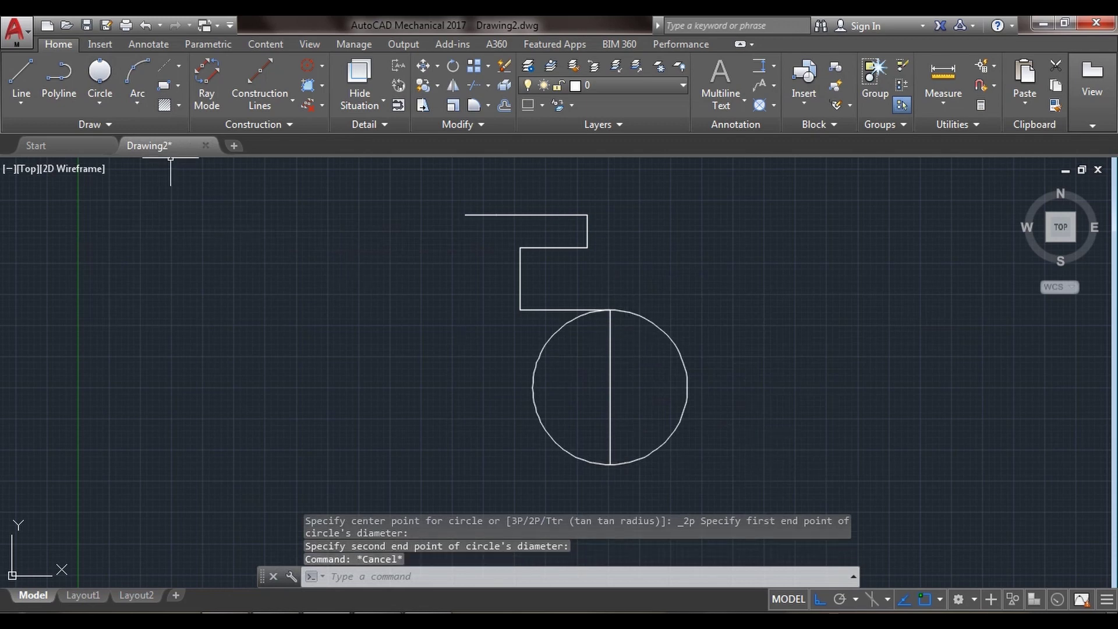
click(606, 375)
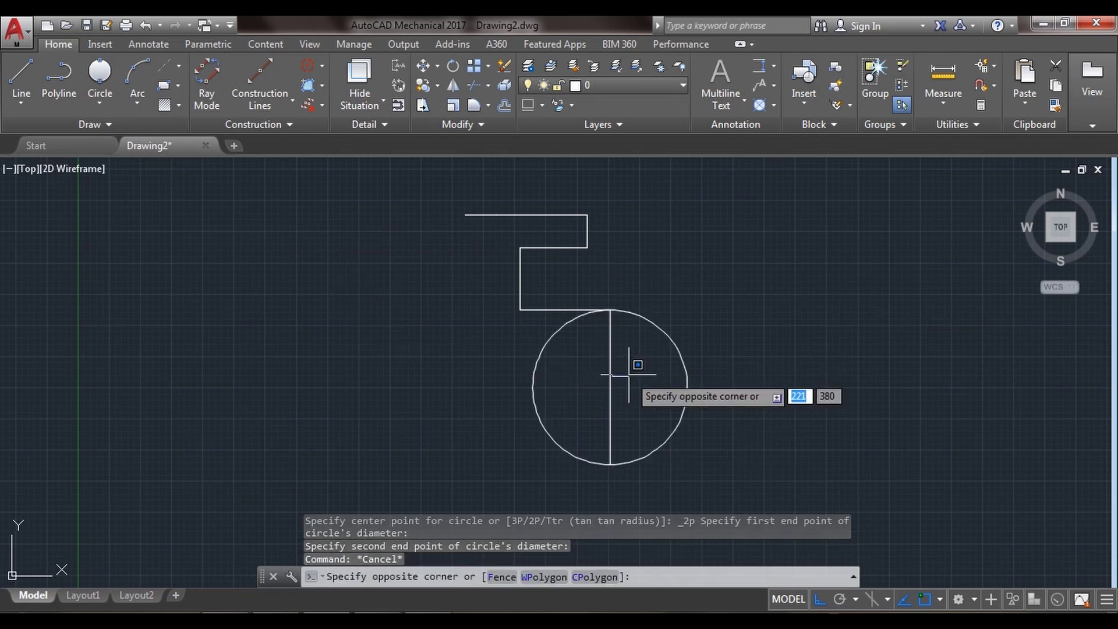
- Erase the vertical diameter line
key(Escape)
click(609, 370)
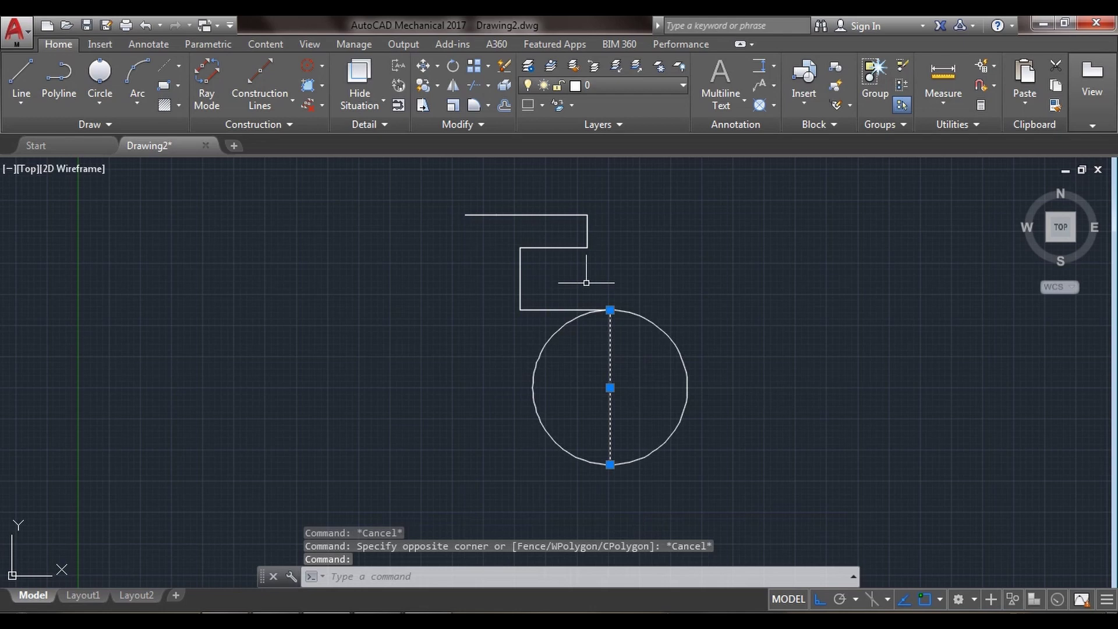
click(505, 69)
- Draw a concentric Ø50 circle, after circling the Ø50 and Ø25 callouts on the sketch
click(100, 103)
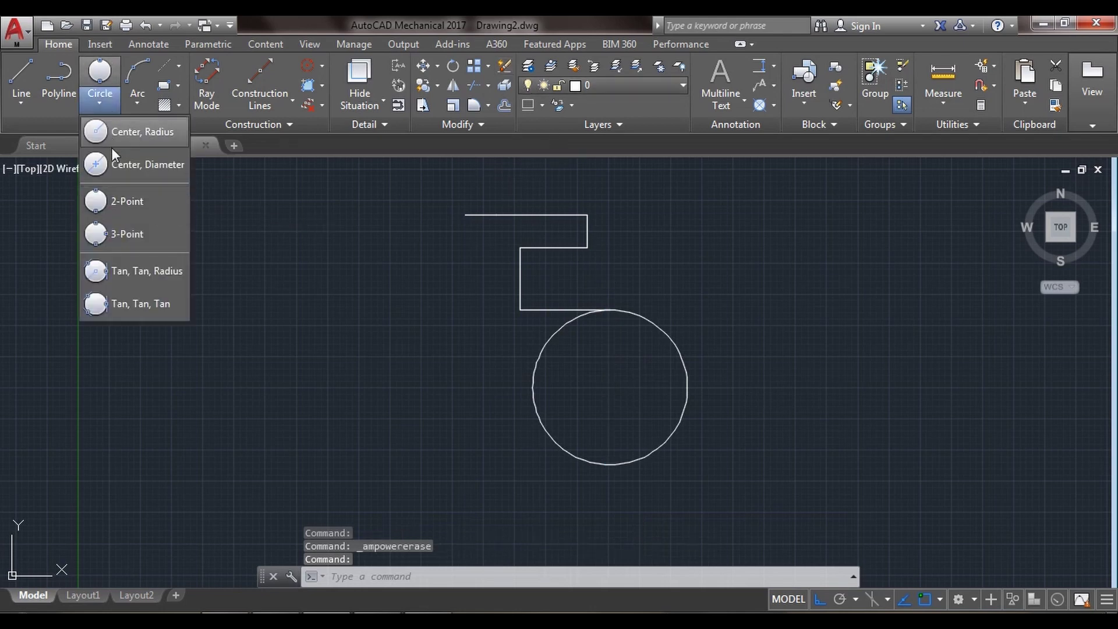
click(114, 133)
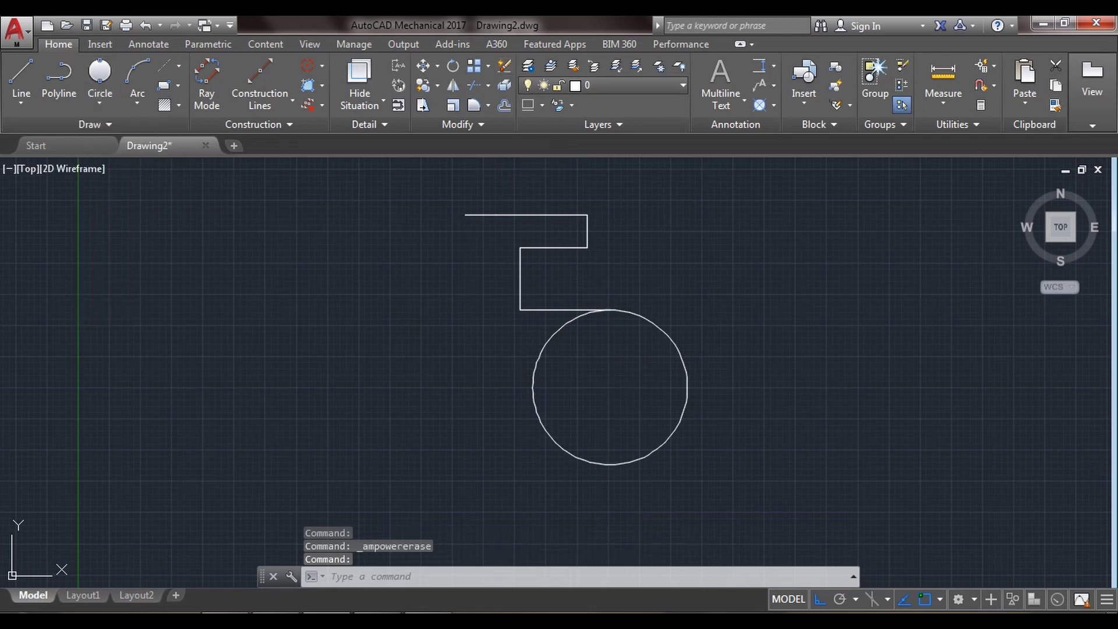
click(610, 388)
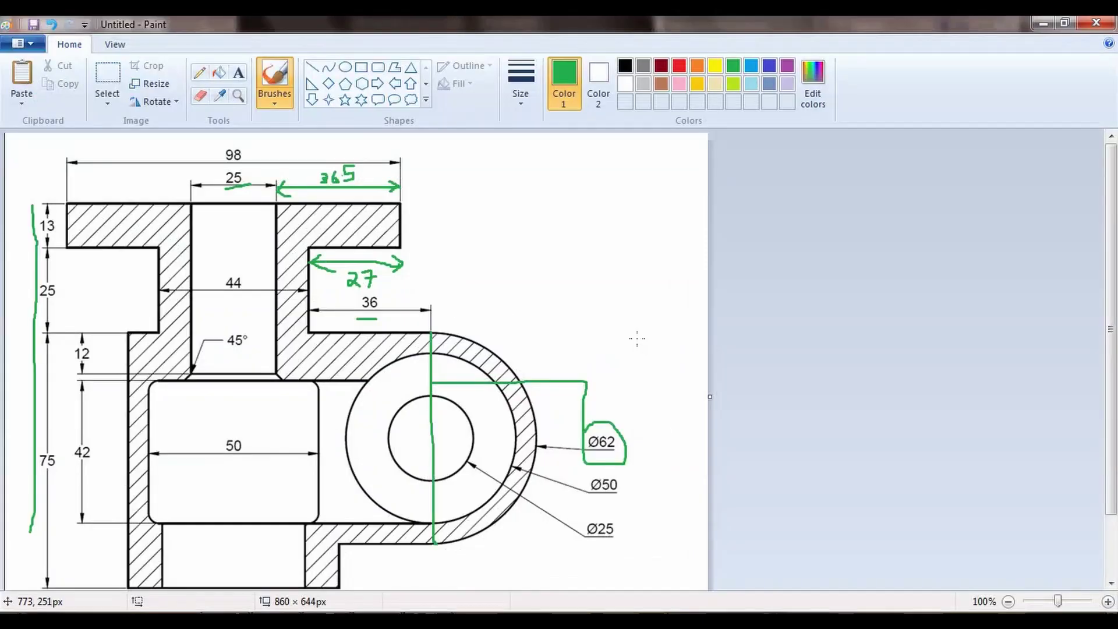
key(alt+Tab)
drag(578, 496, 582, 501)
mouse_move(575, 549)
mouse_down()
mouse_move(618, 517)
mouse_move(581, 558)
mouse_up()
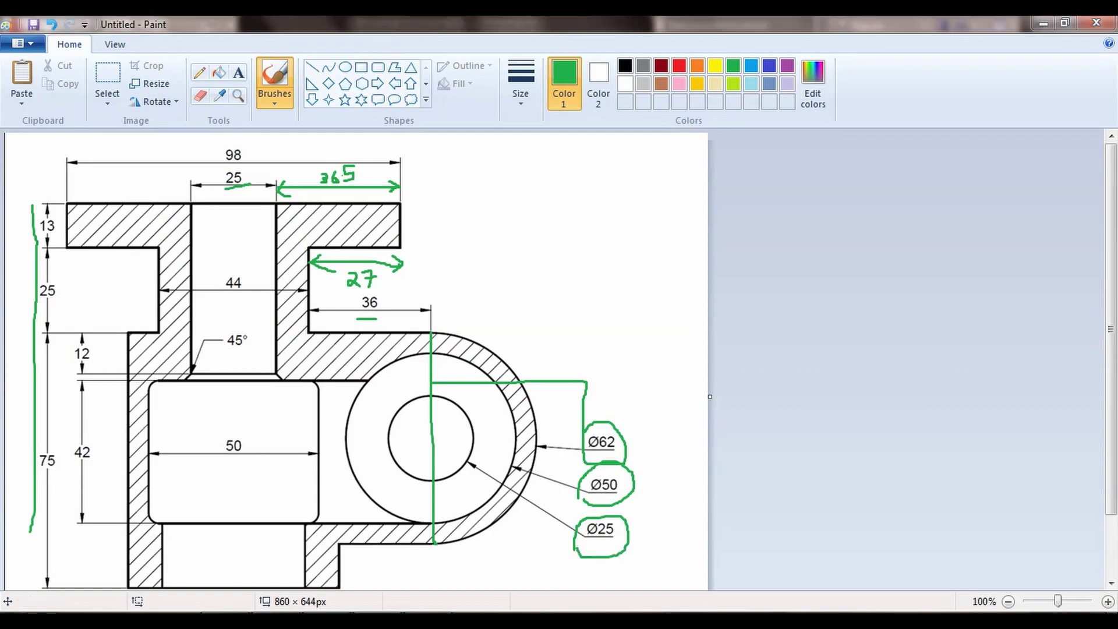
key(alt+Tab)
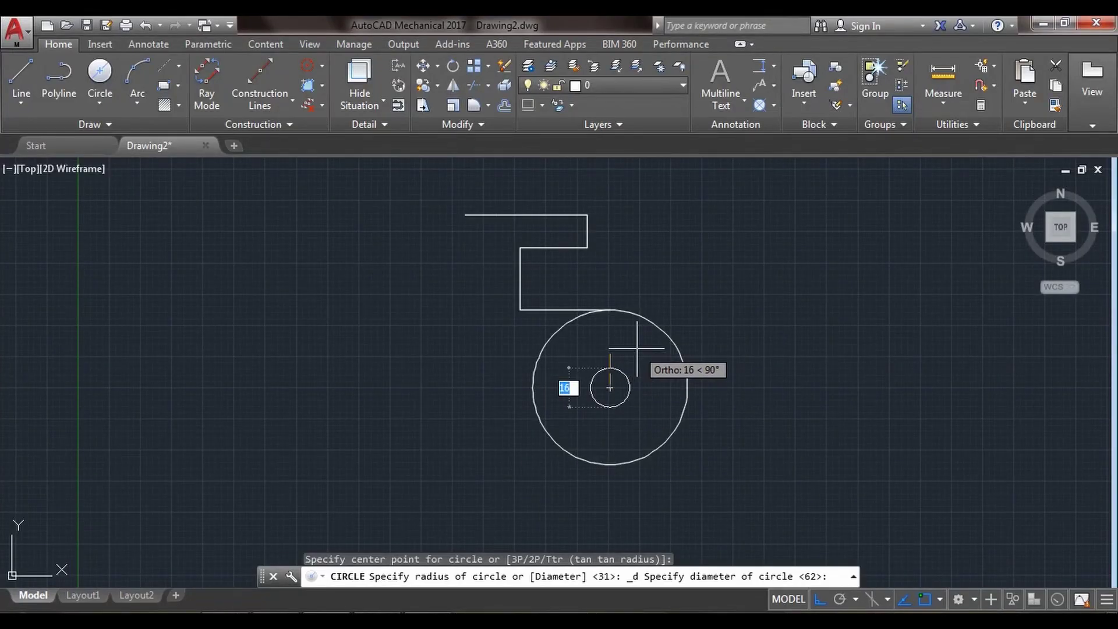
text(50)
key(Return)
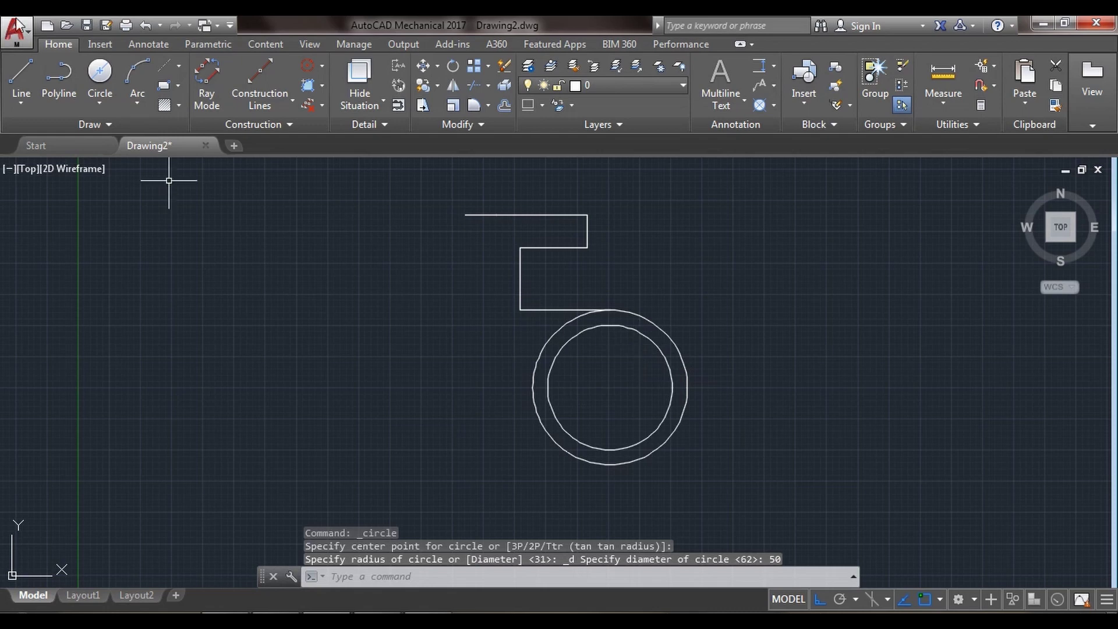
- Add a concentric Ø25 circle at the same centre
click(100, 71)
click(609, 389)
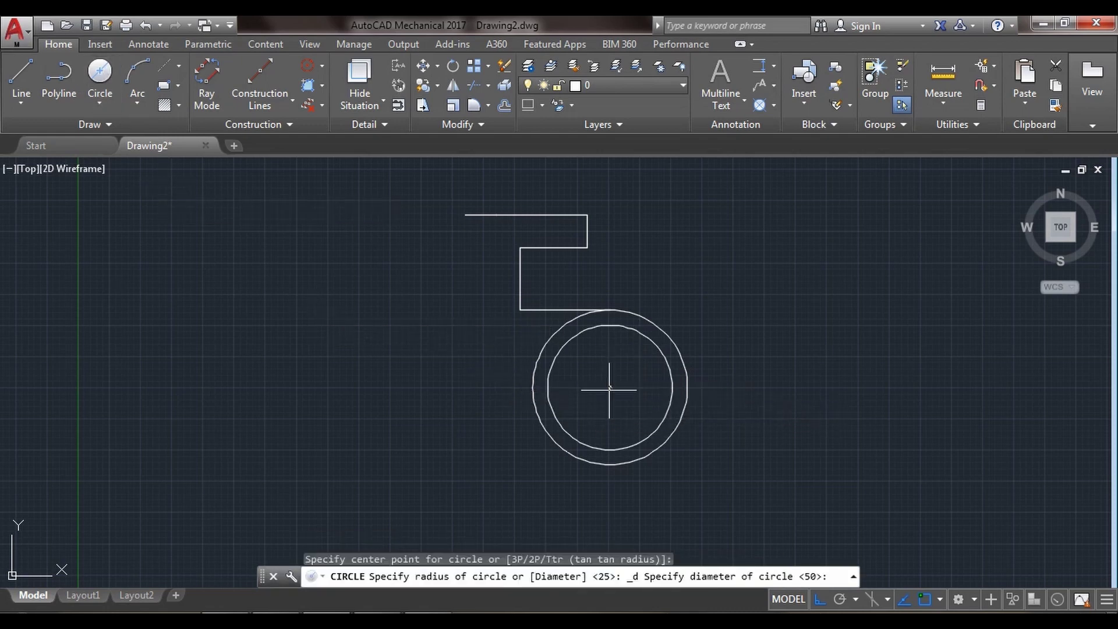
text(25)
key(Return)
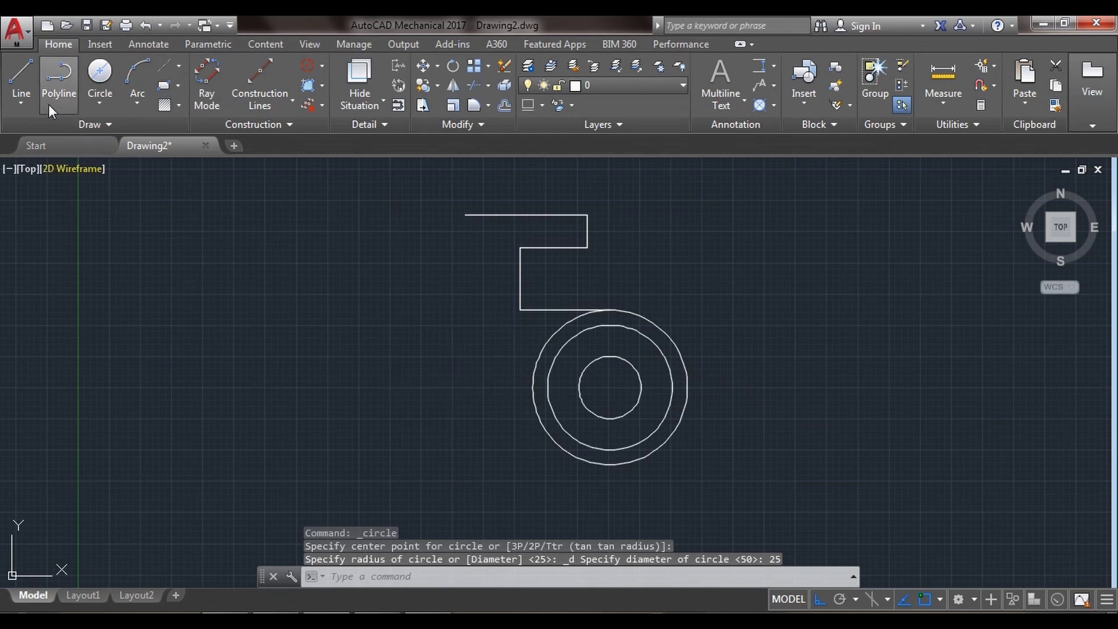
- Draw a horizontal line running left from the bottom of the Ø50 circle
click(23, 71)
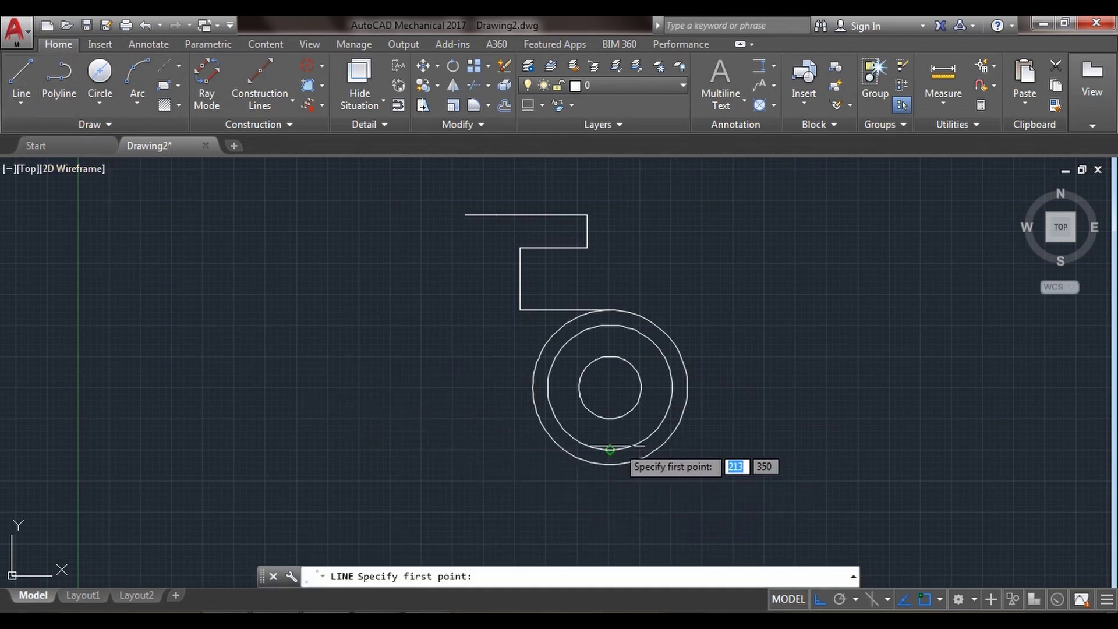
click(610, 449)
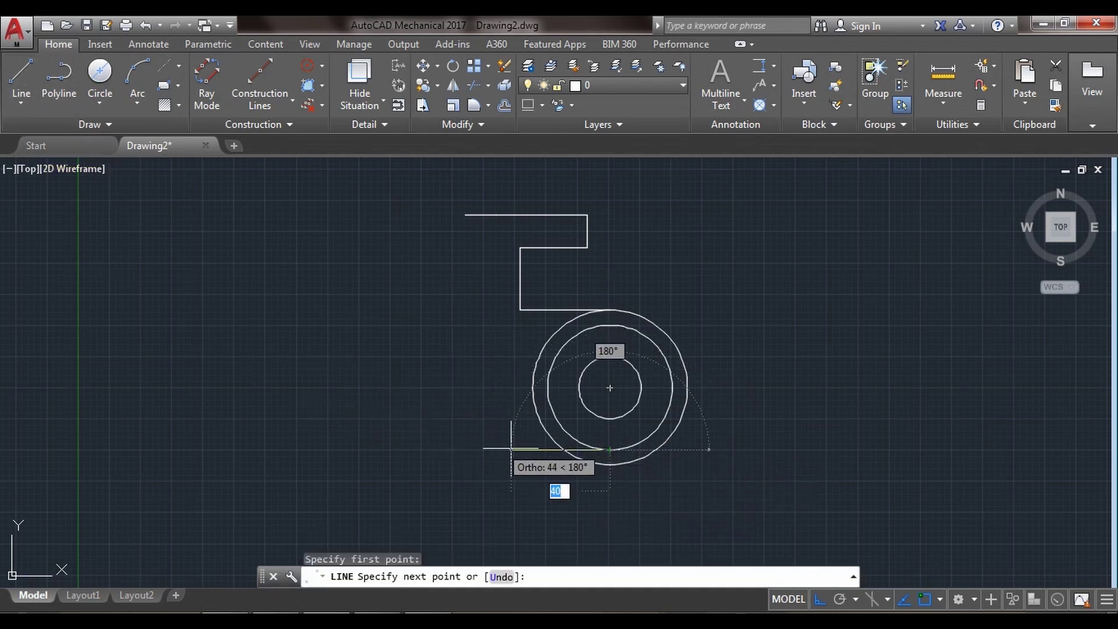
click(501, 450)
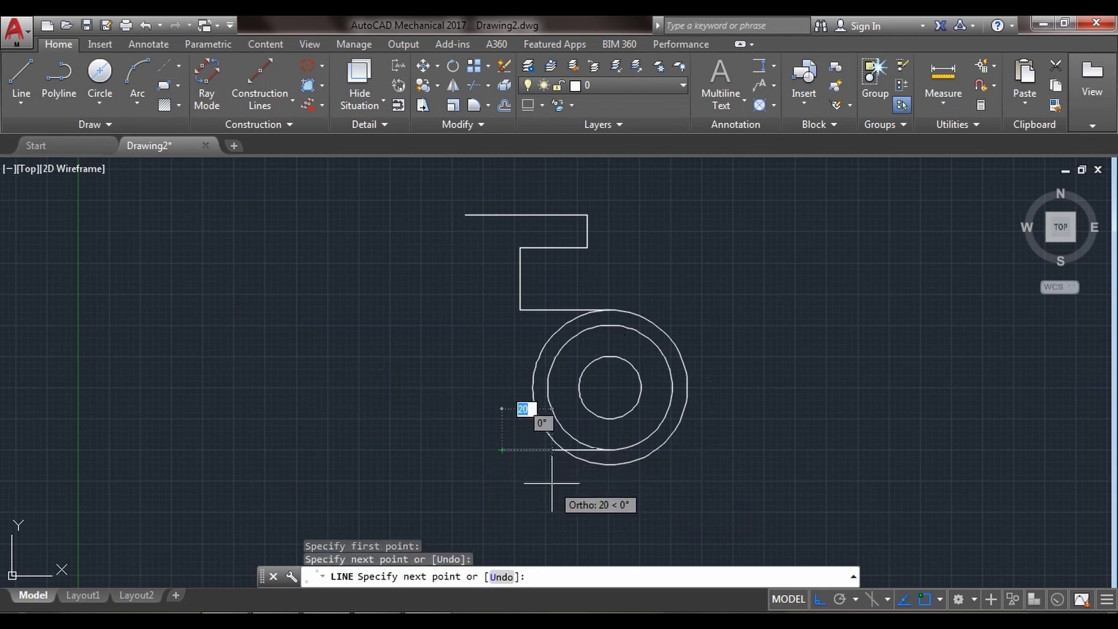
key(Escape)
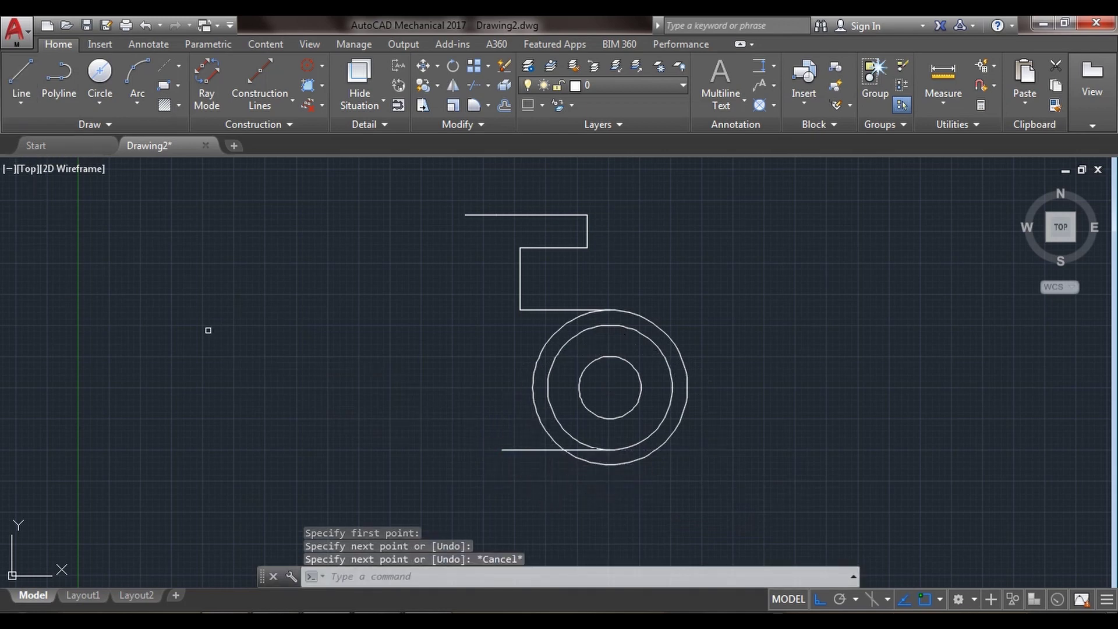
- Draw a second line leftward from the outer Ø62 circle's bottom quadrant, then view the reference sketch
click(17, 73)
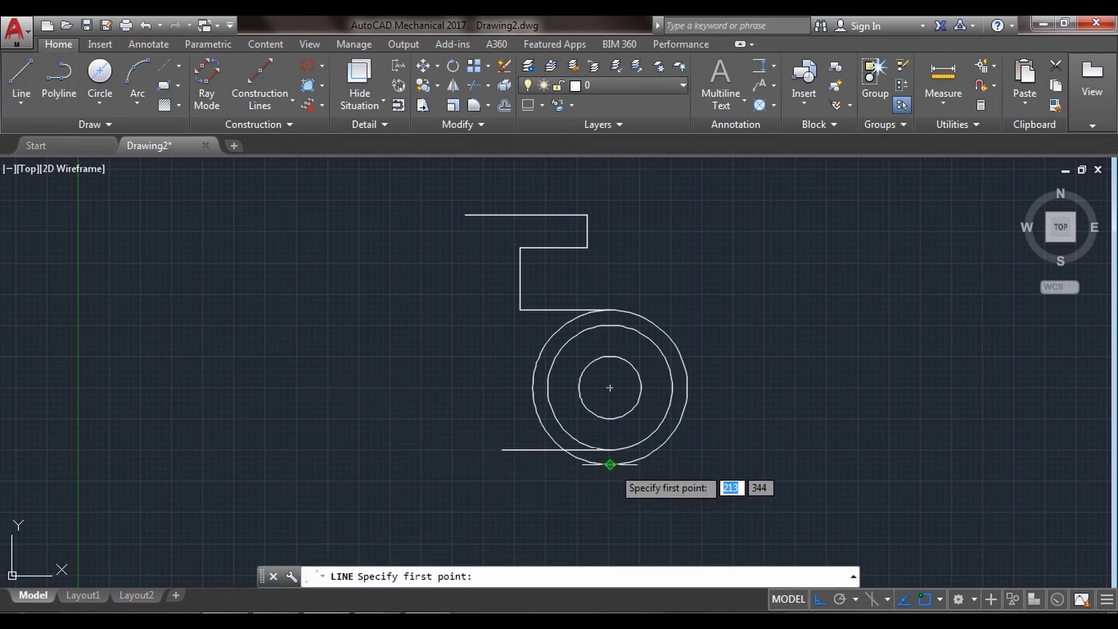
click(610, 464)
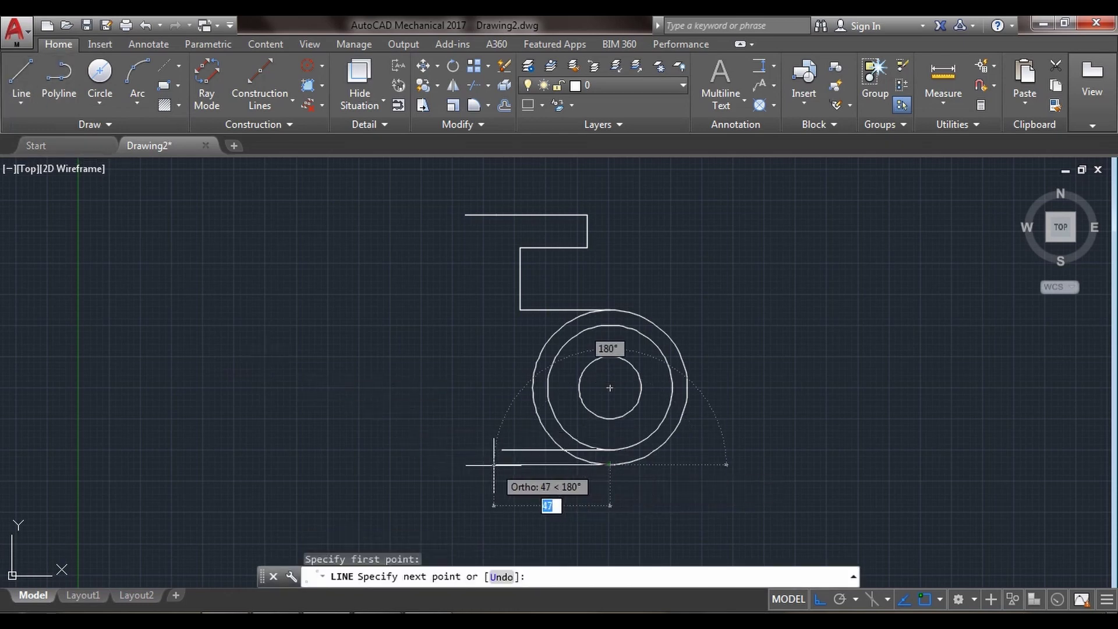
key(Escape)
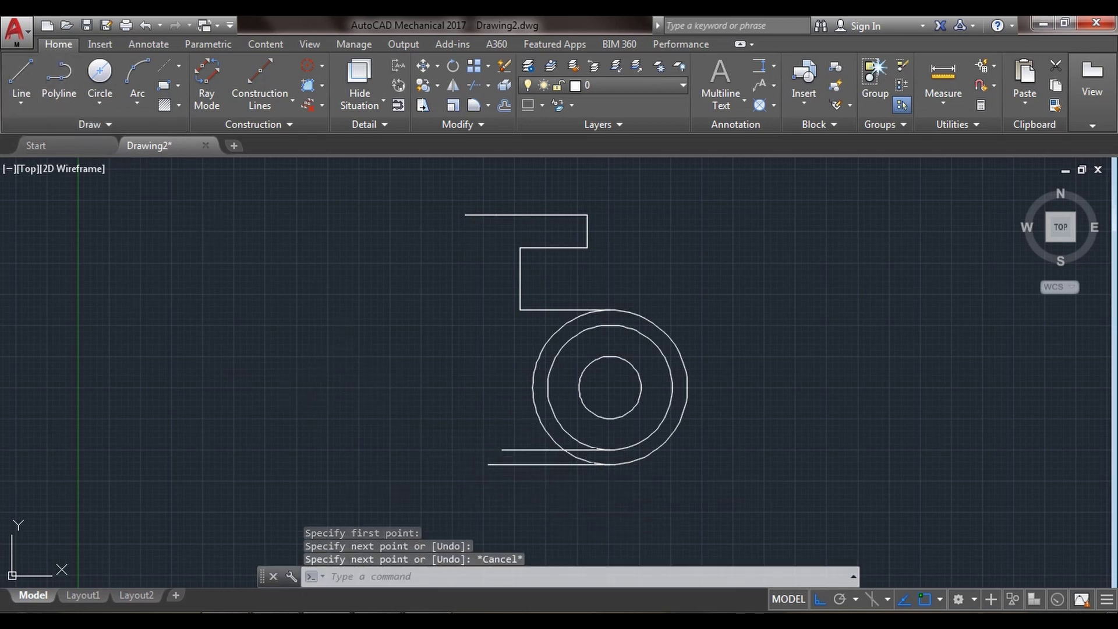
key(alt+Tab)
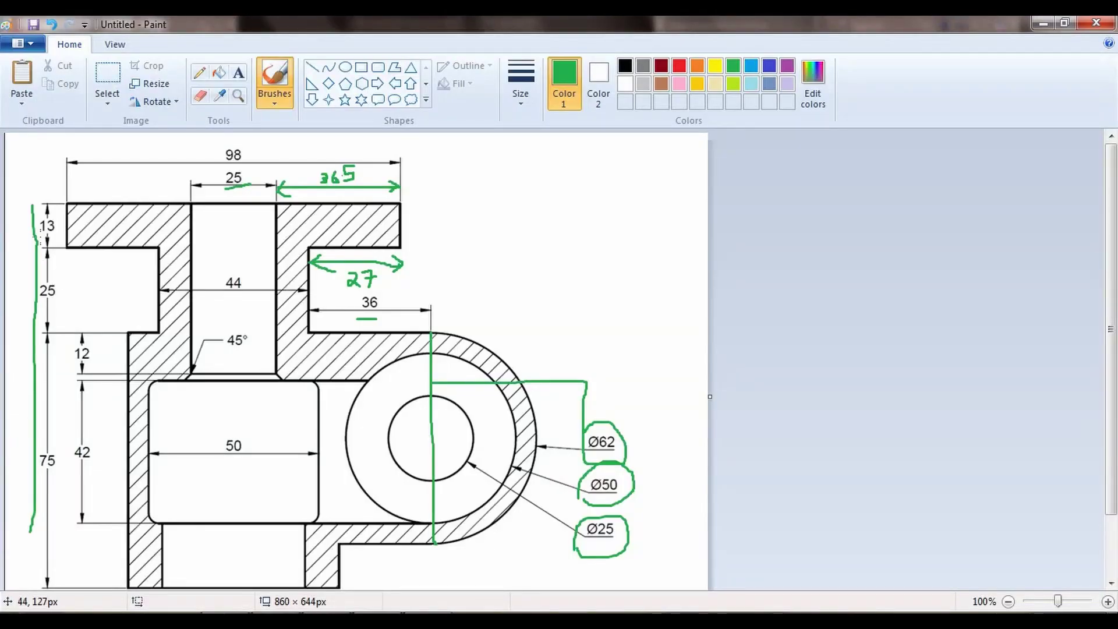
- Total 13 + 25 + 75 as 113 in Calculator, then return to AutoCAD
key(alt+Tab)
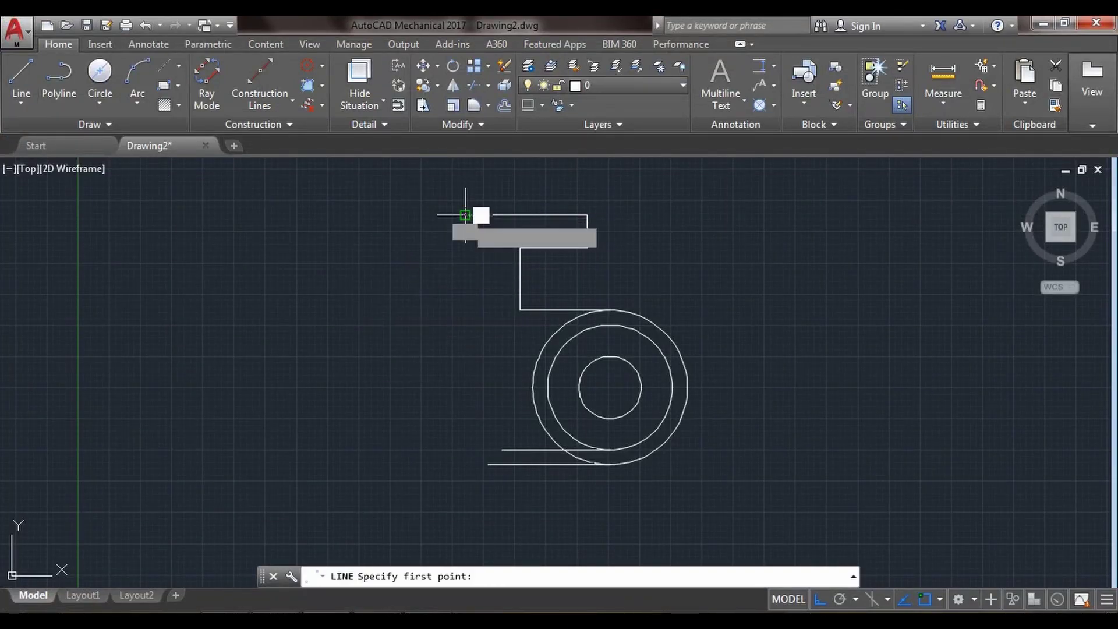
- Draw the 113-unit left vertical edge down from the part's top-left corner
click(466, 215)
text(113)
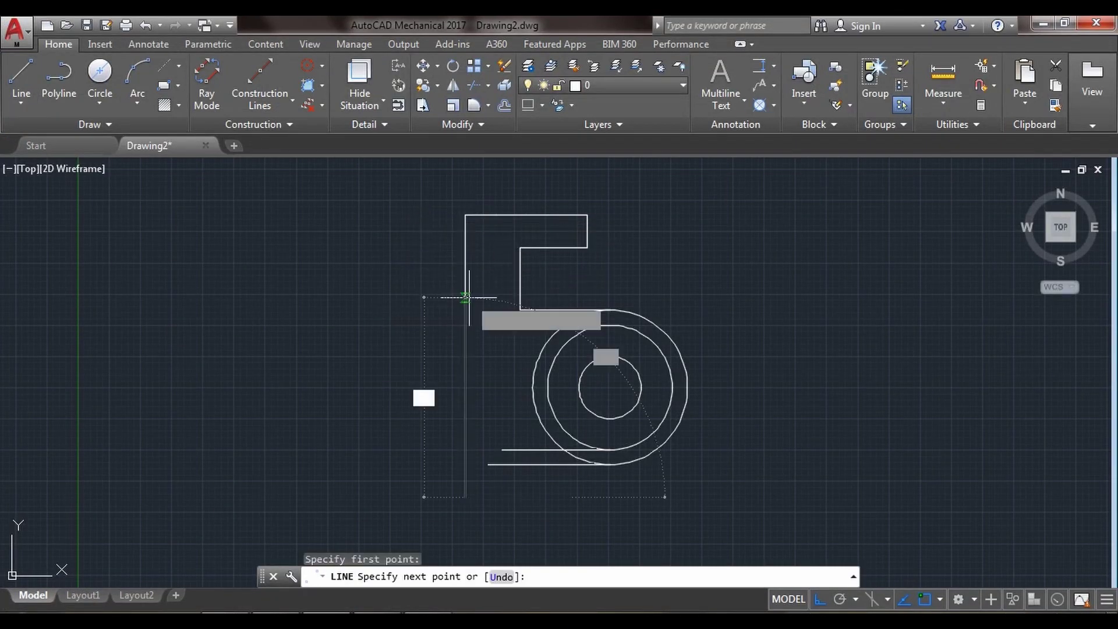
key(Return)
key(Escape)
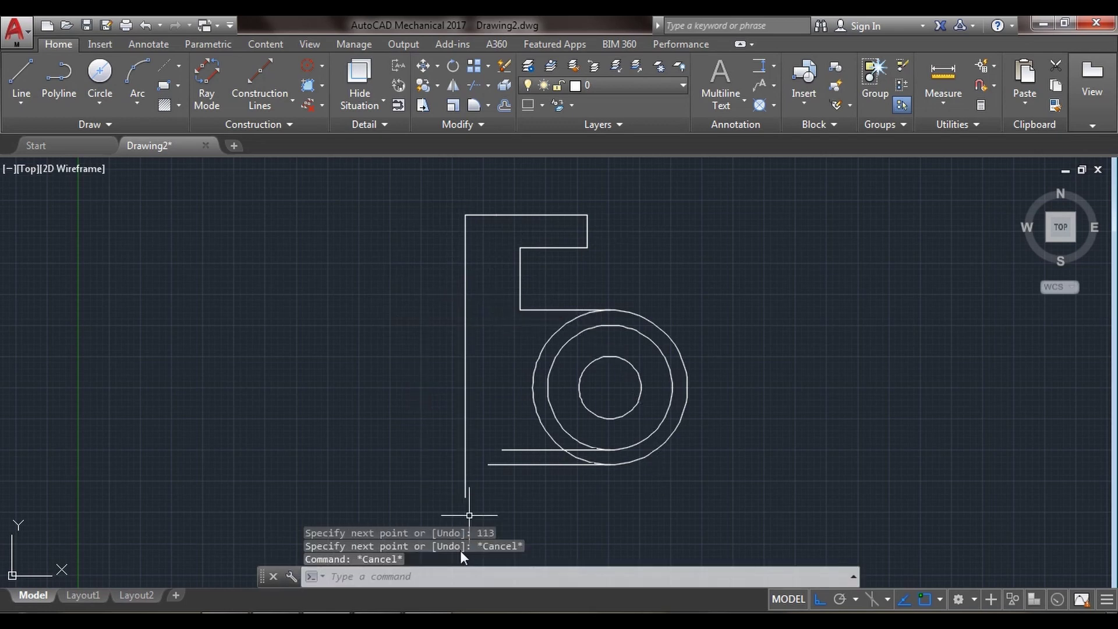
- Check the reference, then draw a 42/2 bottom edge with a short vertical rise
click(24, 67)
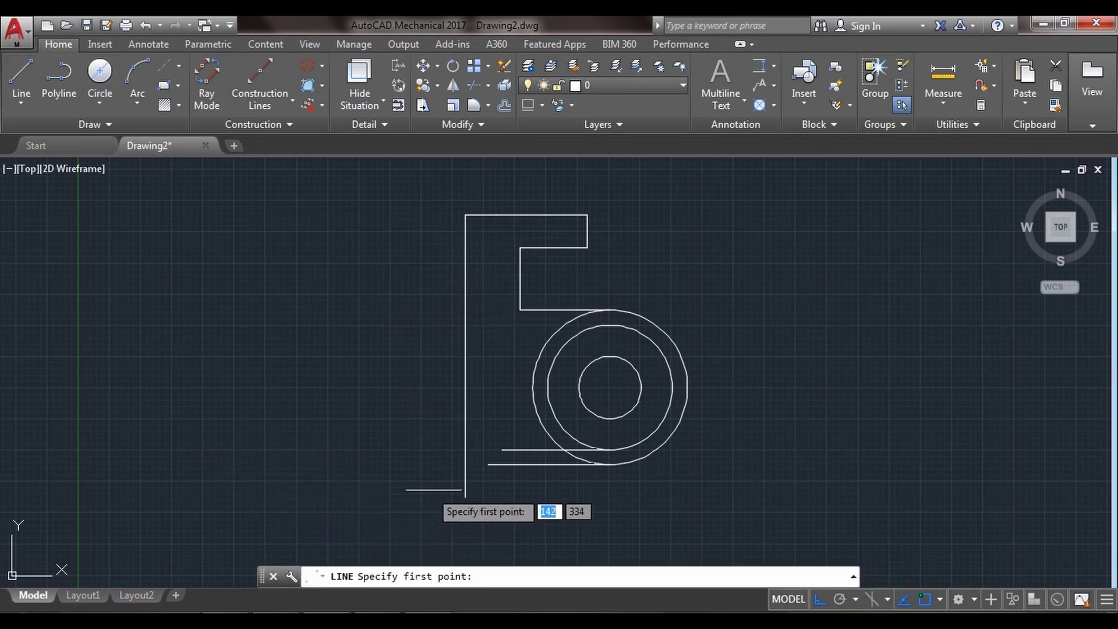
click(466, 498)
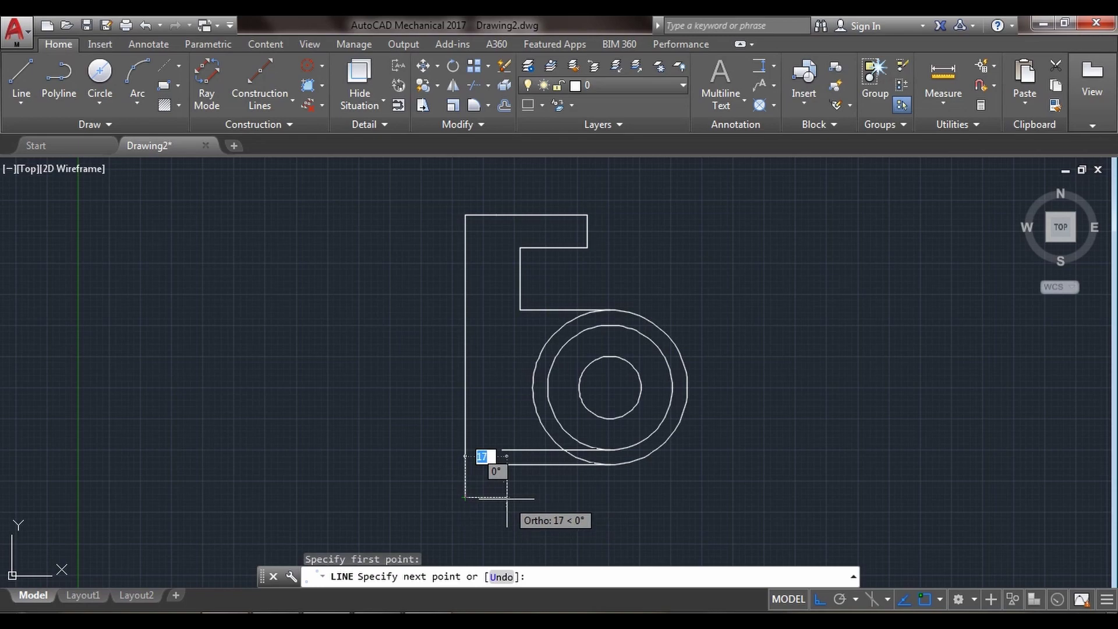
key(alt+Tab)
key(alt+Tab)
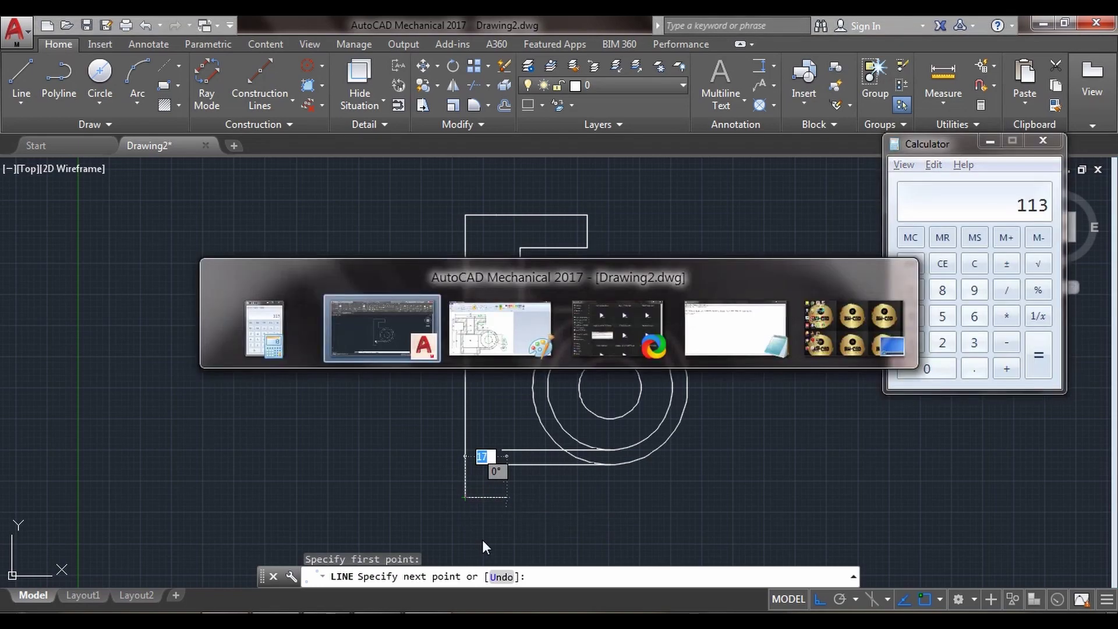
key(alt+Tab)
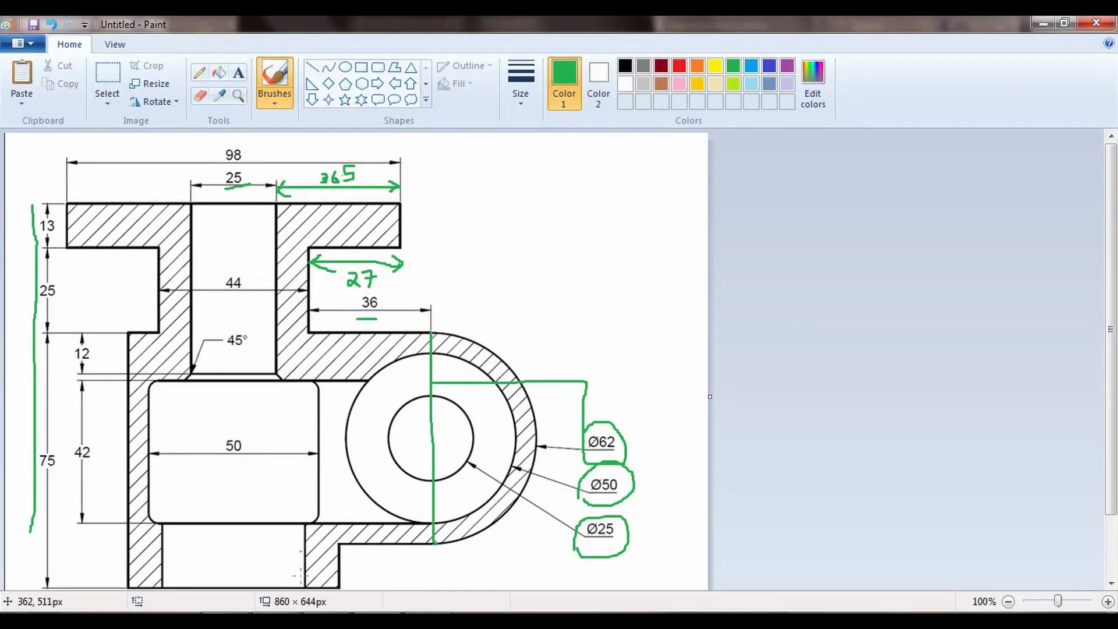
scroll(282, 498, down, 3)
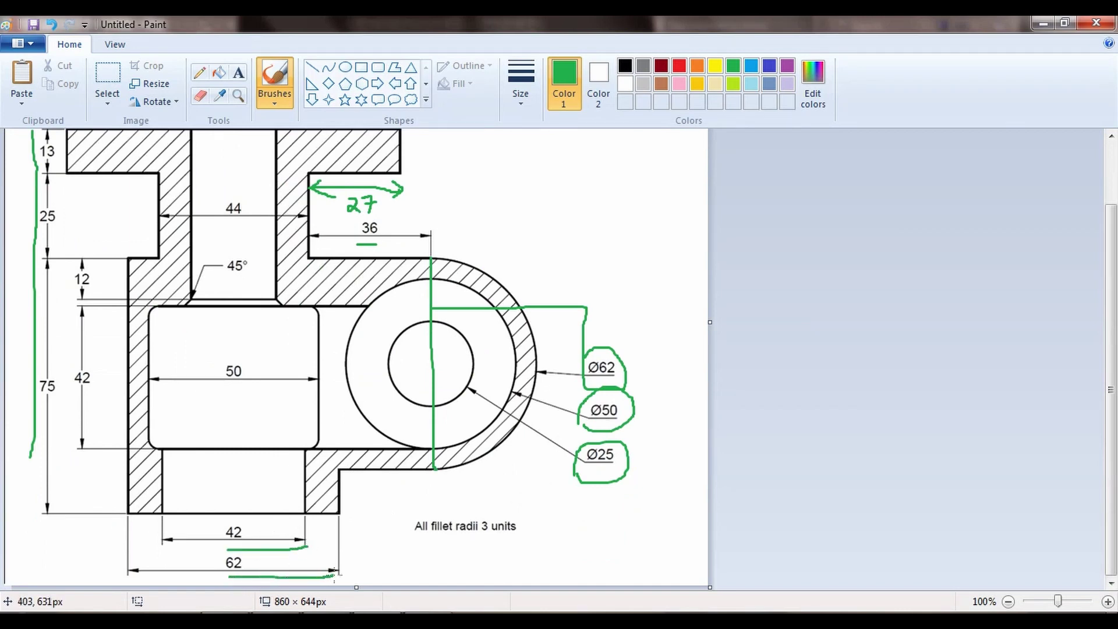
click(327, 539)
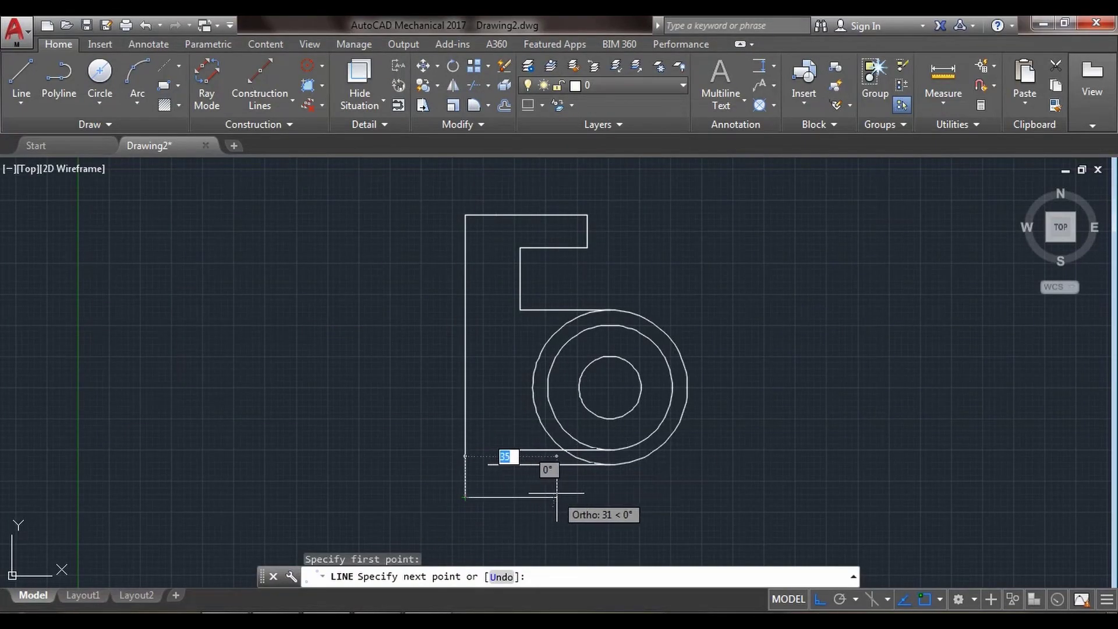
text(42/2)
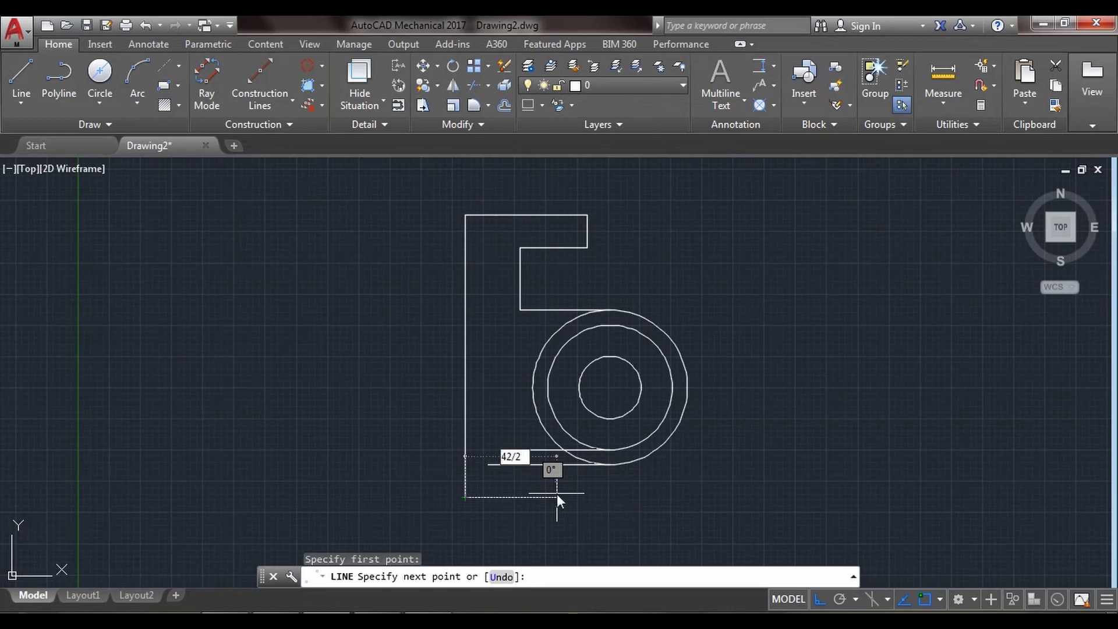
key(Return)
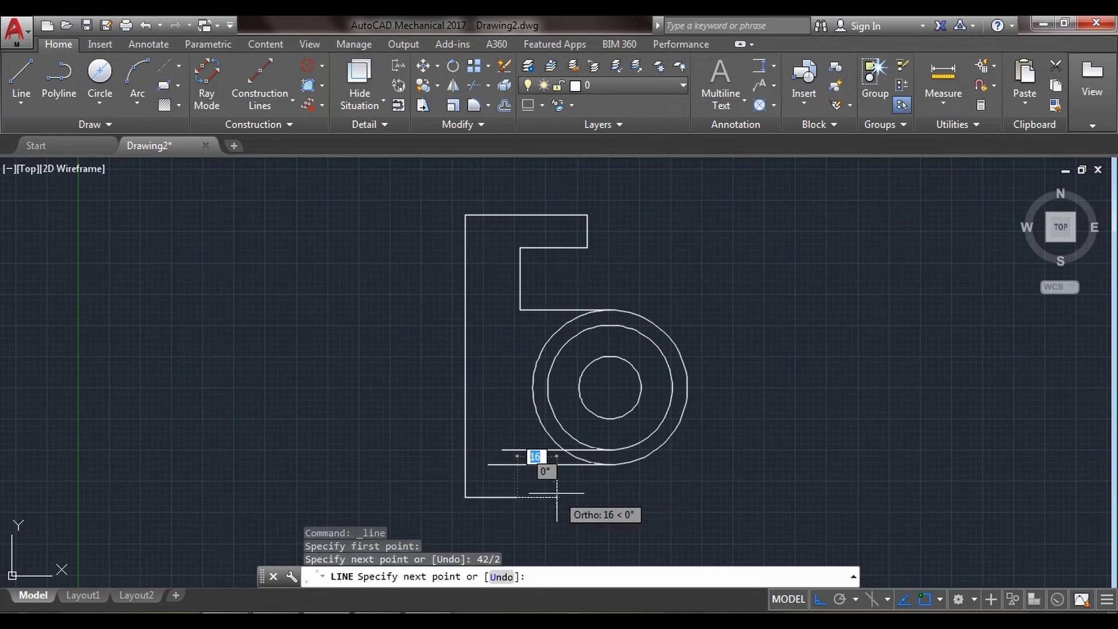
click(517, 399)
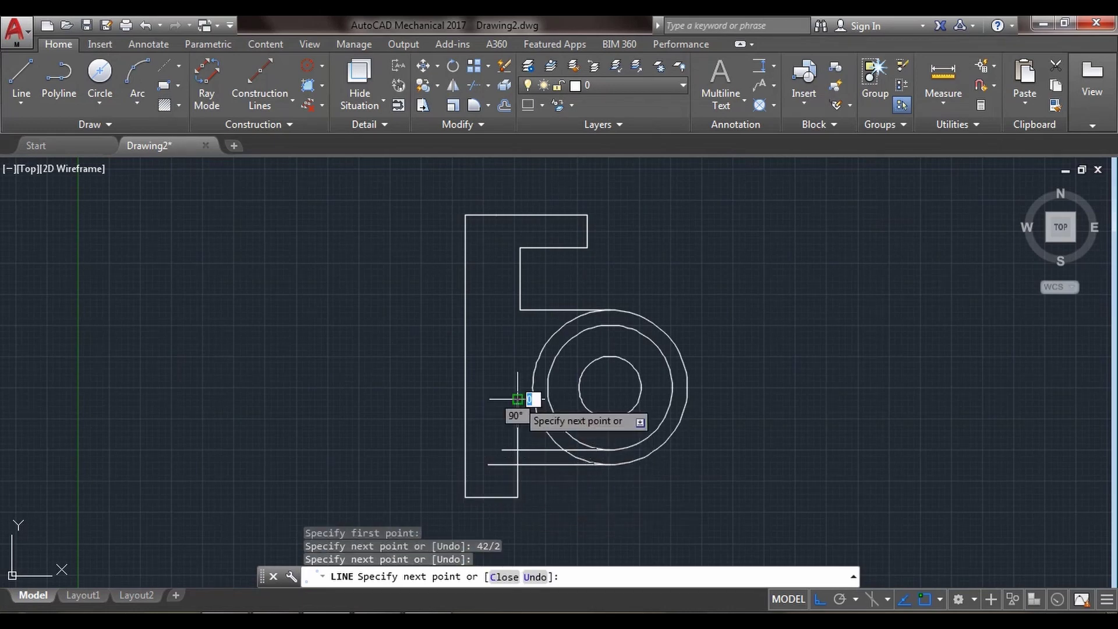
key(Escape)
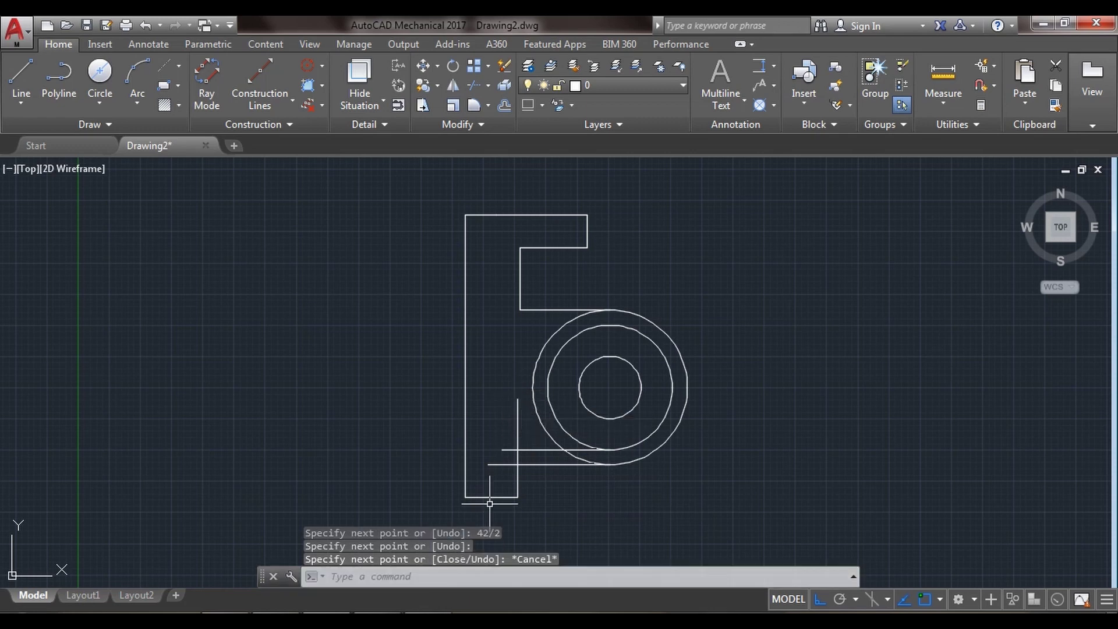
- Erase the wrong bottom line and redraw the base as 62/2, rising to the upper line
click(497, 497)
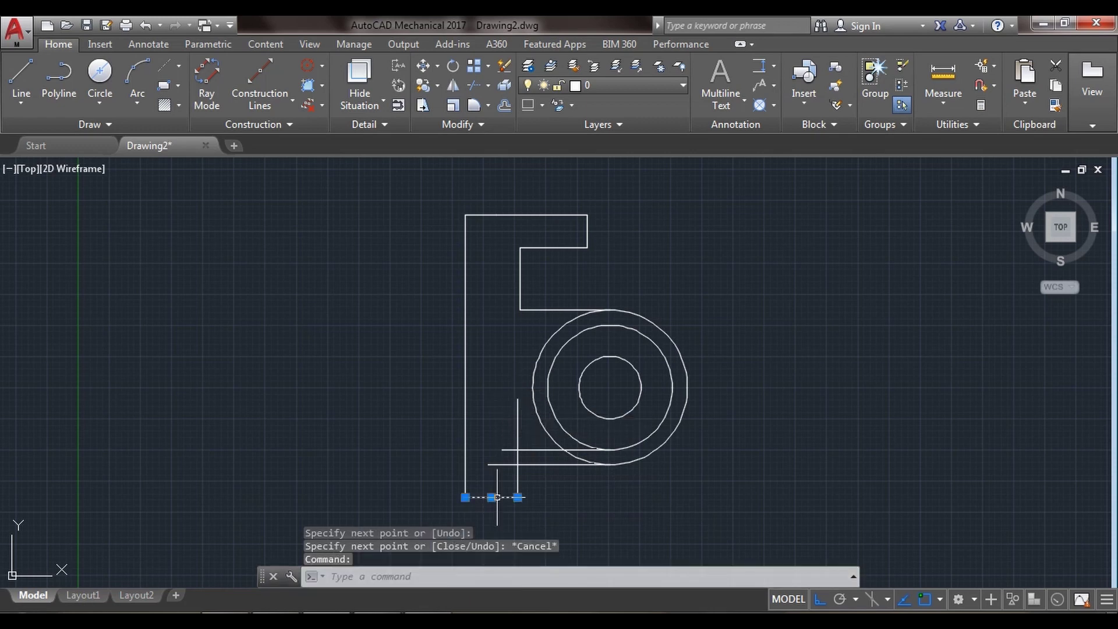
click(502, 70)
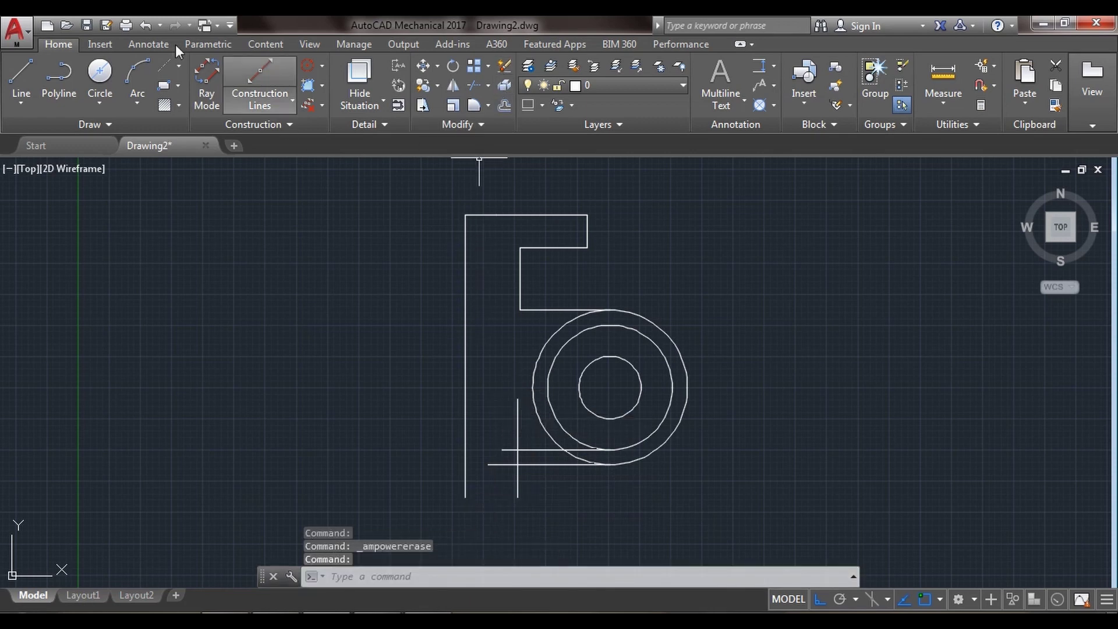
click(22, 75)
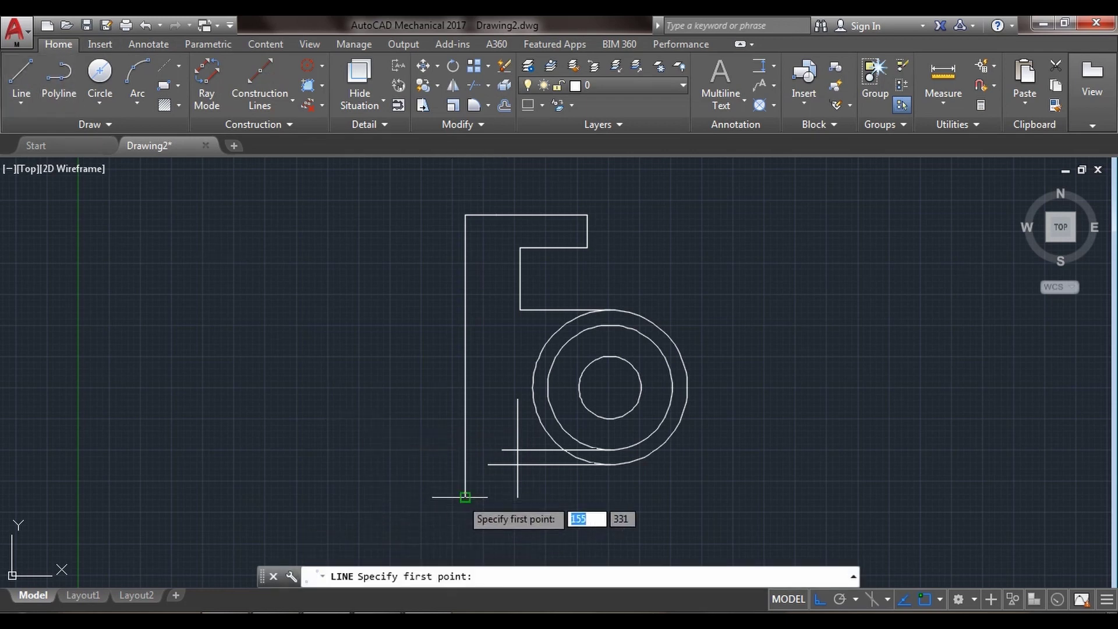
click(465, 497)
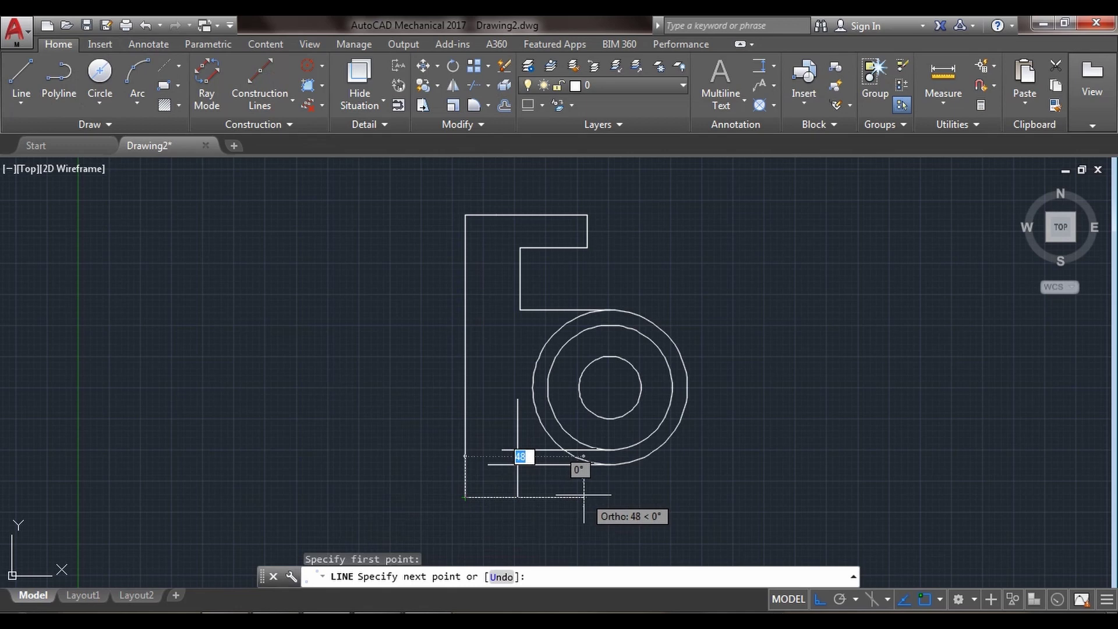
text(62)
key(Return)
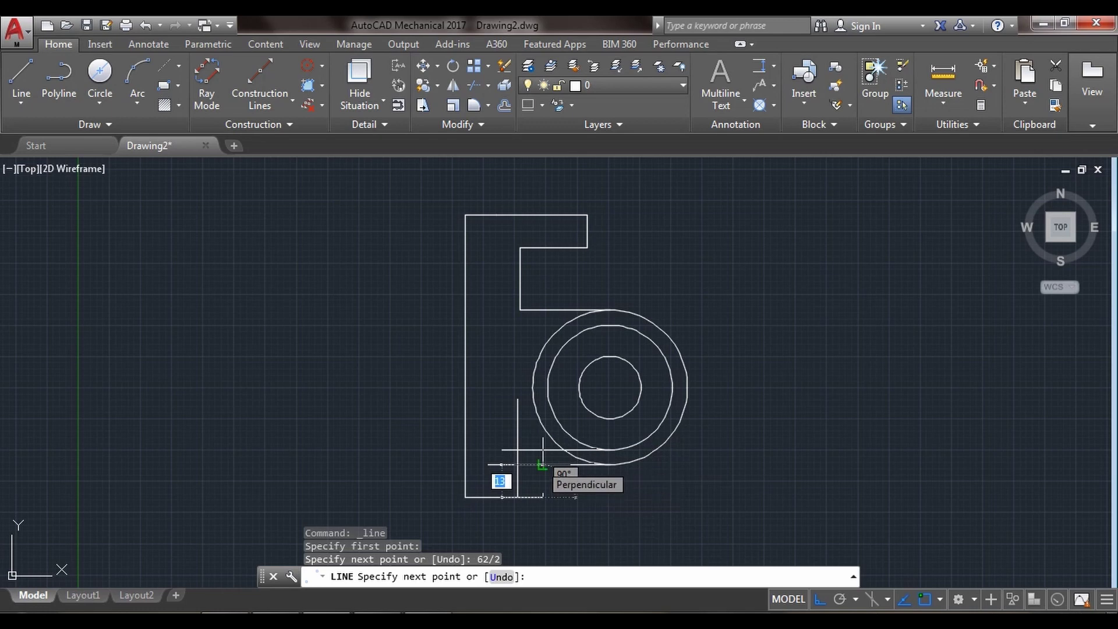
click(541, 464)
key(Return)
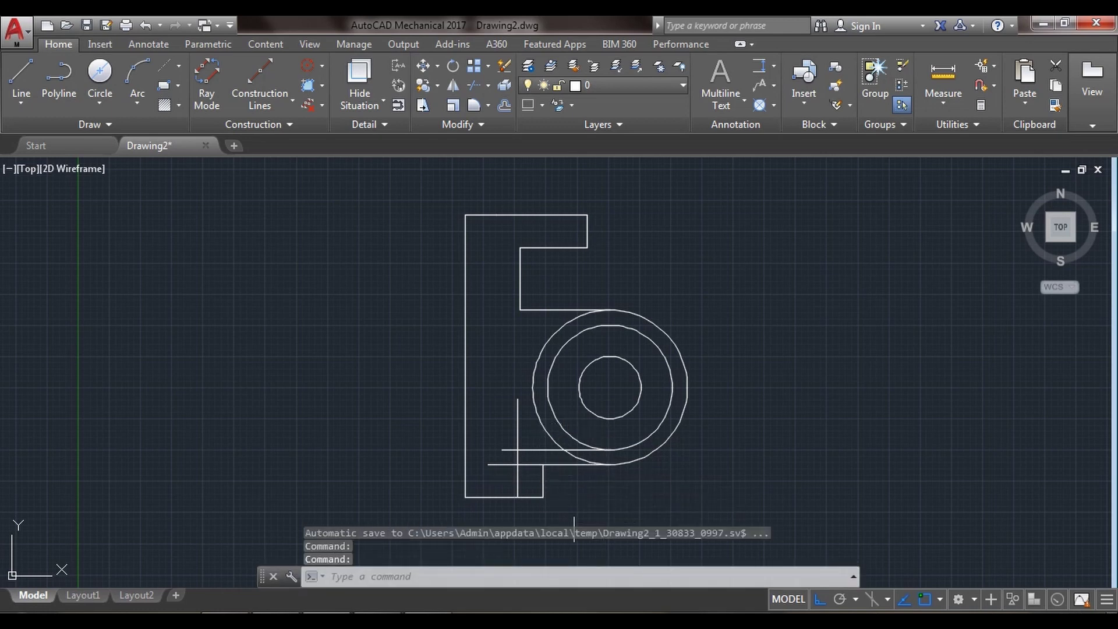
click(396, 181)
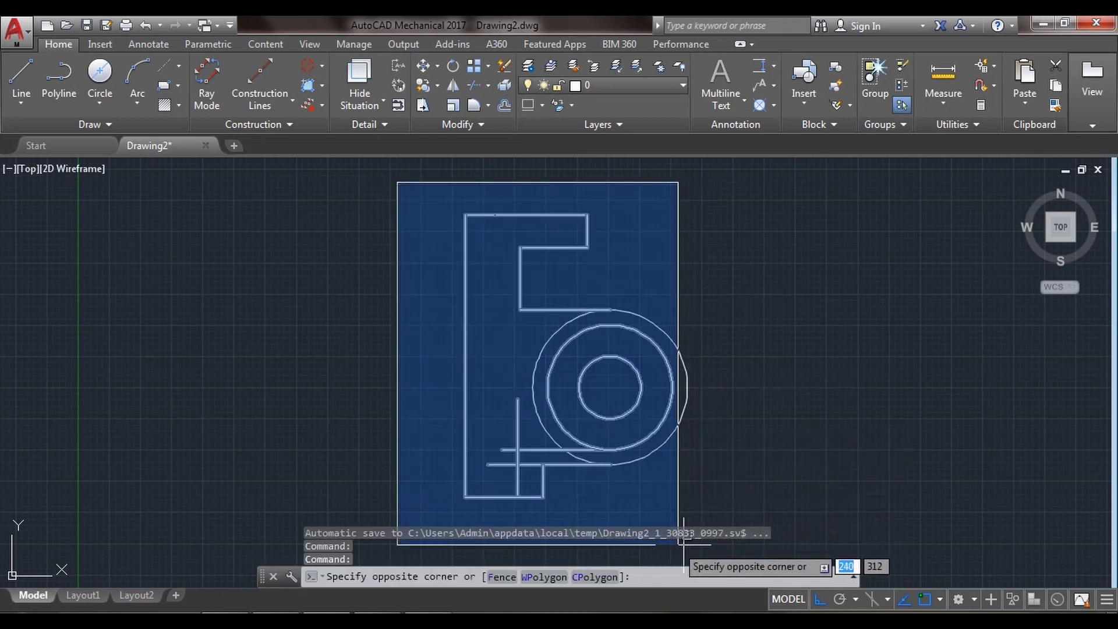
- Trim the leftover line stubs and excess outer-circle arcs, then window-select the outline
click(719, 544)
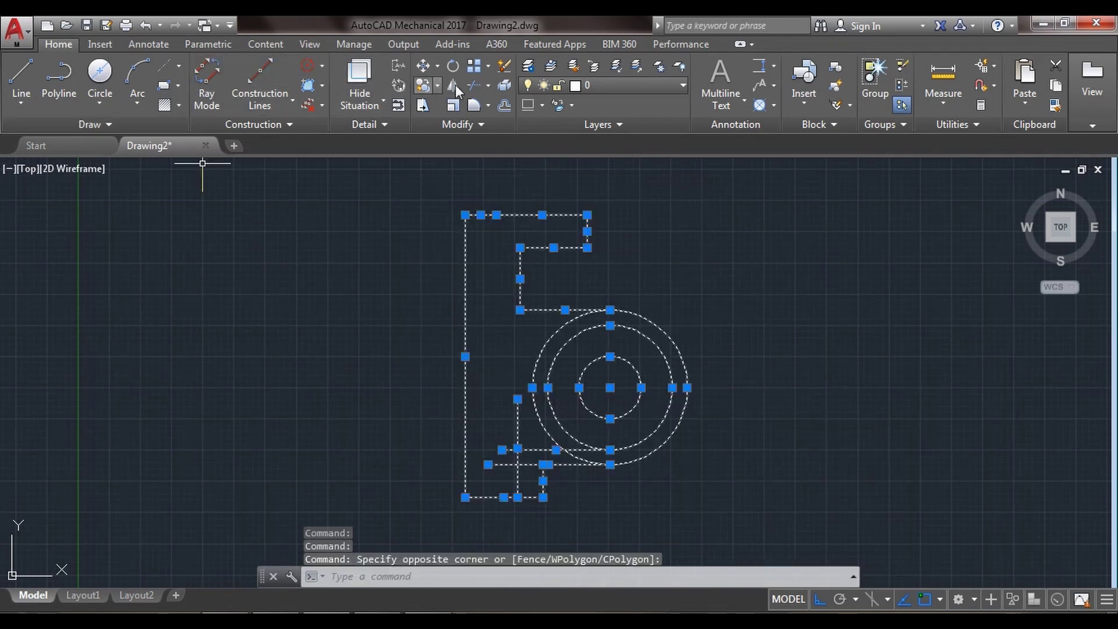
click(480, 87)
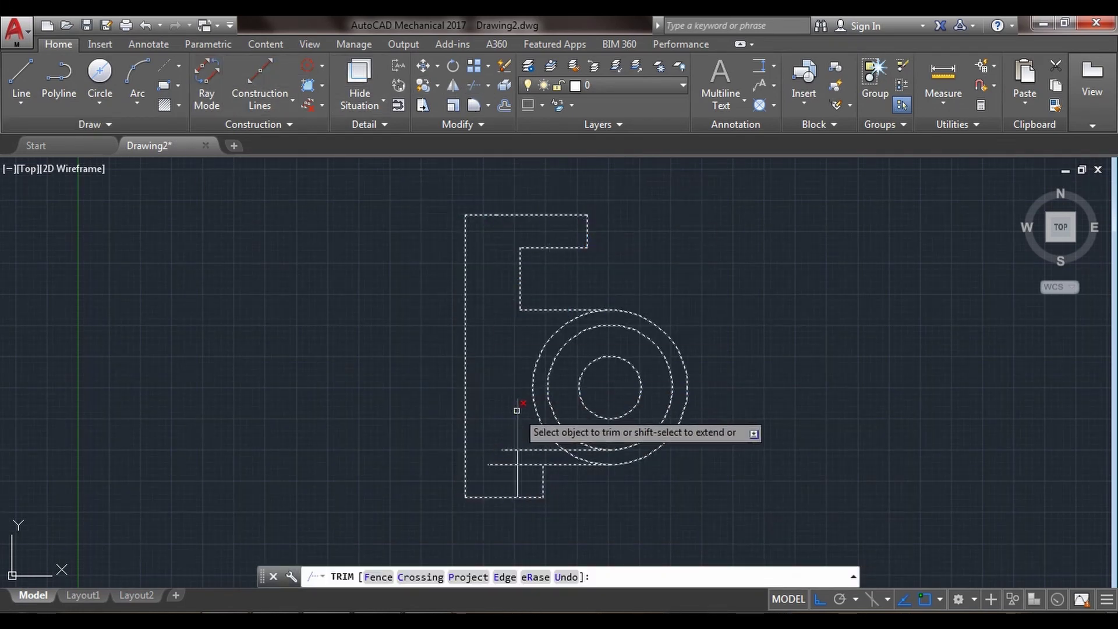
click(504, 449)
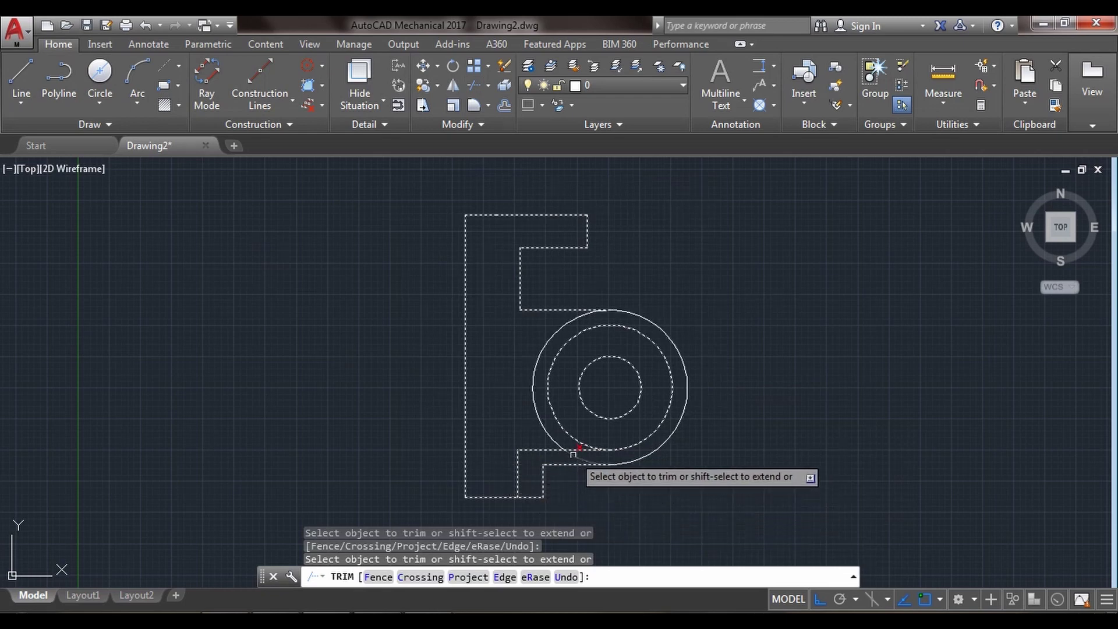
click(544, 429)
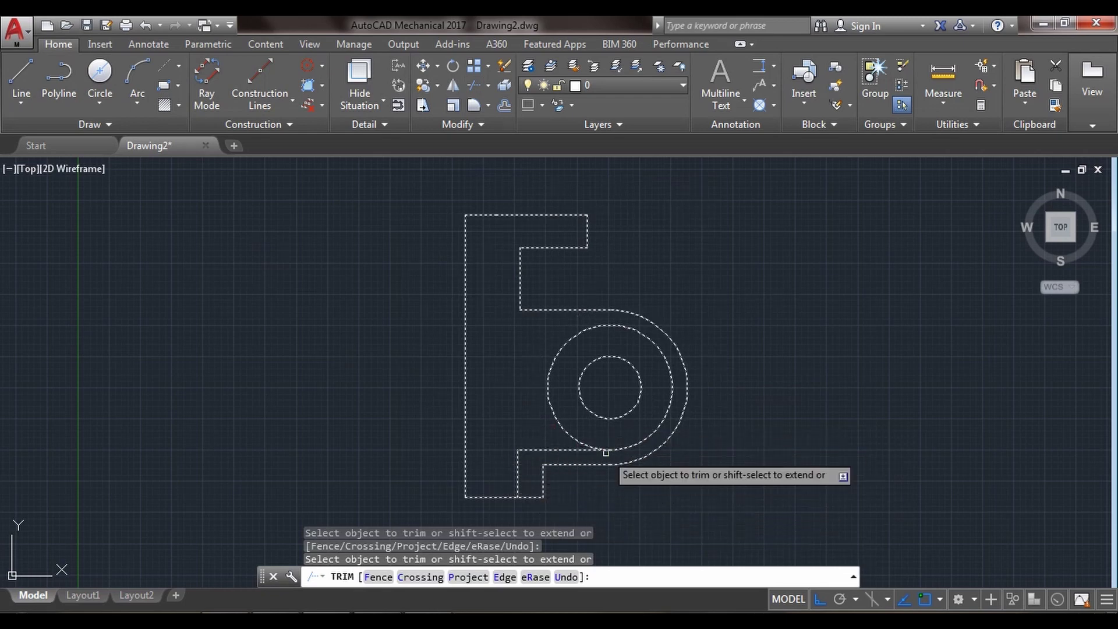
click(546, 403)
key(Escape)
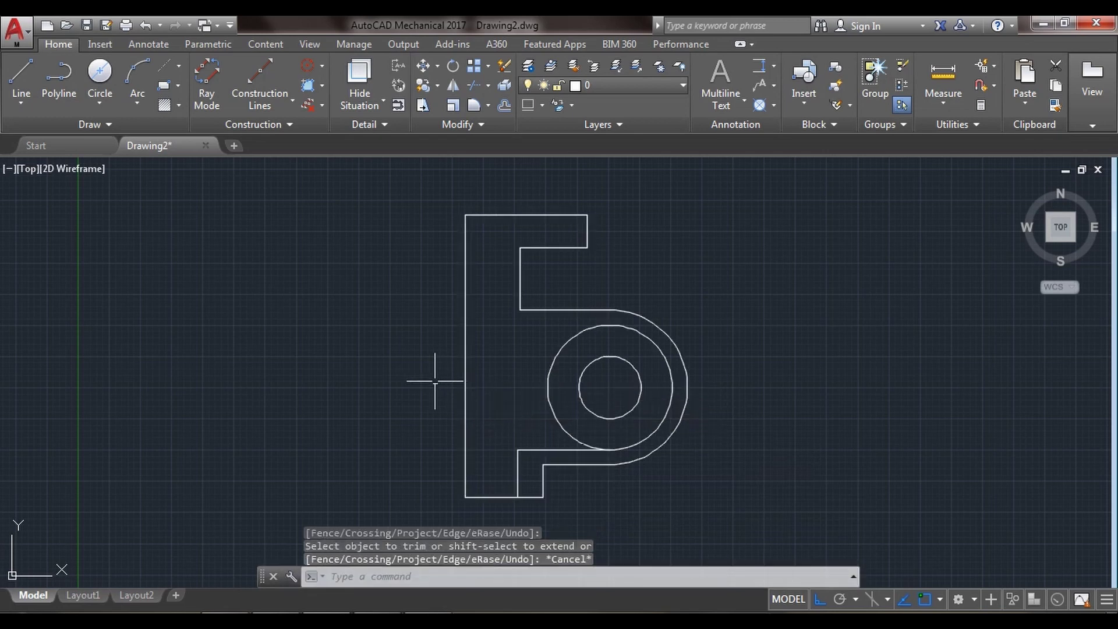
click(398, 187)
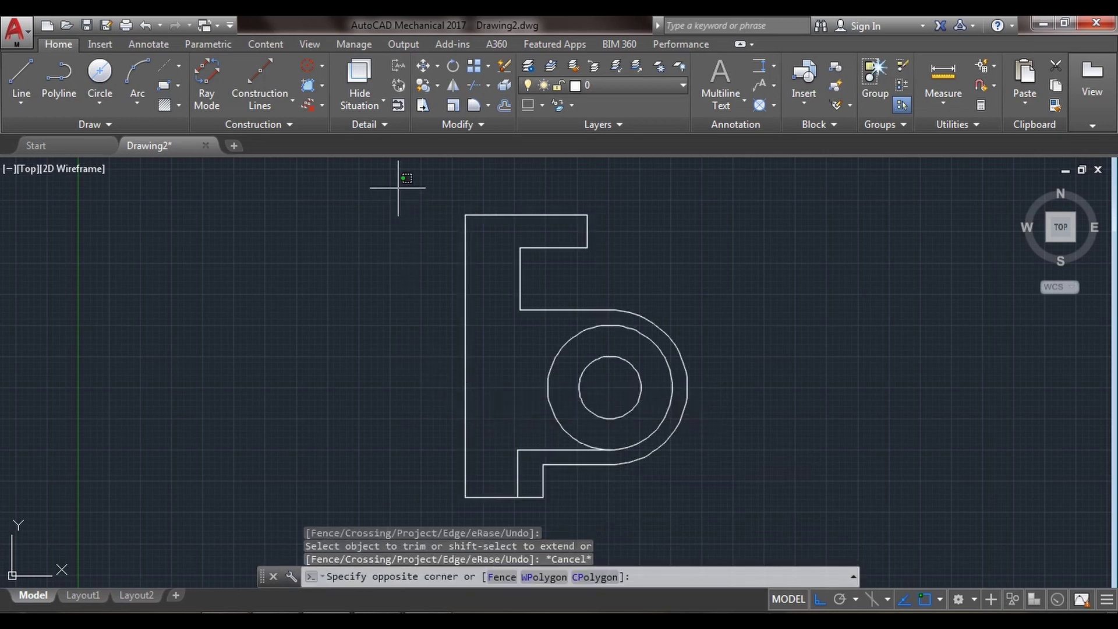
click(601, 524)
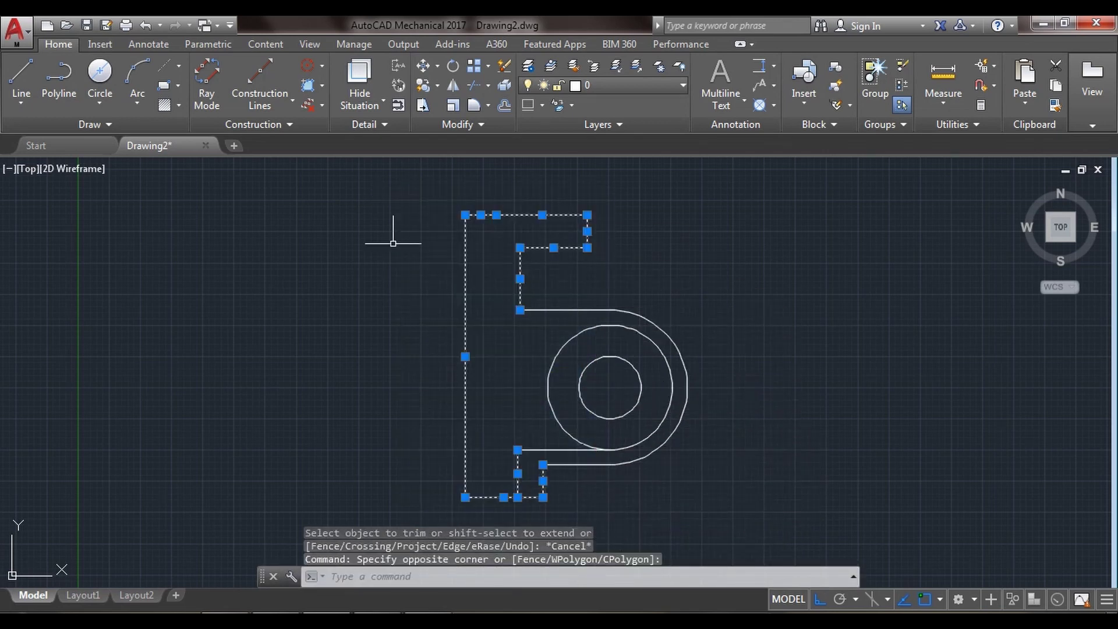
- Begin a mirror about the left edge, cancel it, and reselect the outline
click(453, 85)
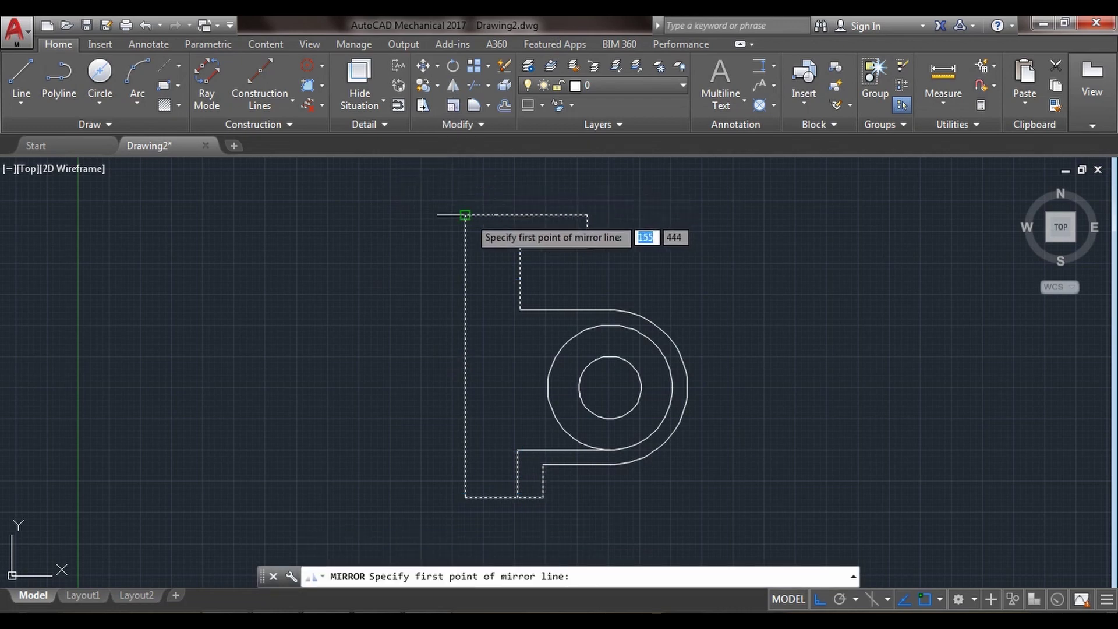
click(465, 215)
click(465, 497)
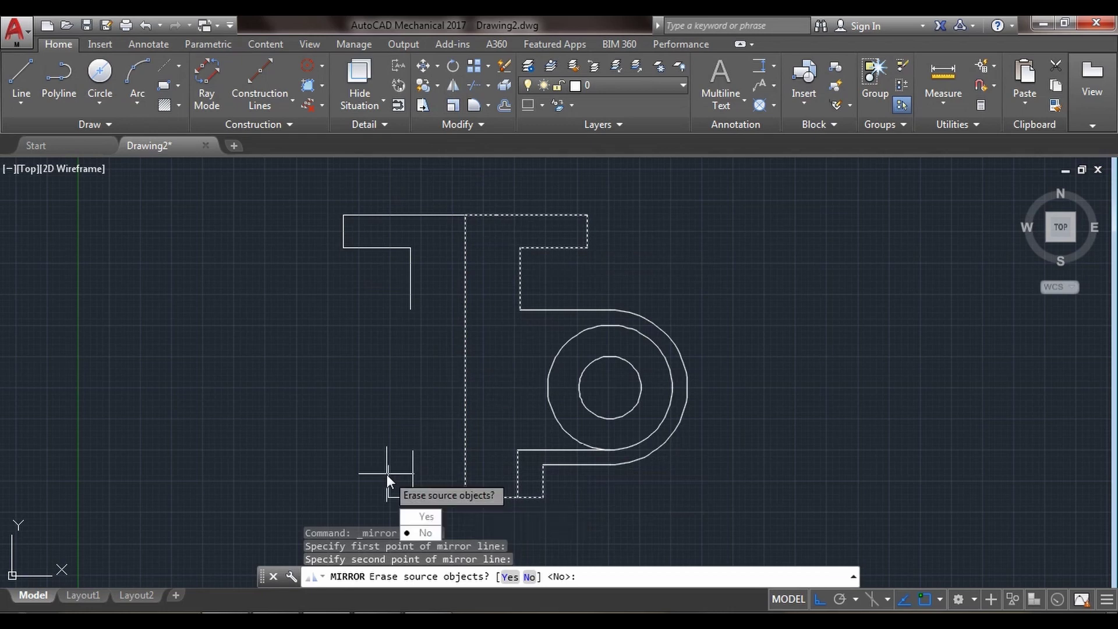
key(Escape)
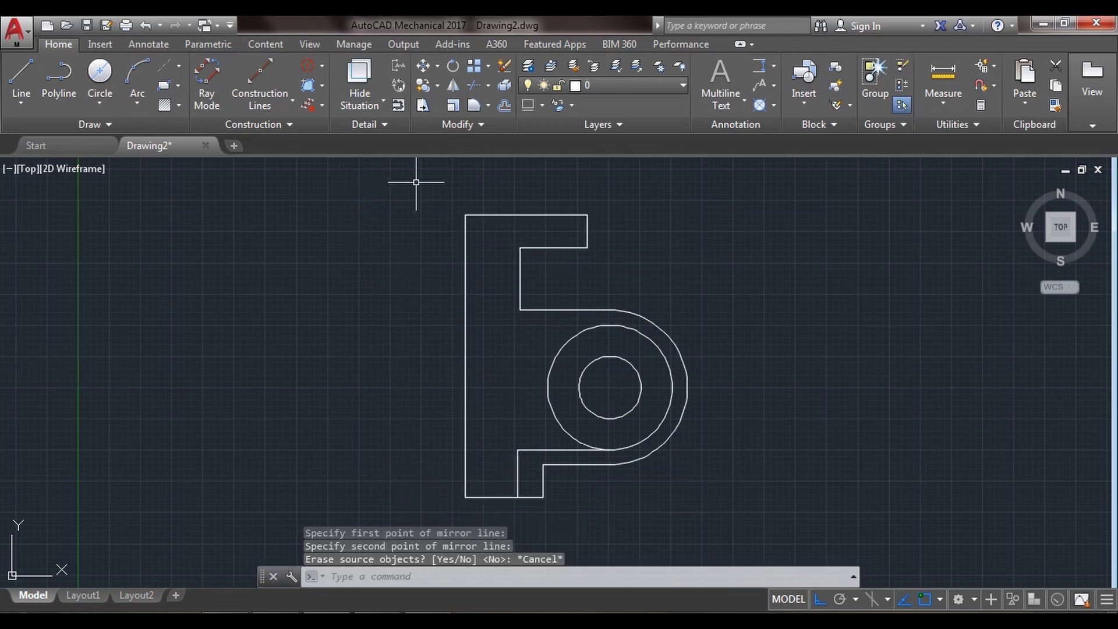
click(415, 179)
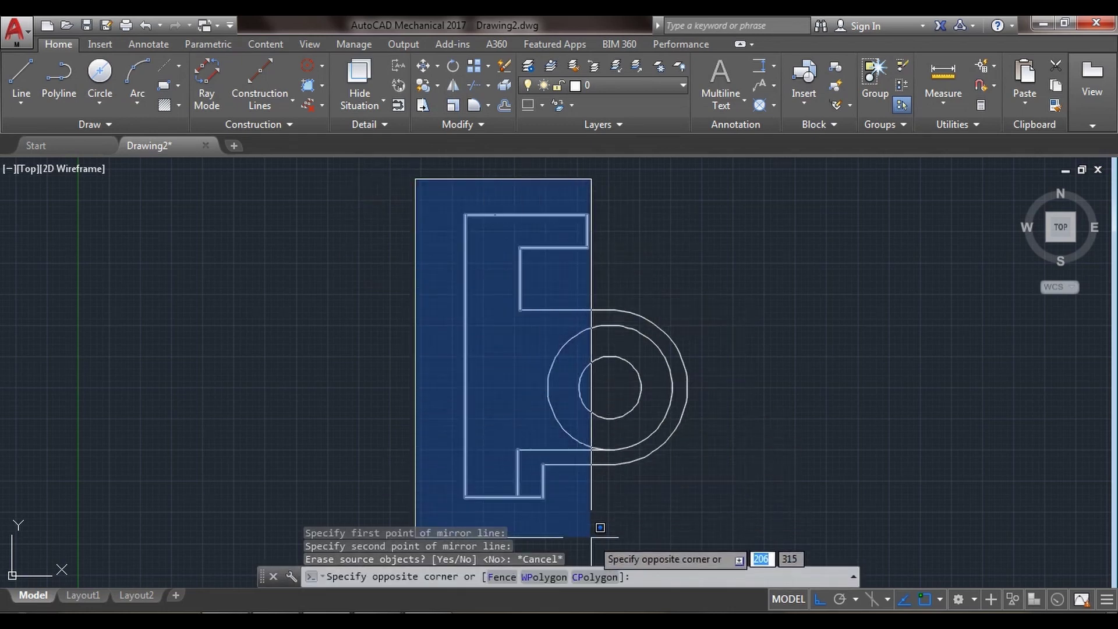
click(592, 511)
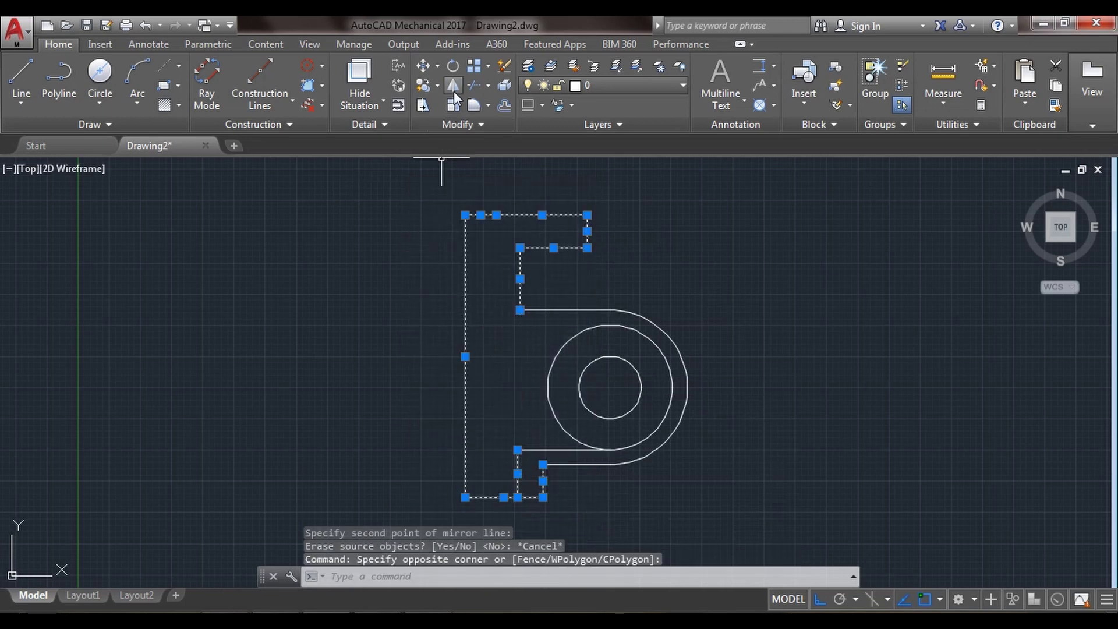
- Mirror the outline about its left vertical edge keeping the original, and select the stray stub
click(453, 89)
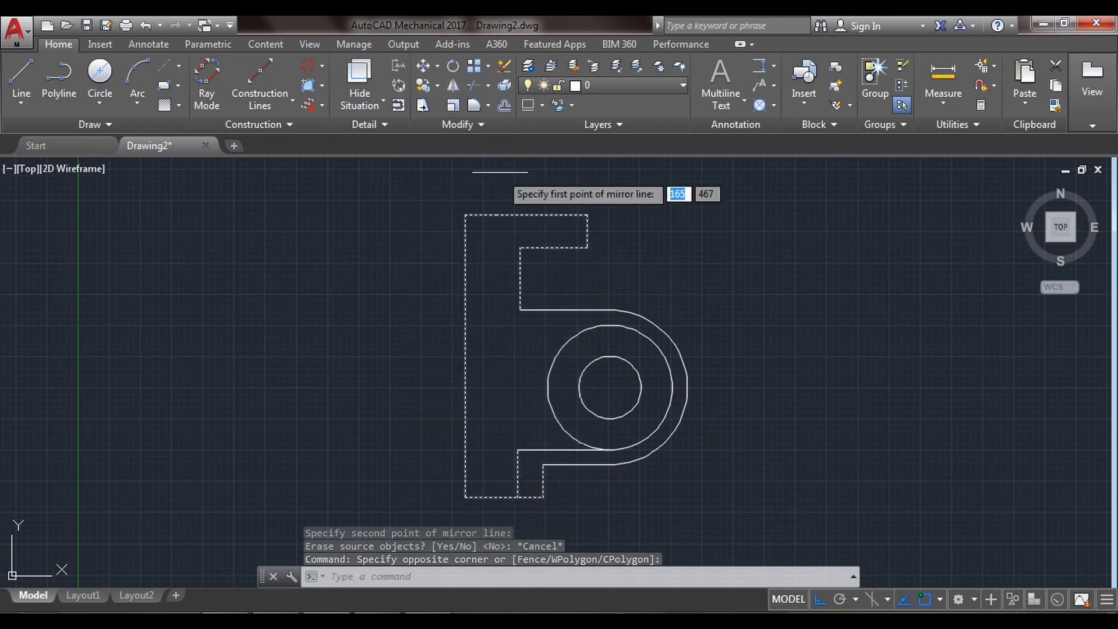
click(465, 214)
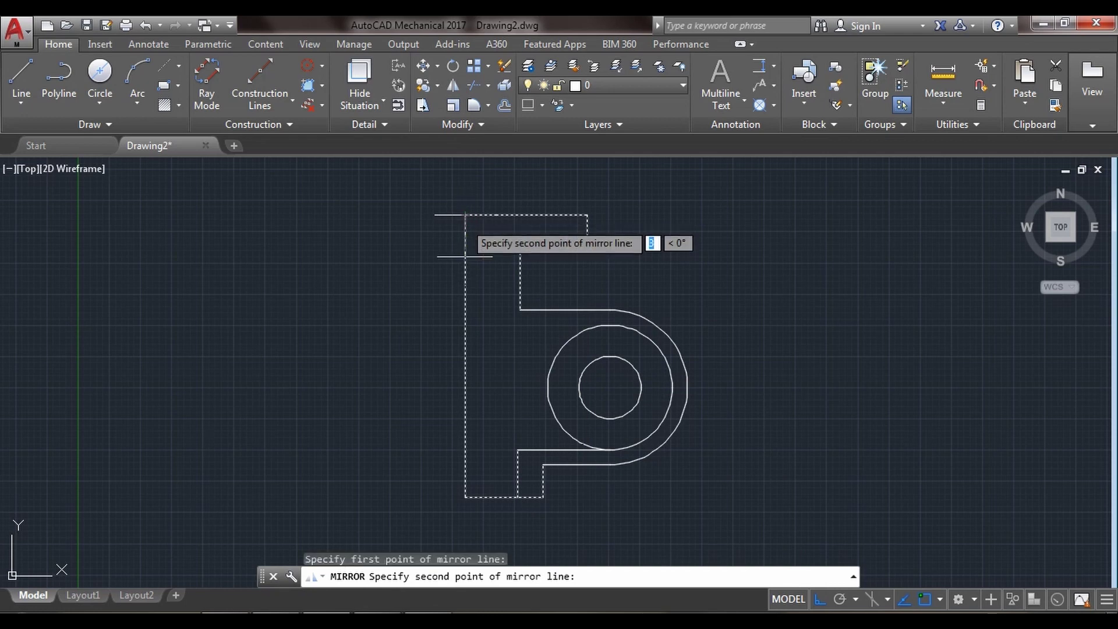
click(465, 497)
click(499, 559)
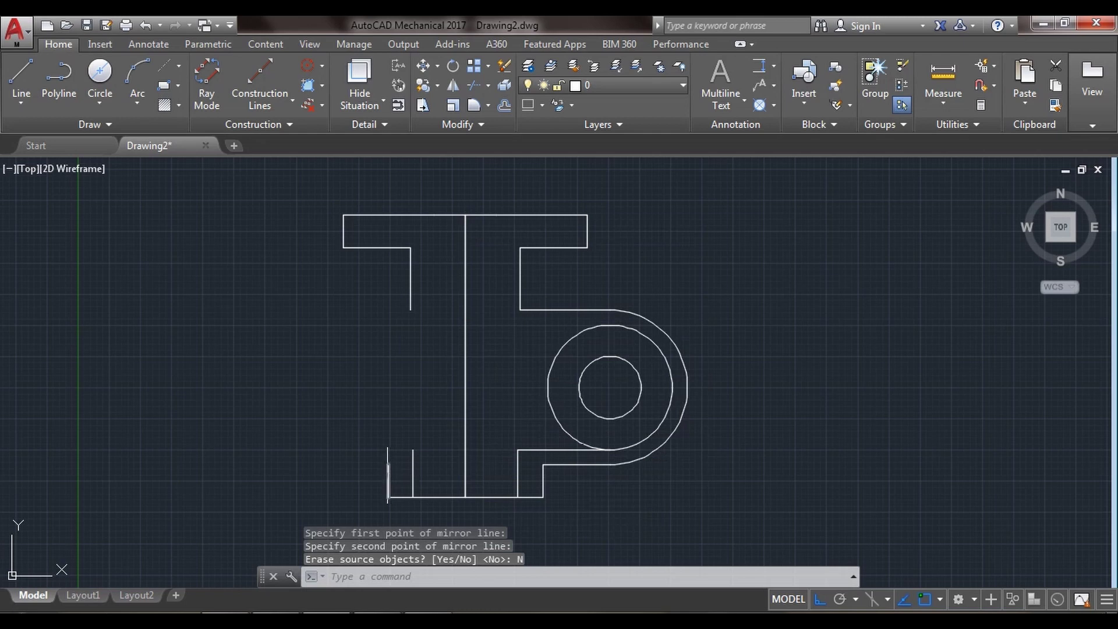
click(387, 474)
- Erase the stray stub and draw a 75-unit vertical left wall from the bottom-left corner
click(503, 66)
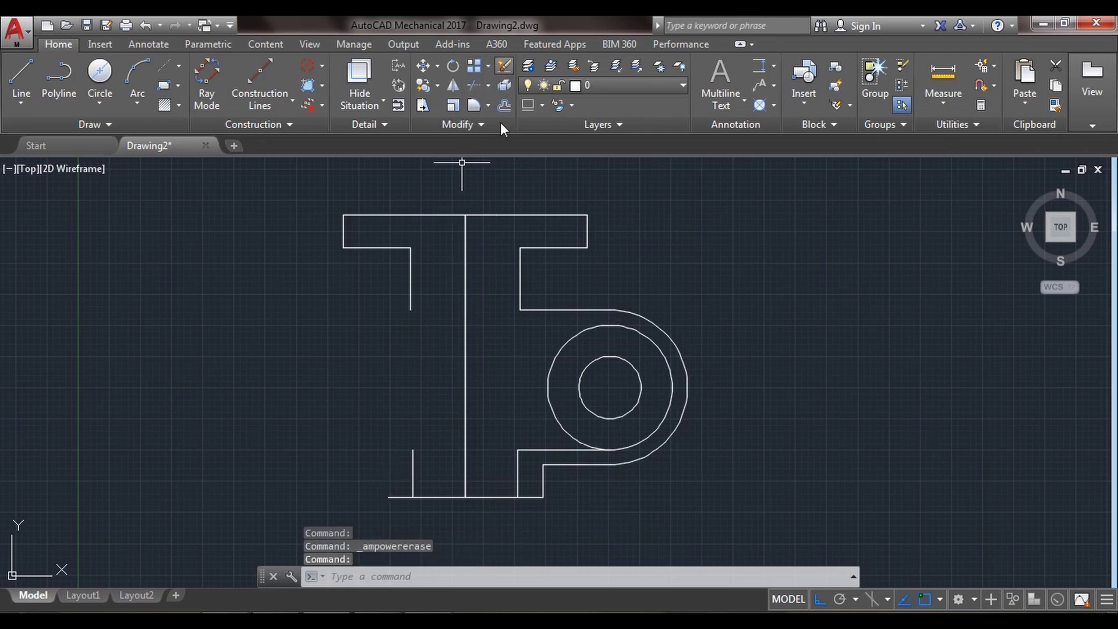
click(32, 77)
click(389, 497)
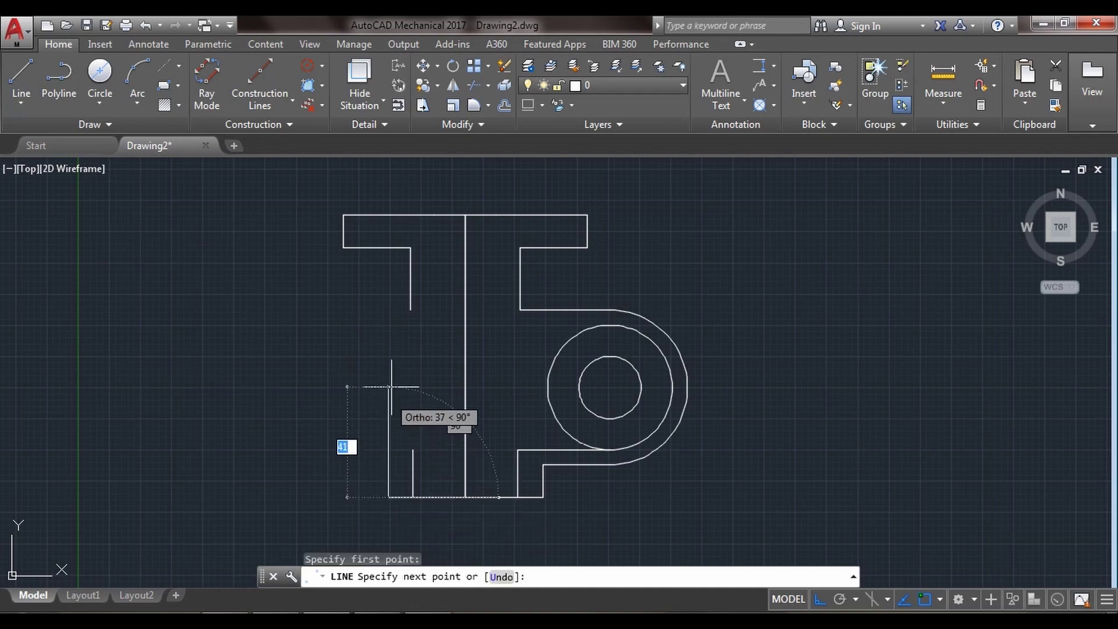
key(alt+Tab)
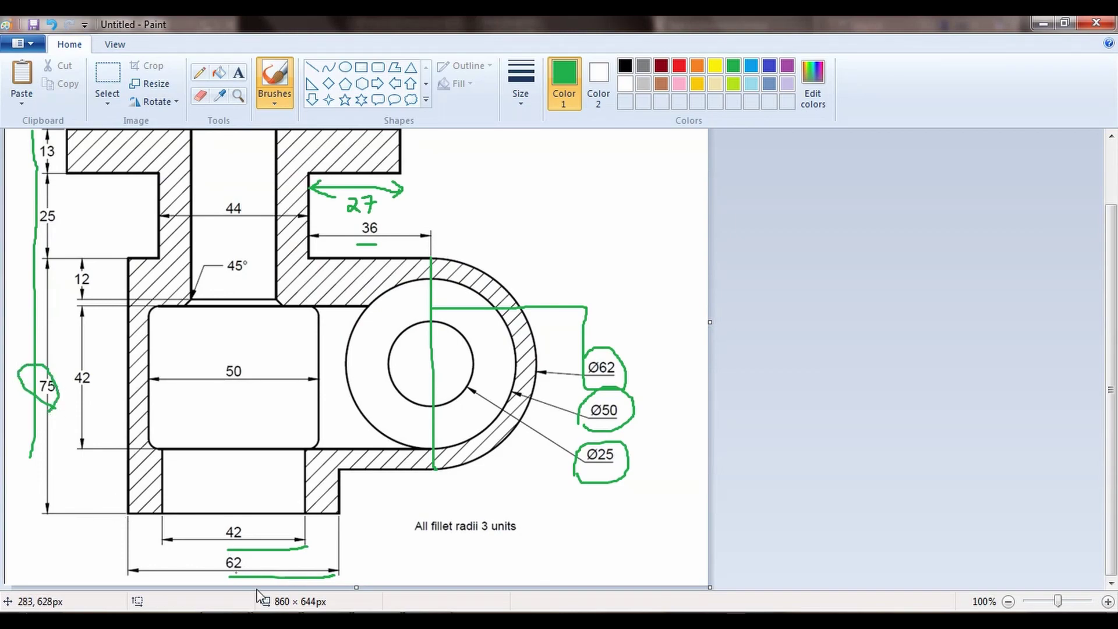
key(alt+Tab)
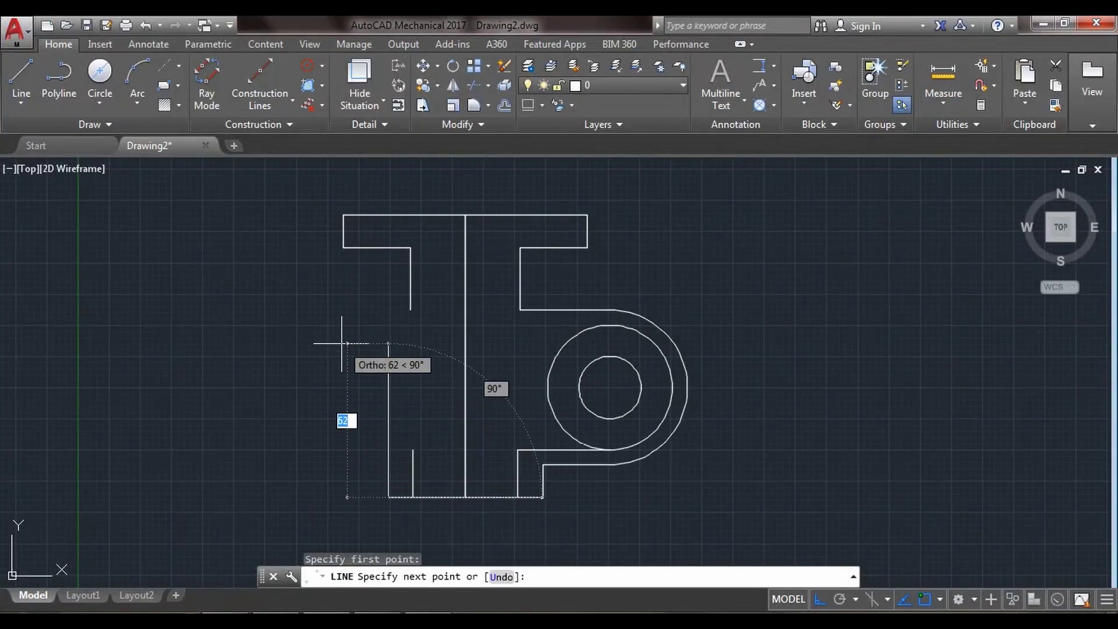
text(75)
key(Return)
key(Escape)
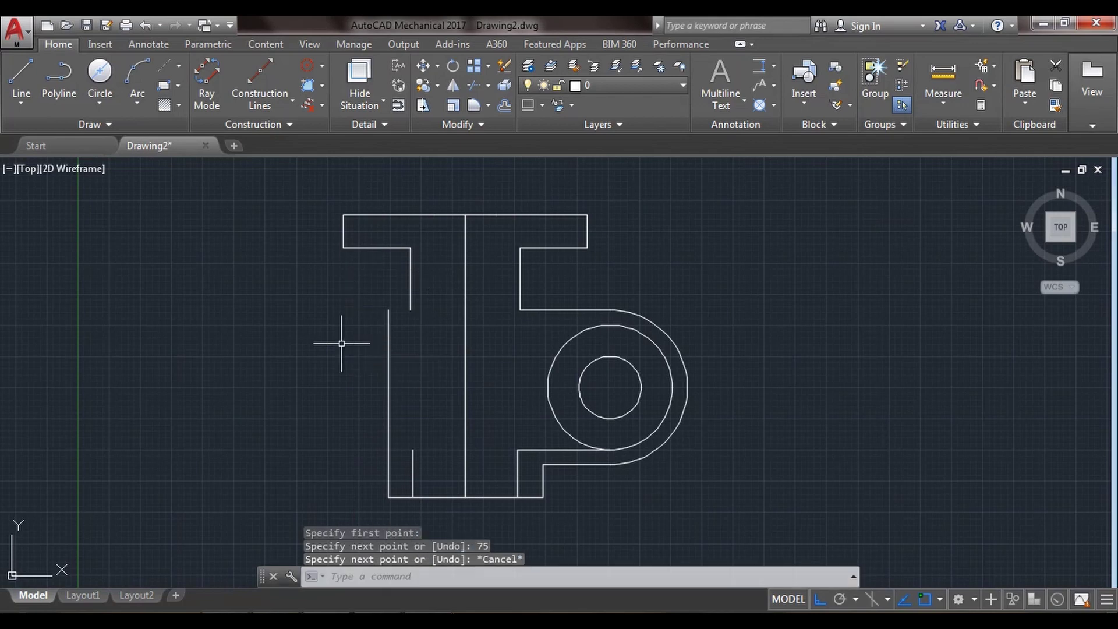
- Draw a short ledge atop the left wall and a horizontal line across the base
click(30, 68)
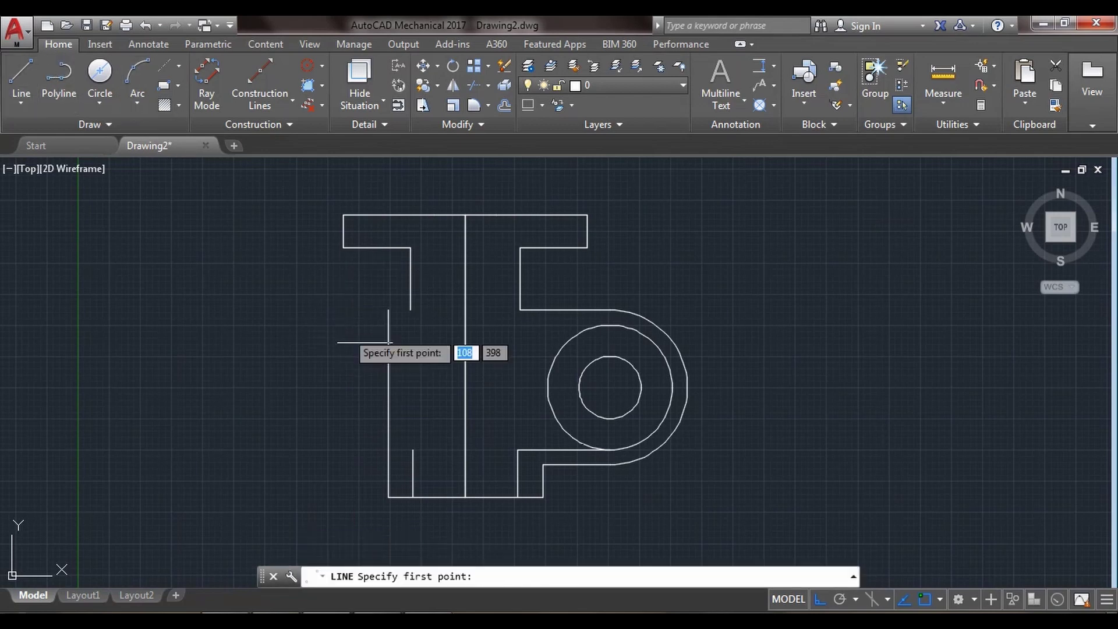
click(388, 310)
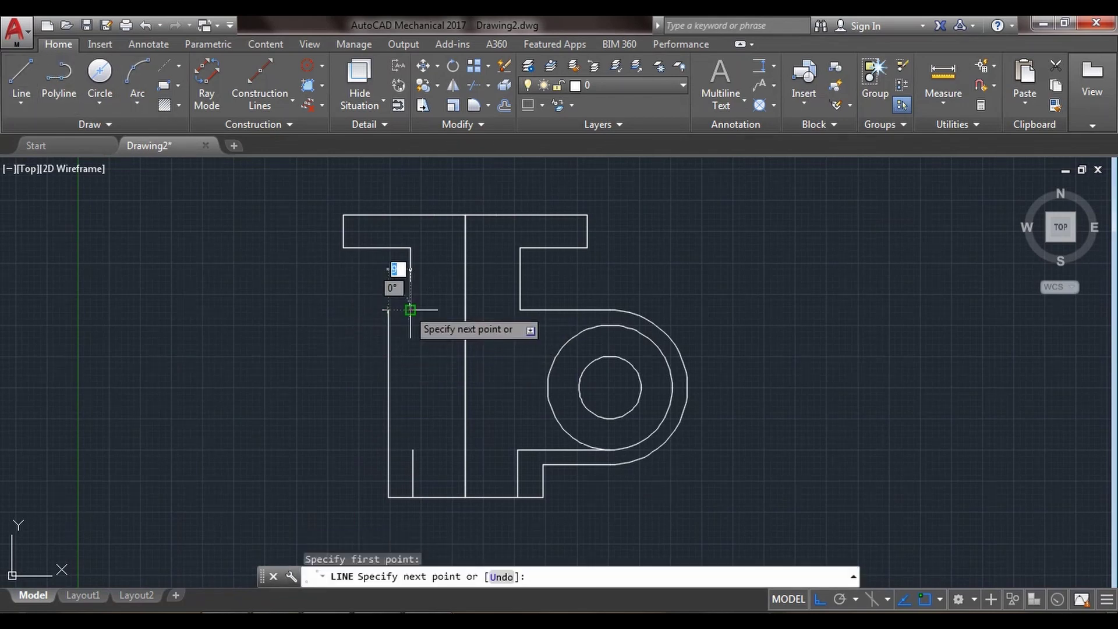
click(410, 310)
key(Escape)
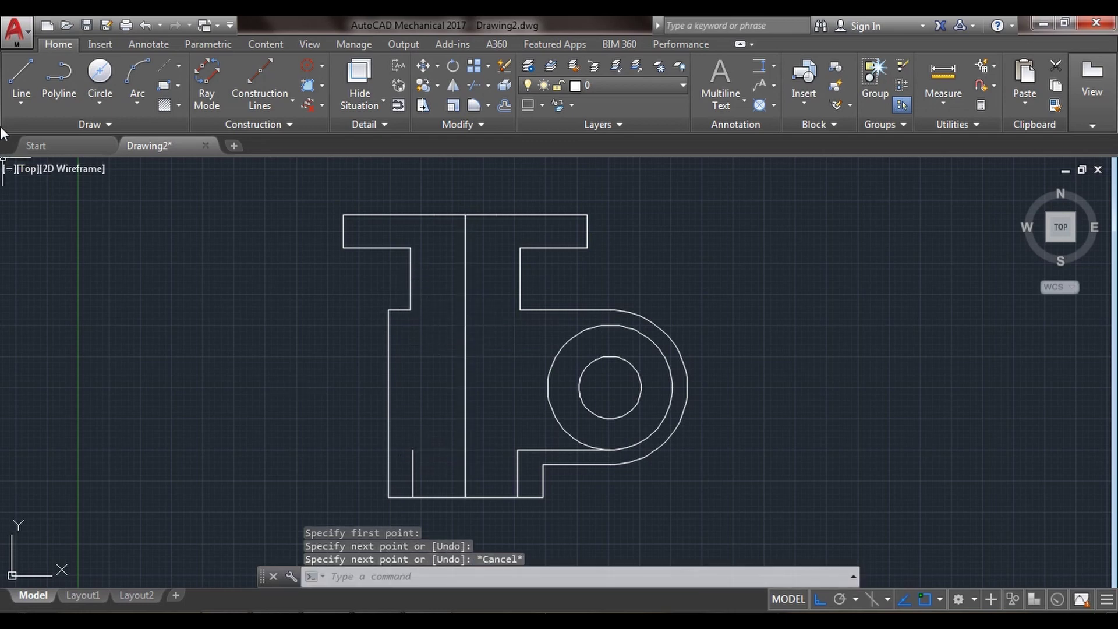
click(19, 68)
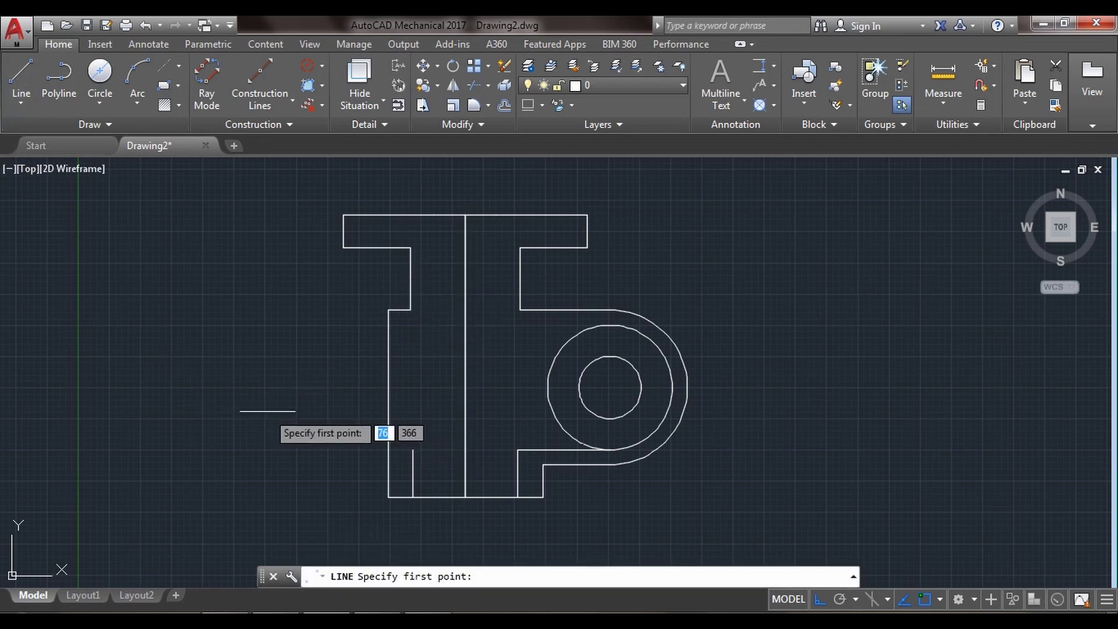
click(413, 450)
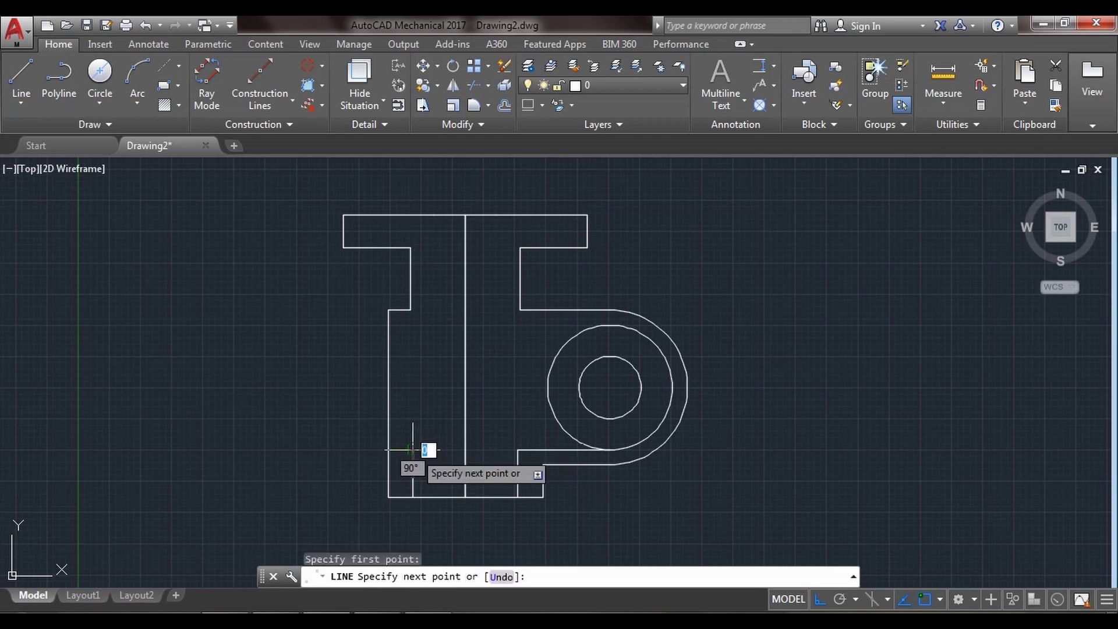
click(516, 450)
key(Escape)
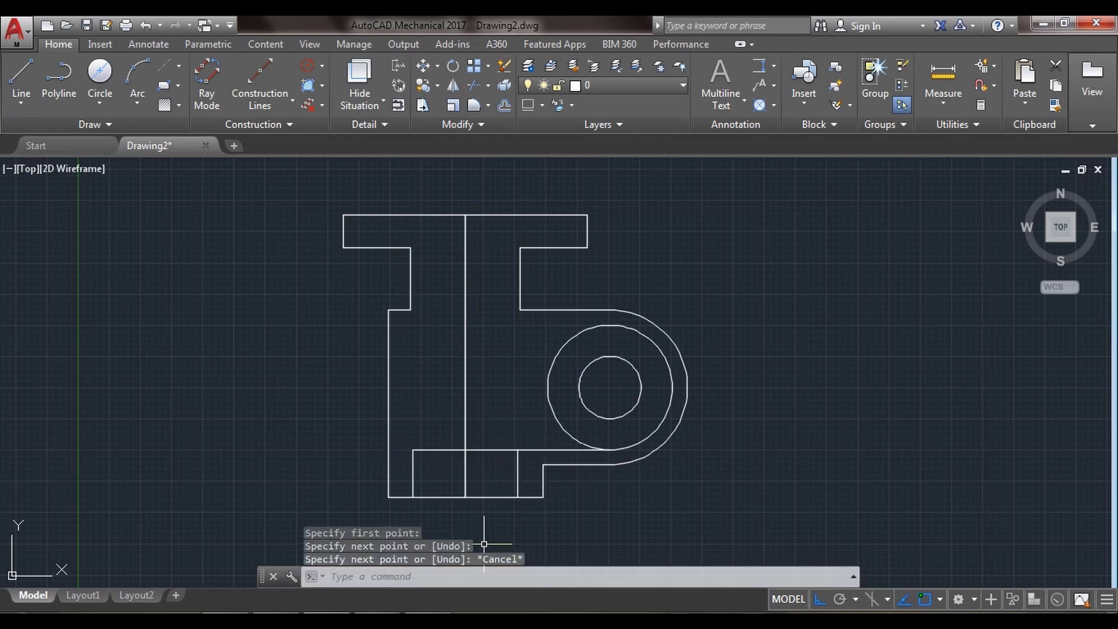
key(alt+Tab)
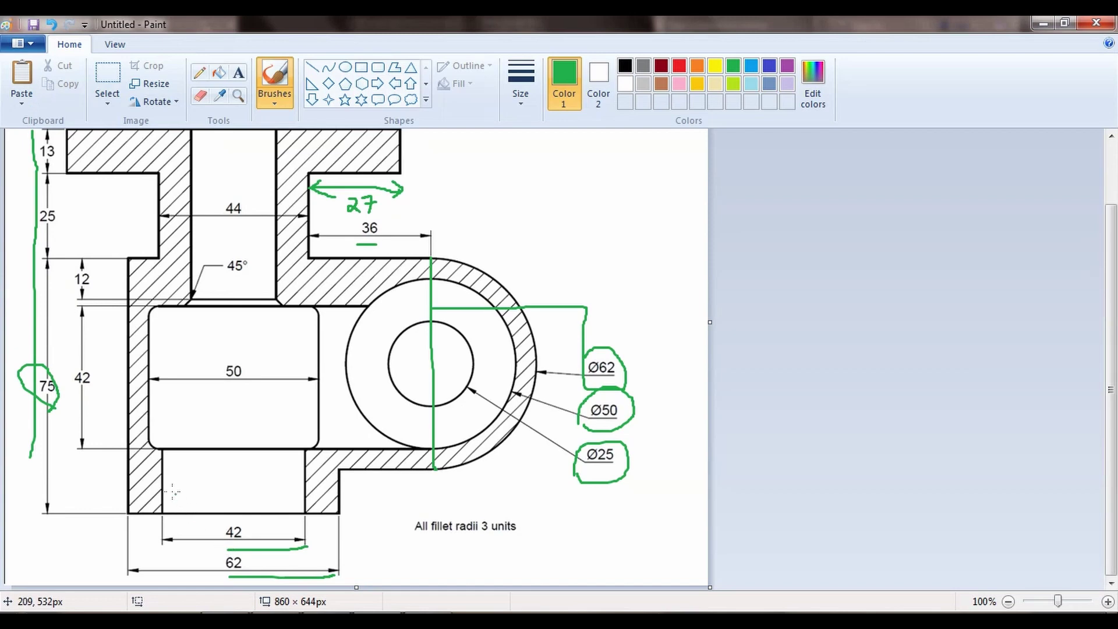
- Mark the bottom 42 and the 50 dimensions with green circles on the sketch
drag(245, 532, 233, 547)
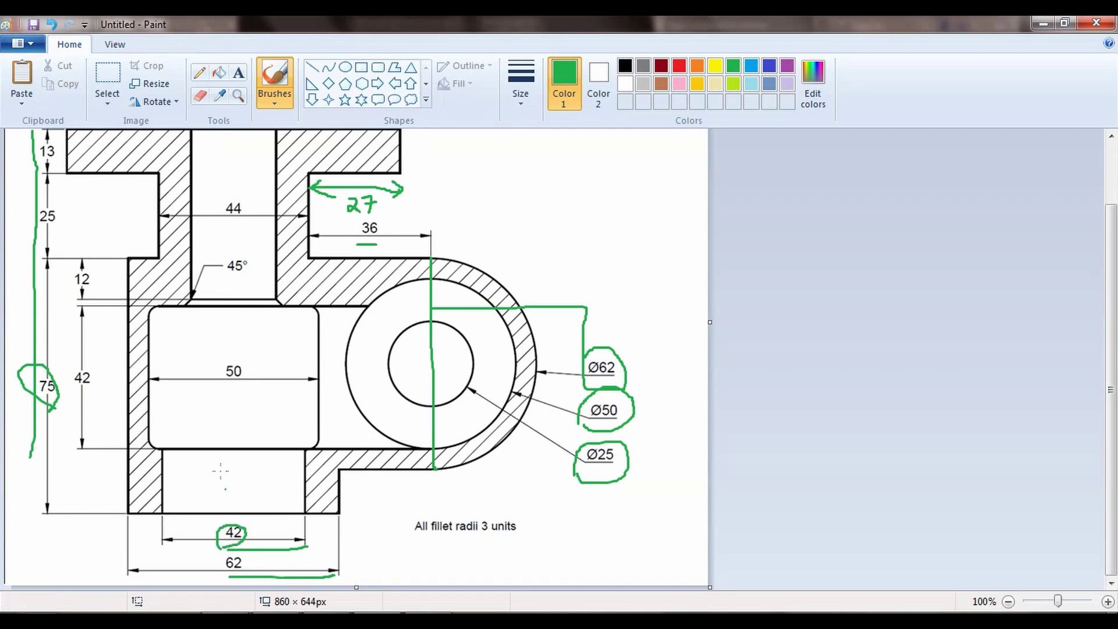
drag(213, 361, 238, 403)
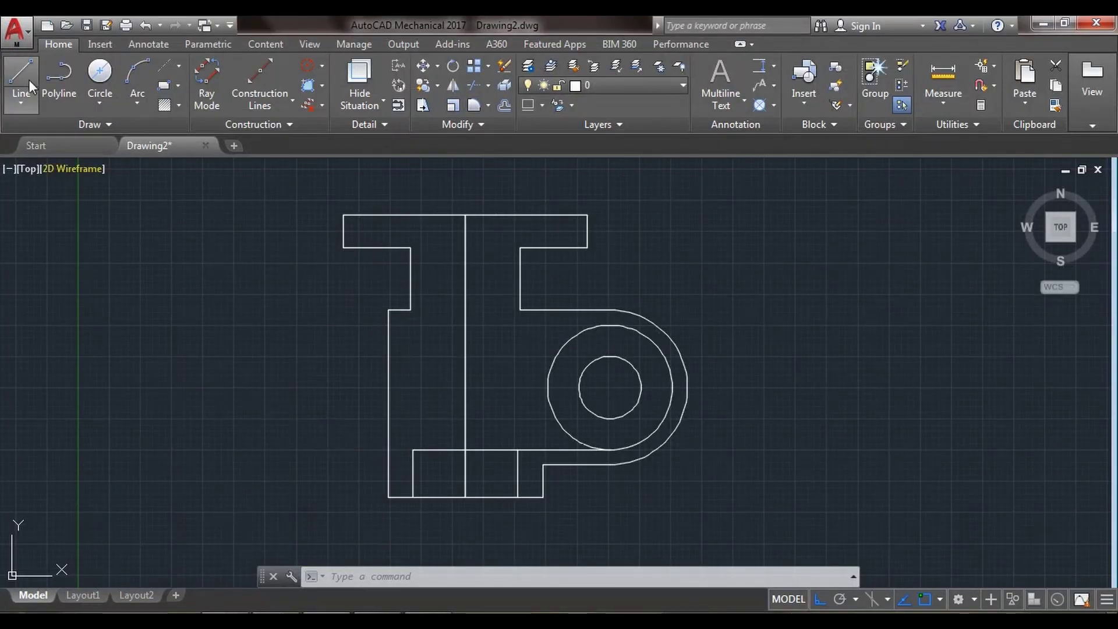
- Draw a 4-unit segment from the inner lower-left corner and circle the vertical 42 on the reference
click(21, 76)
click(413, 450)
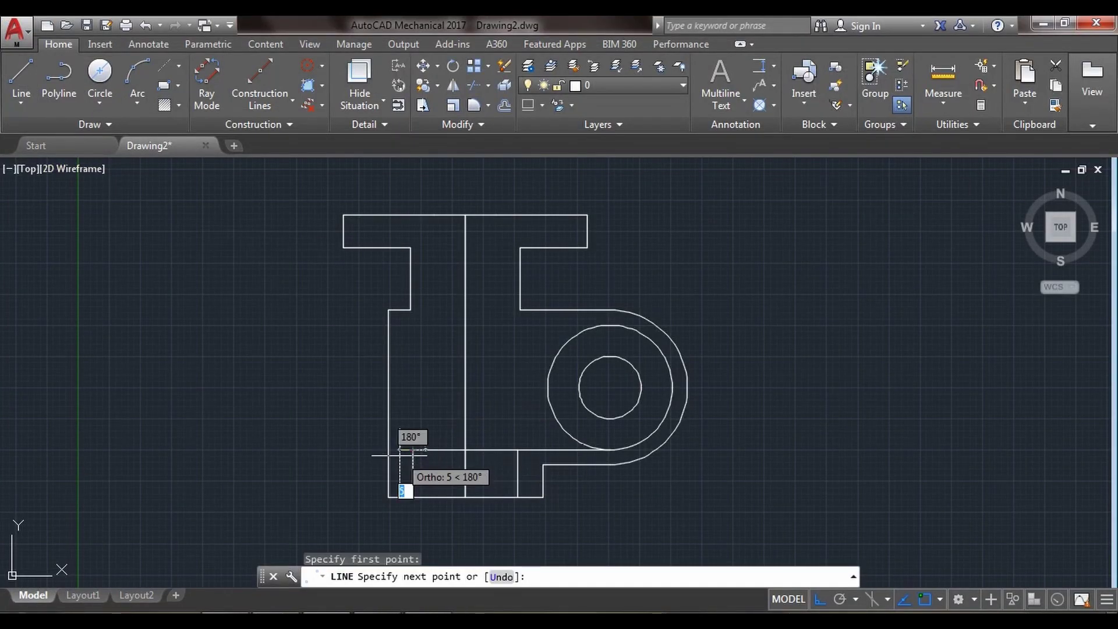
text(4)
key(Return)
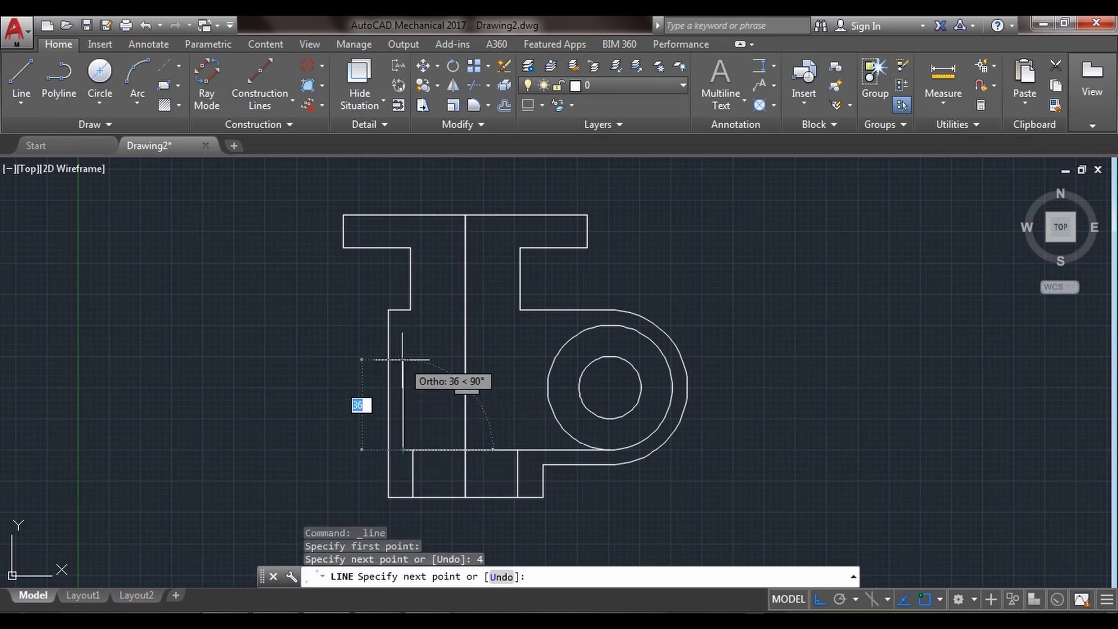
key(alt+Tab)
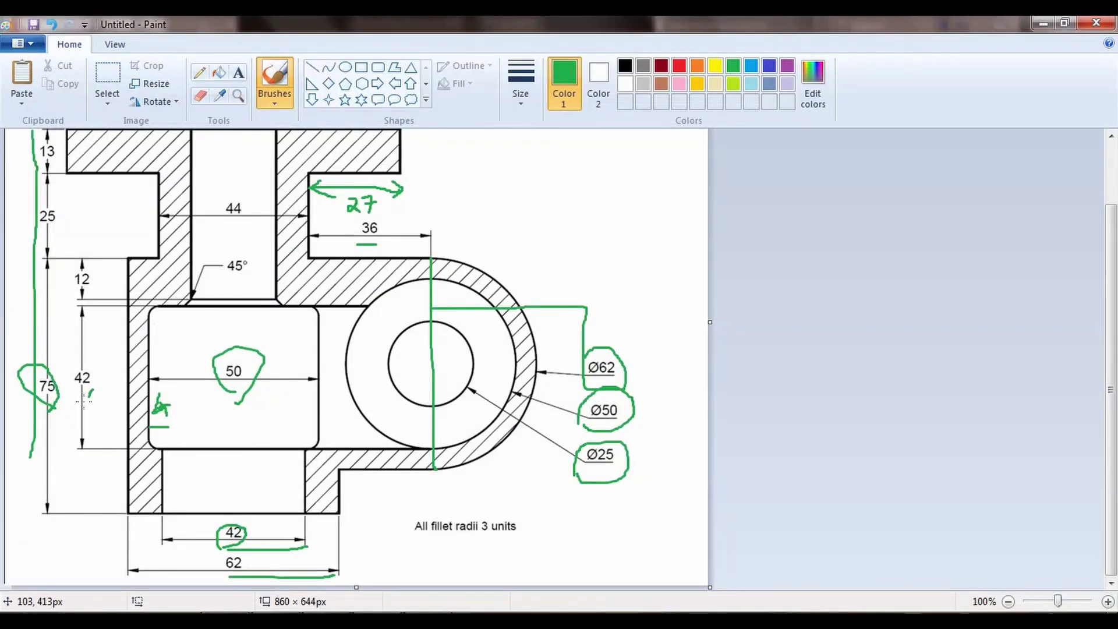
drag(84, 401, 93, 355)
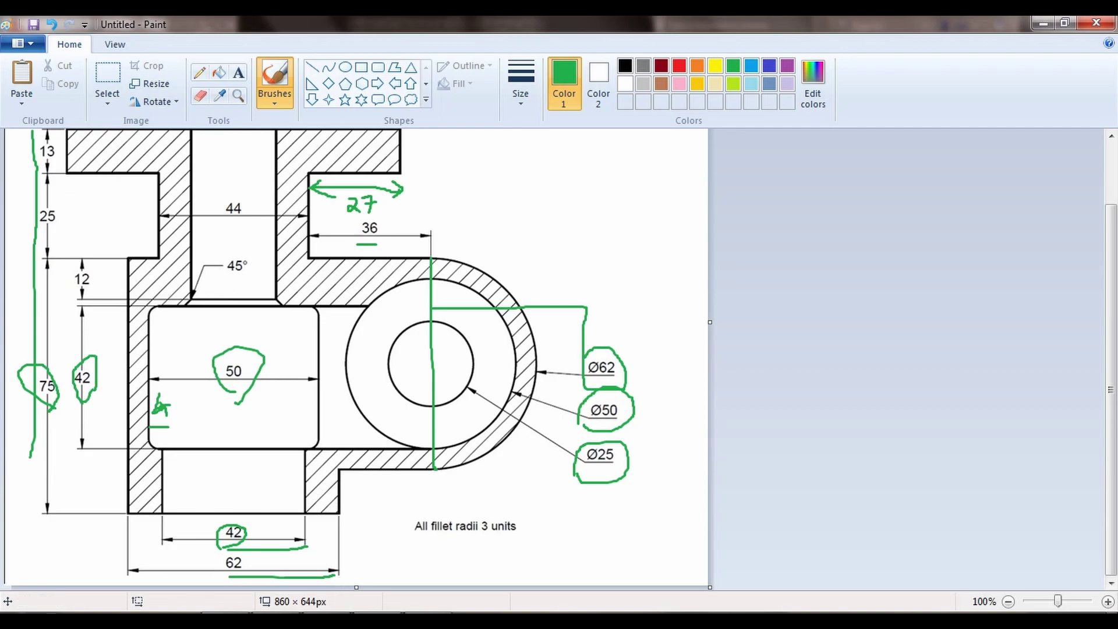
key(alt+Tab)
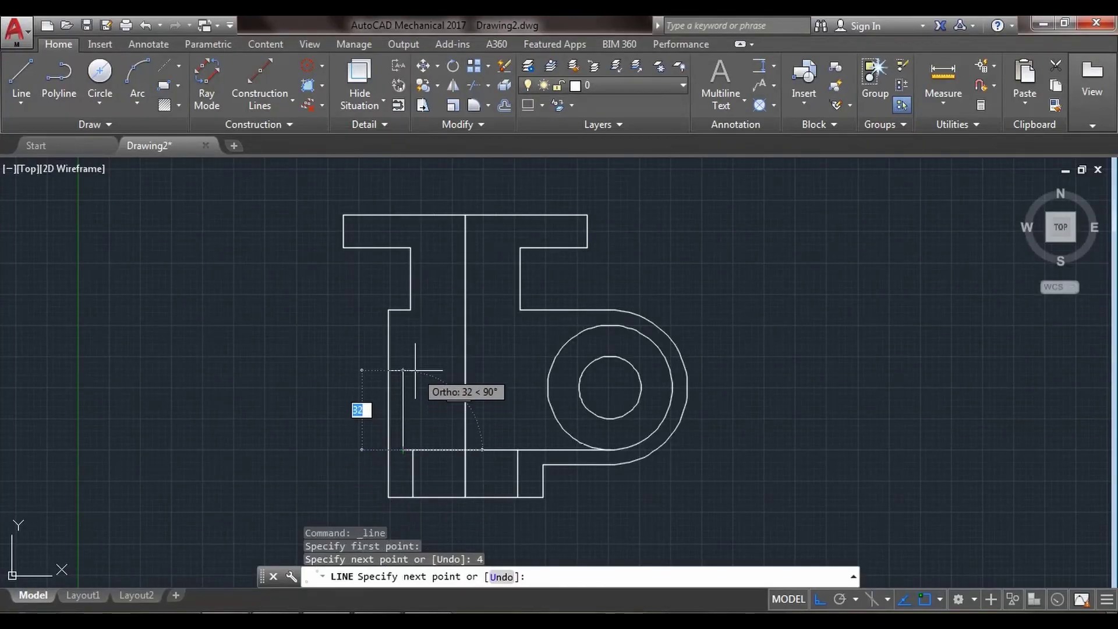
- Continue the line with a 42-unit rise, 50-unit top edge and 42-unit right side
text(45)
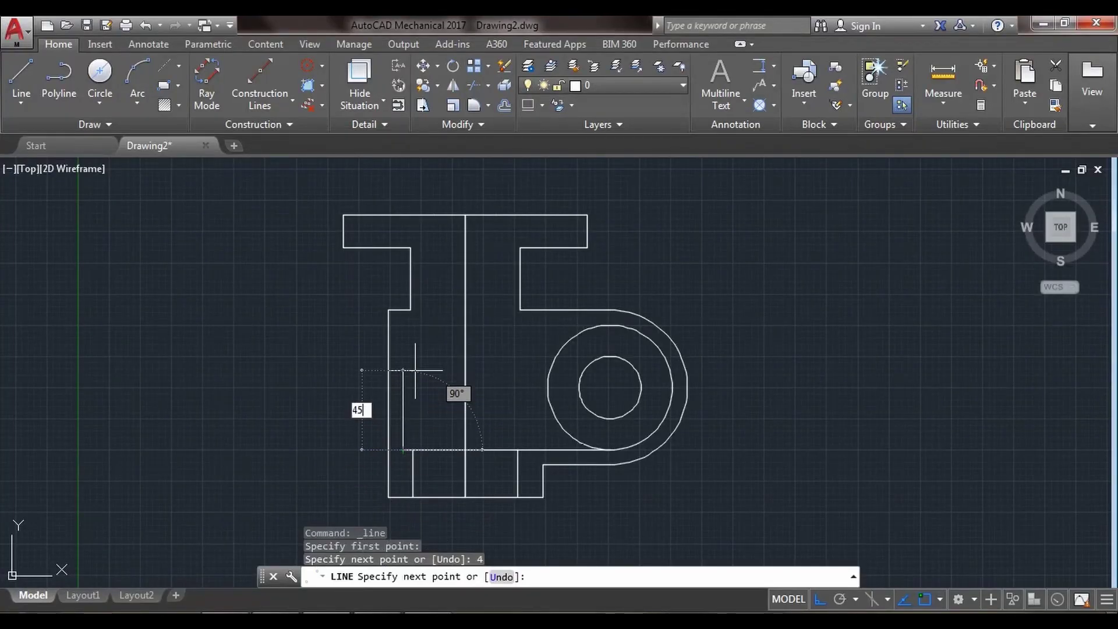
key(BackSpace)
text(2)
key(Return)
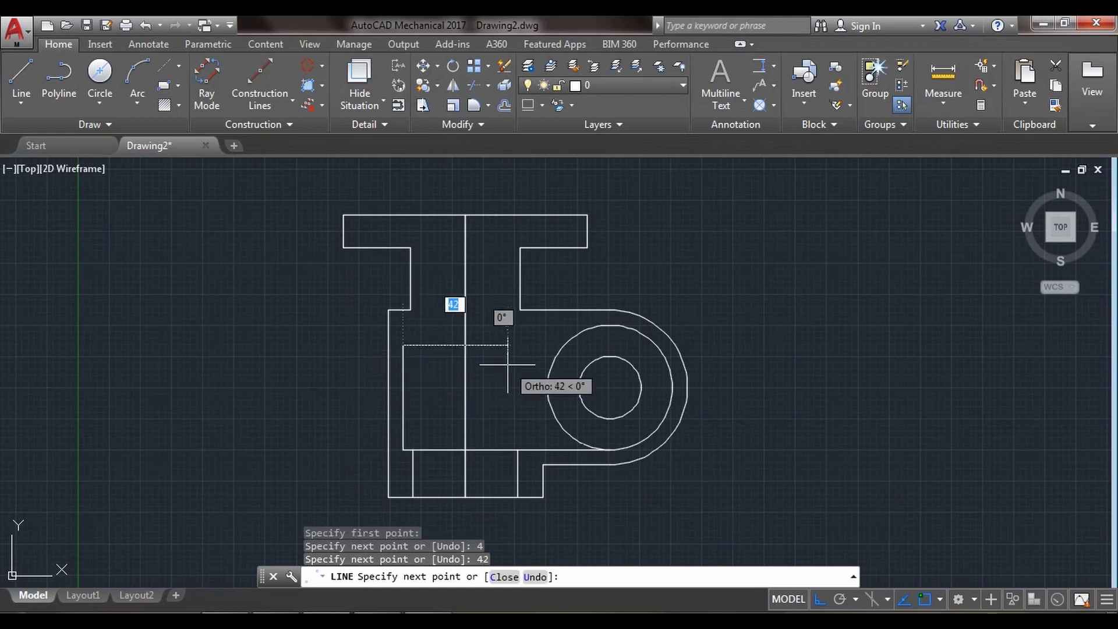
text(50)
key(Return)
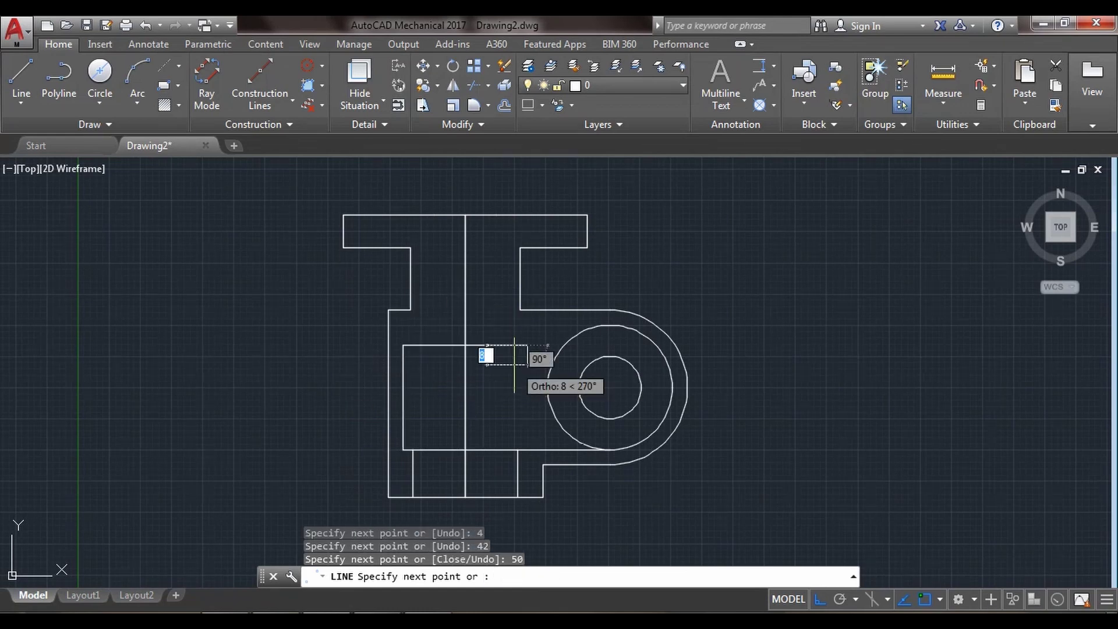
text(42)
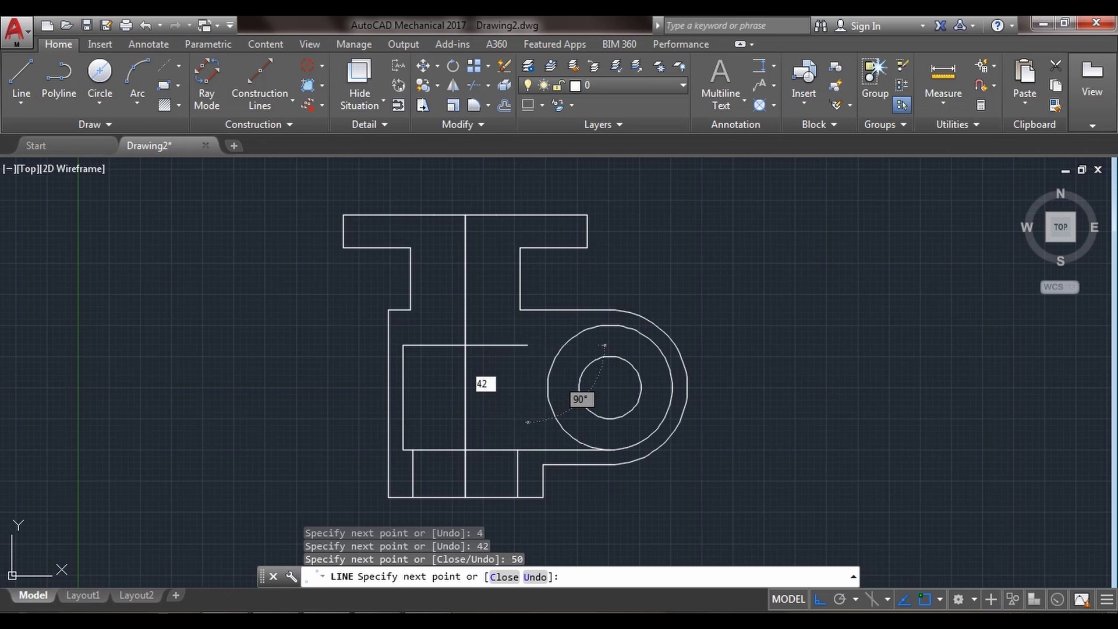
key(Return)
key(Escape)
- Erase the short leftover segment and stretch the long line's left end to the rectangle's side
scroll(412, 454, up, 6)
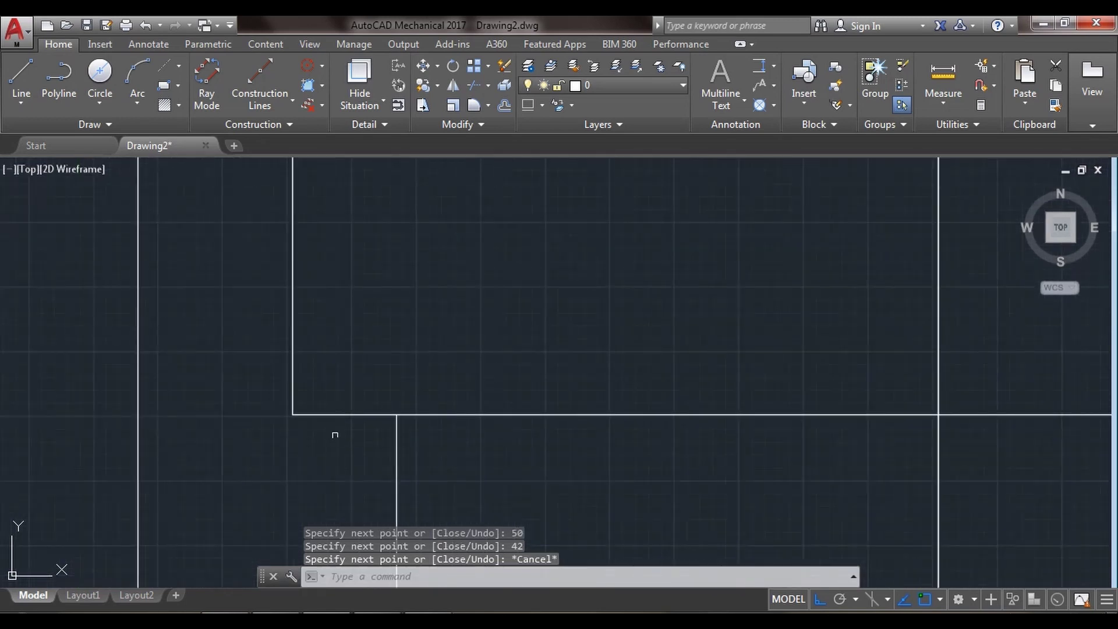
click(350, 414)
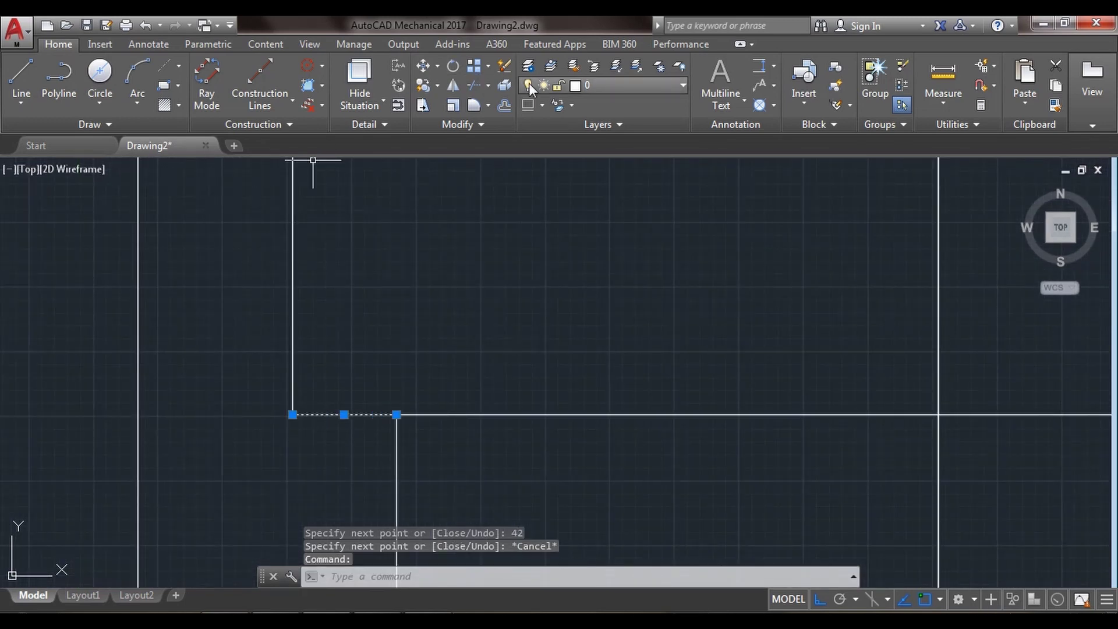
click(505, 65)
click(428, 415)
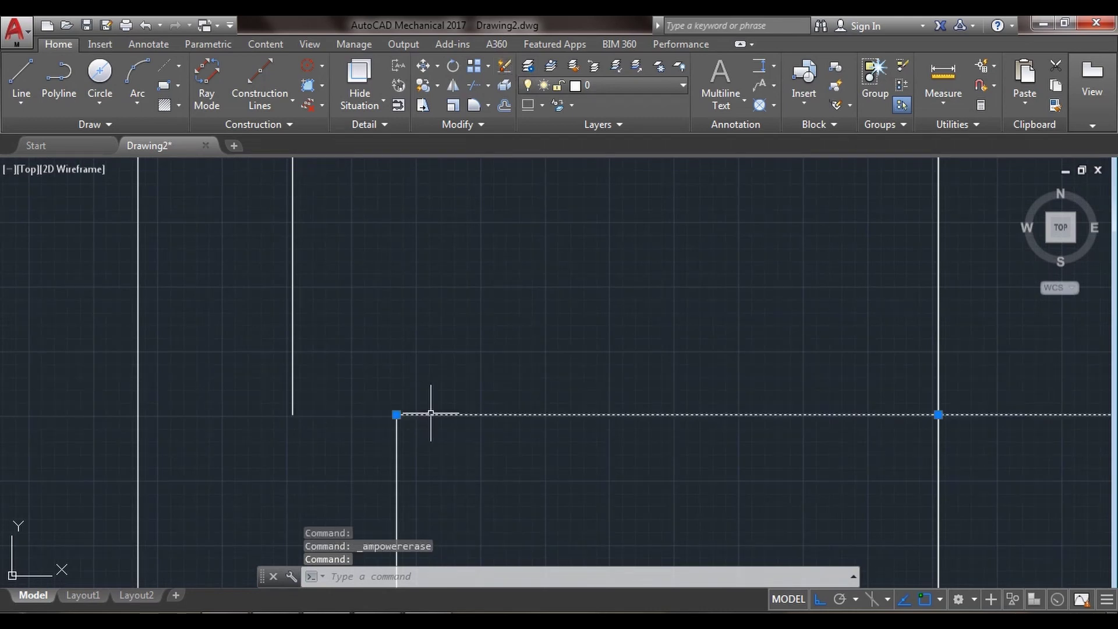
click(396, 414)
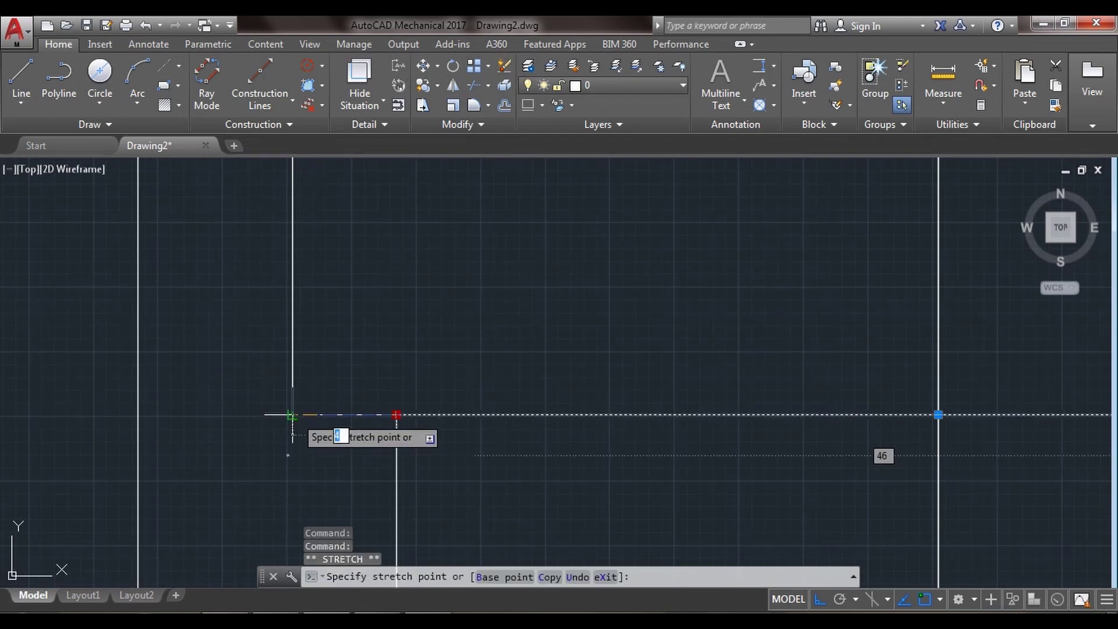
click(293, 415)
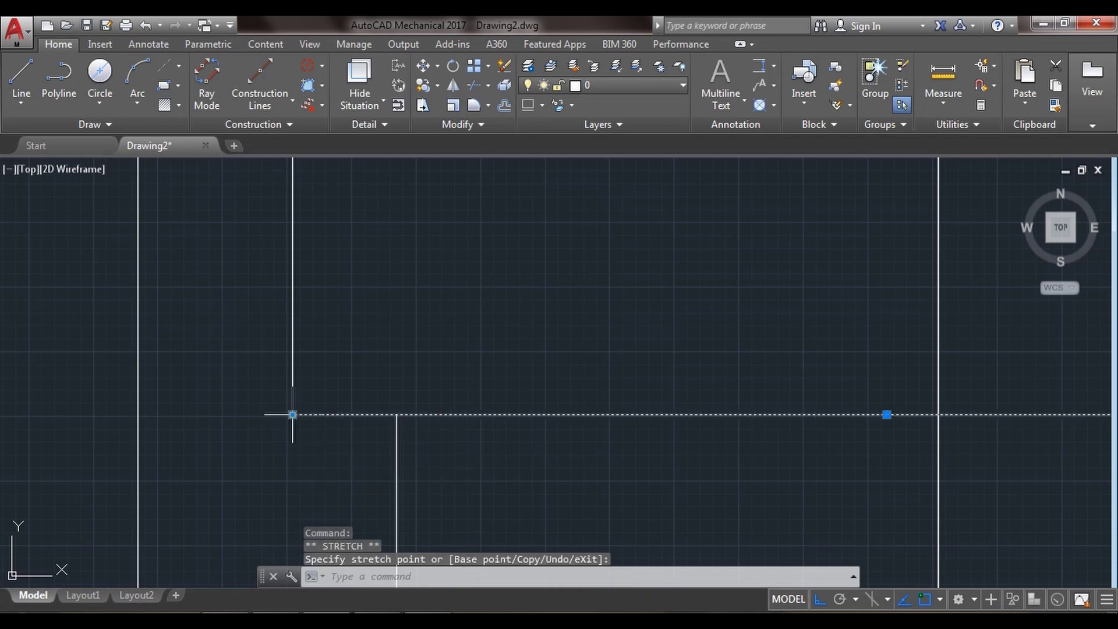
scroll(378, 411, down, 8)
key(Escape)
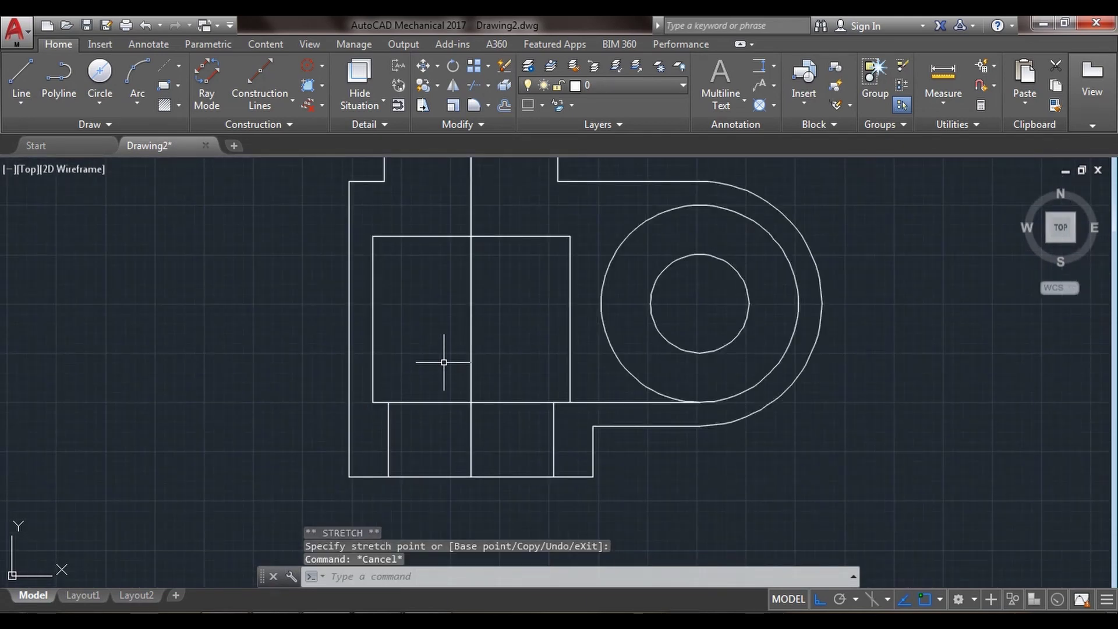
key(alt+Tab)
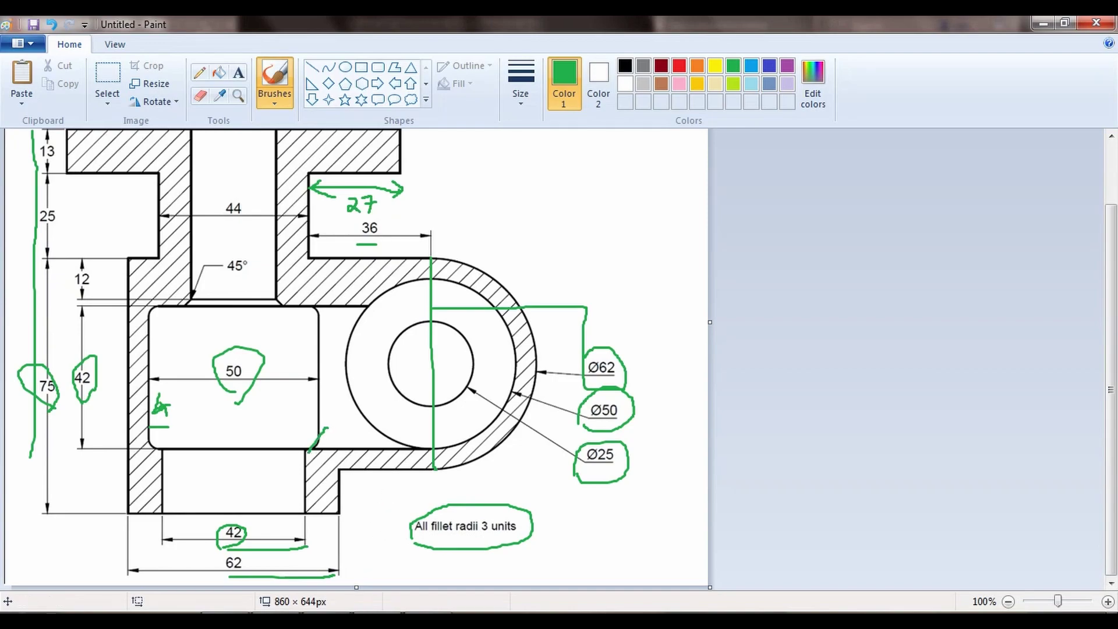
- Note the 'All fillet radii 3 units' requirement on the reference, then return to AutoCAD
key(alt+Tab)
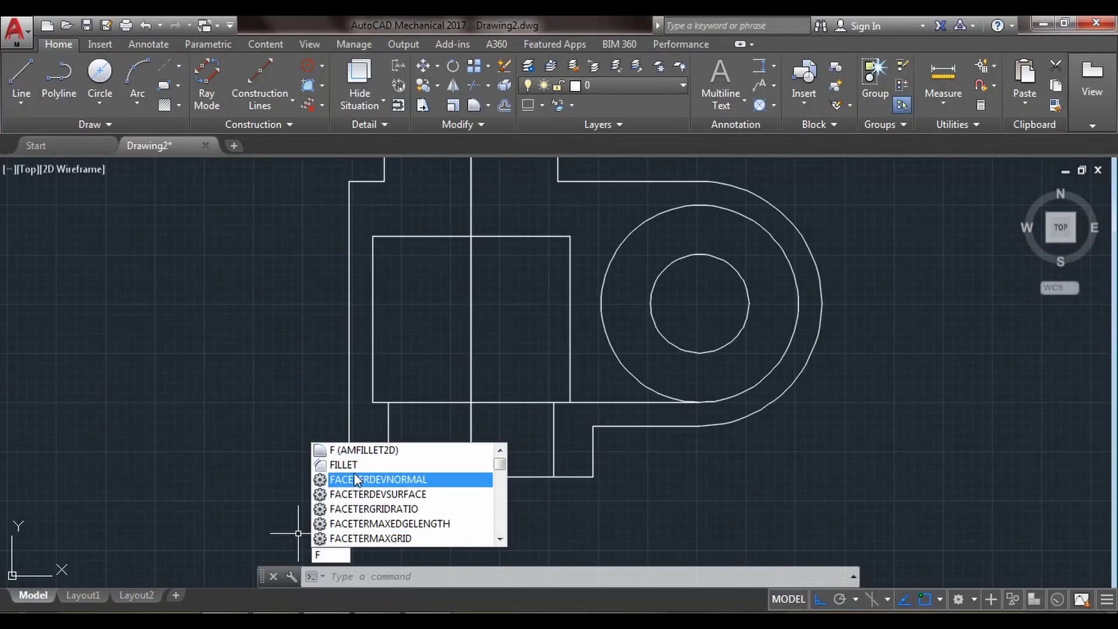
- Fillet the inner rectangle's bottom-right corner with a radius of 3
key(Return)
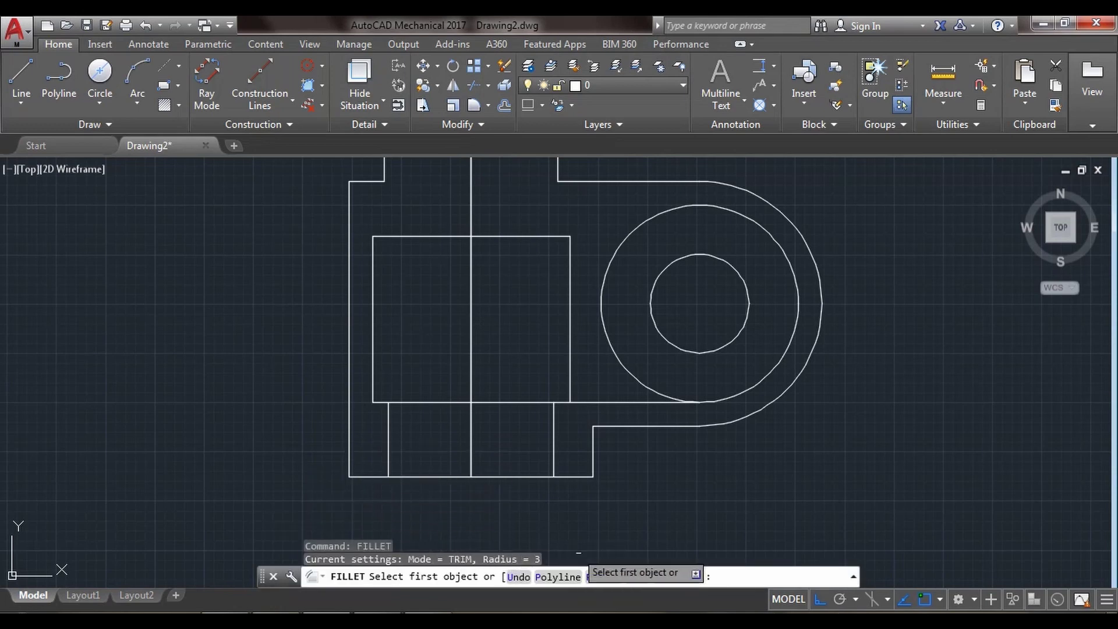
click(597, 583)
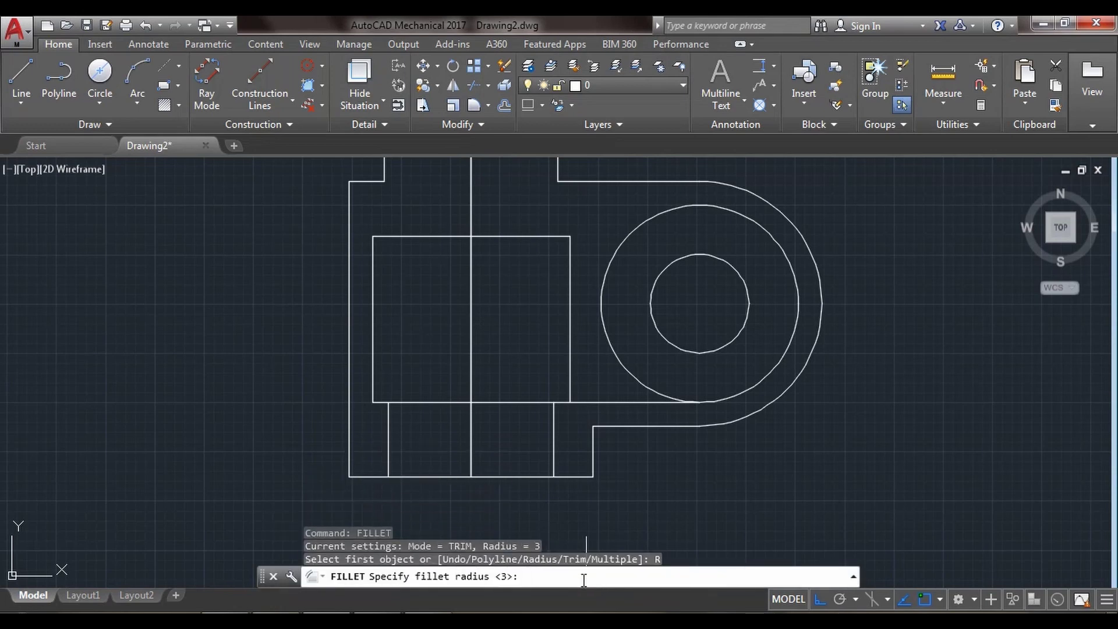
text(3)
key(Return)
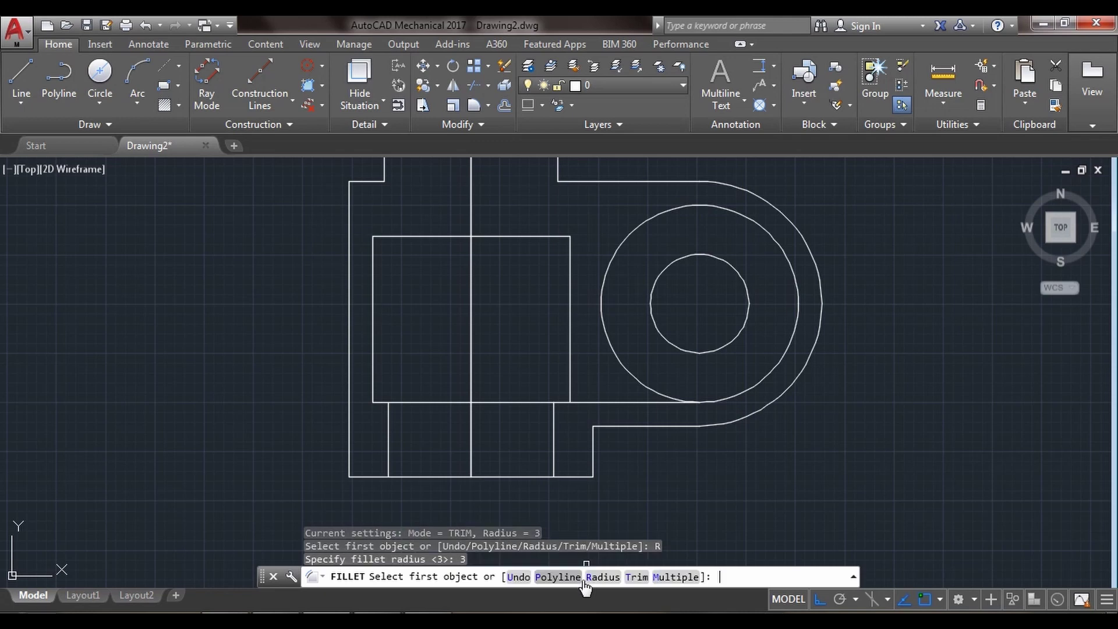
click(518, 404)
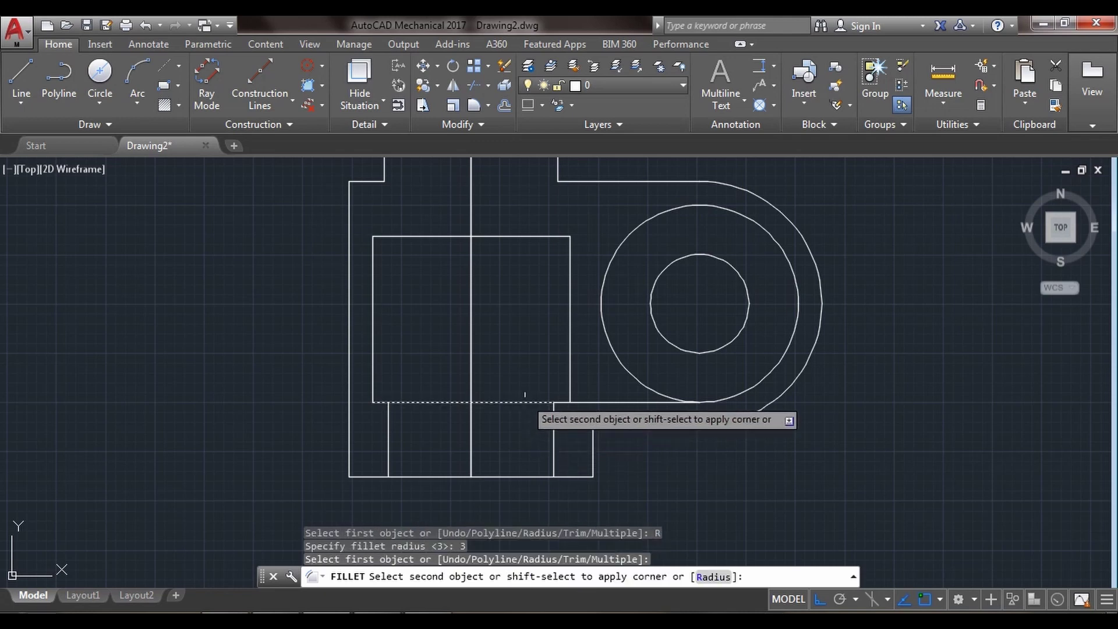
click(569, 357)
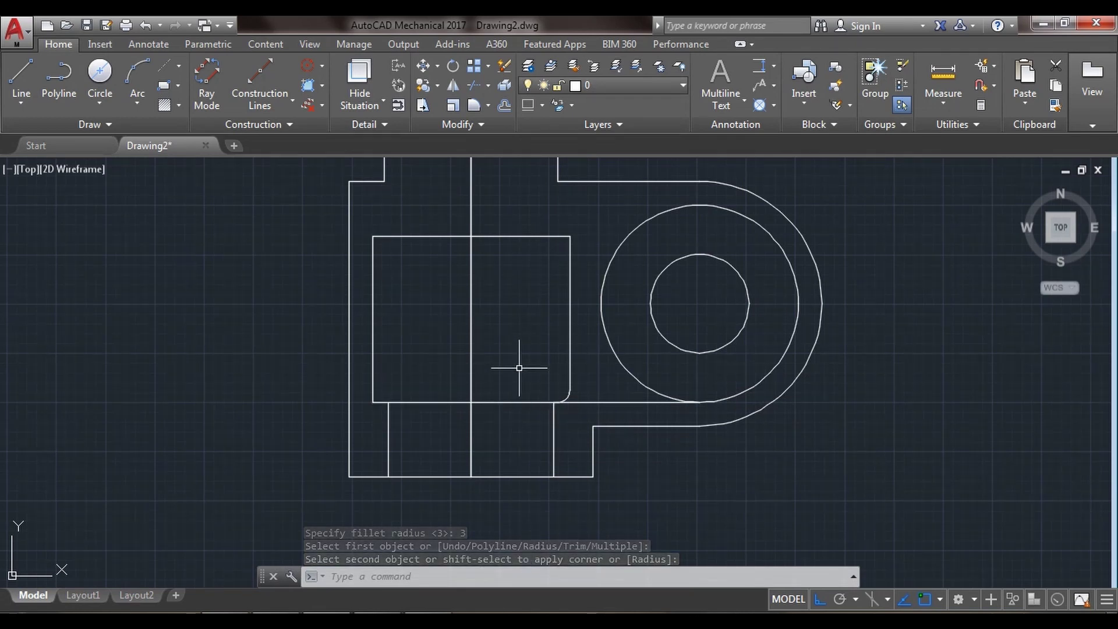
- In Notepad, add the line "press 'enter' to do fillet again with same radius"
key(alt+Tab)
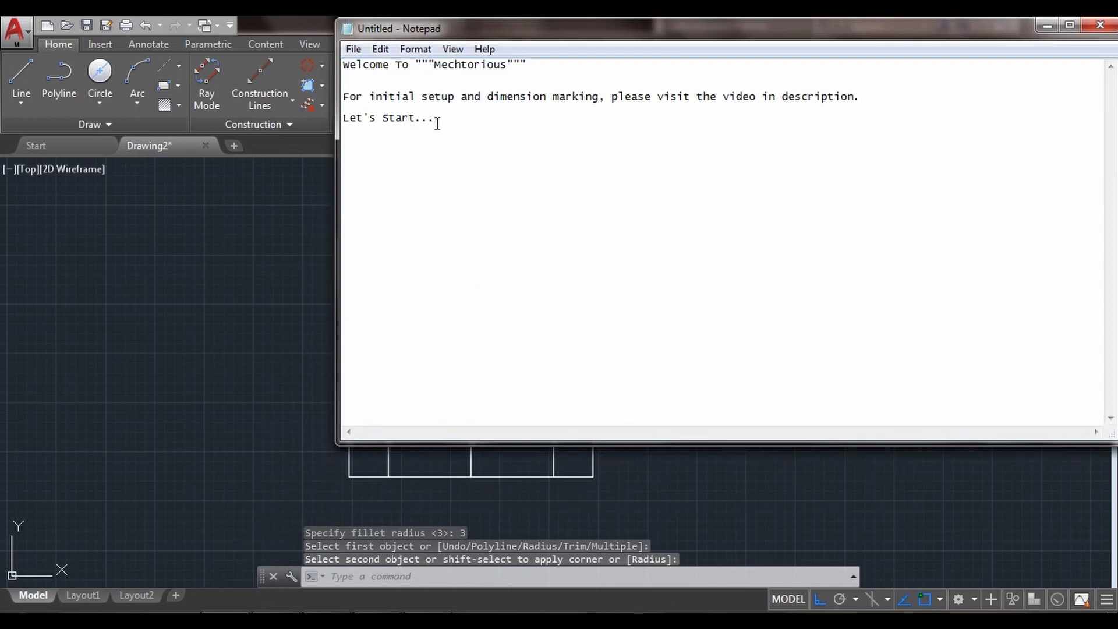
text(pr)
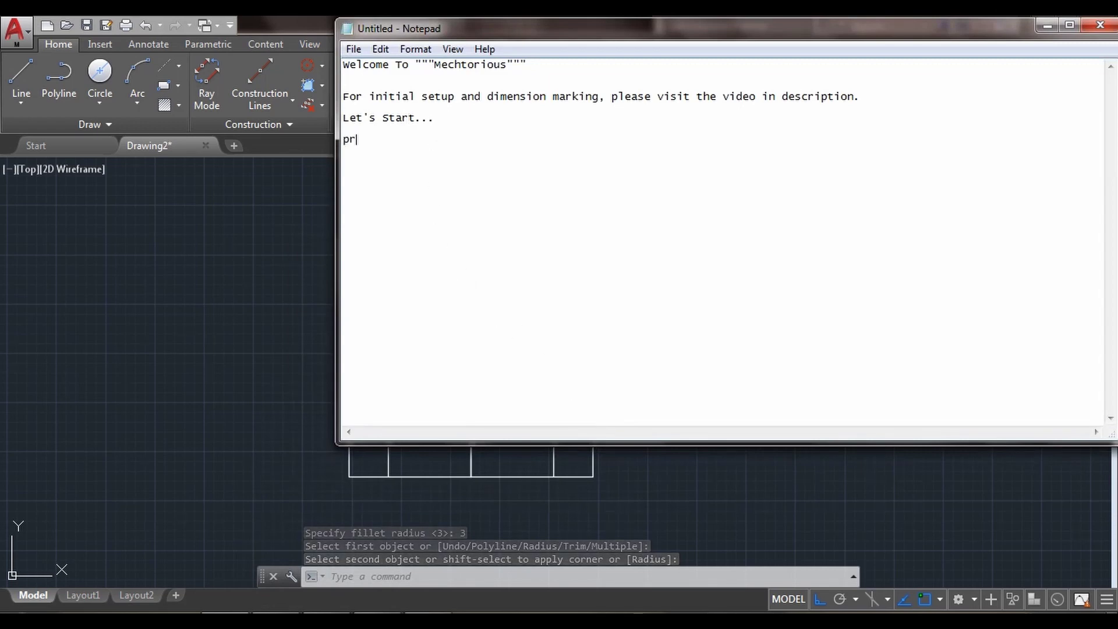
text(ess)
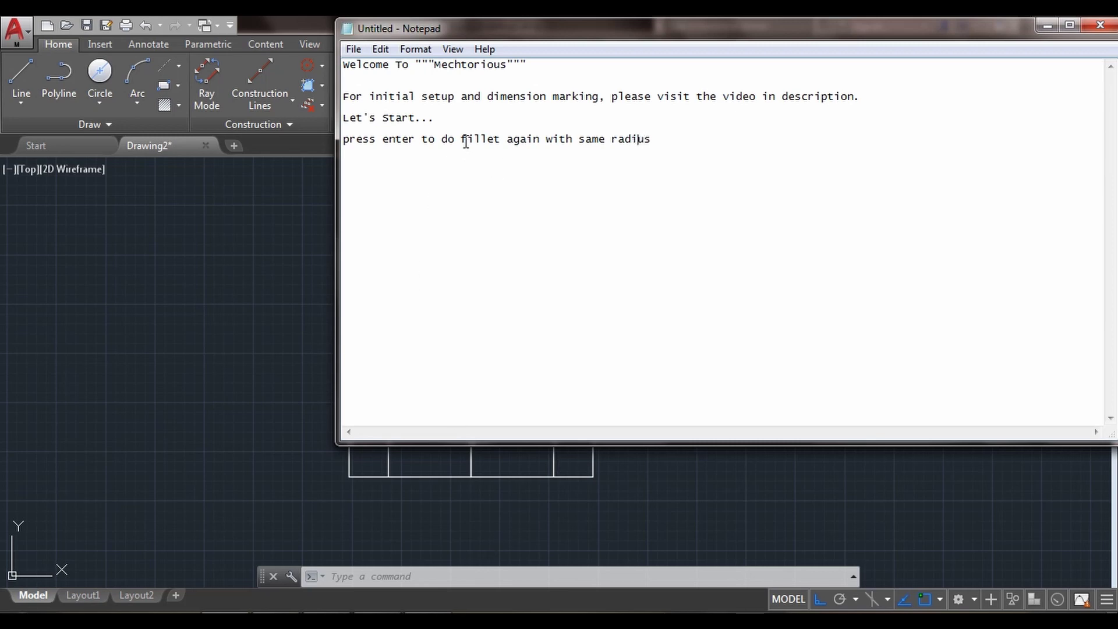
text(')
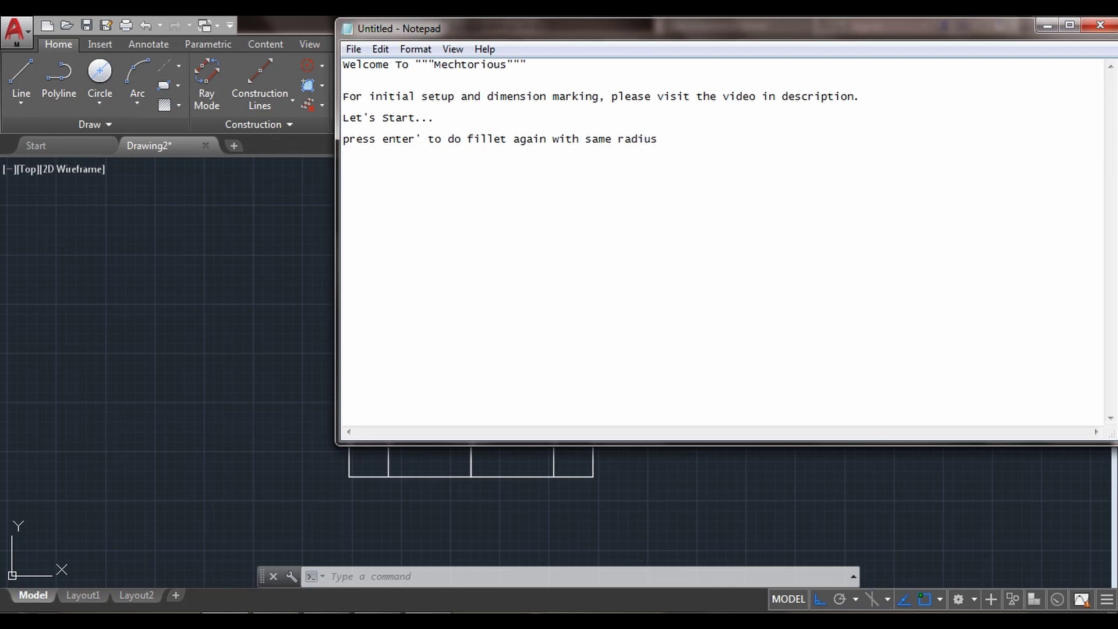
text(')
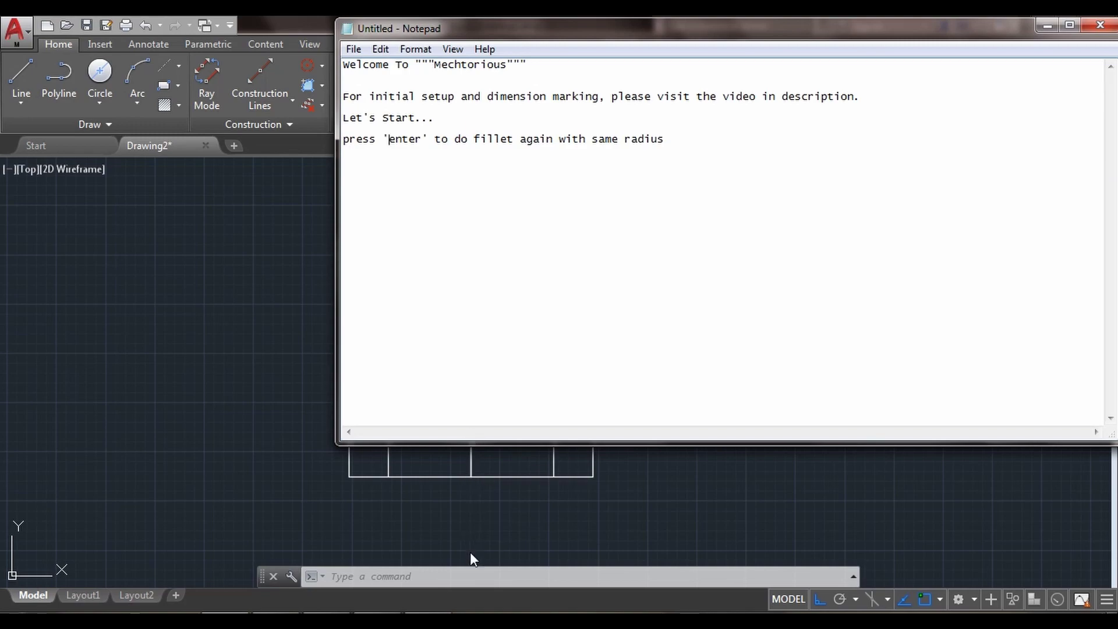
- Hide Notepad and fillet the rectangle's top-right corner with the same 3 radius
click(1047, 25)
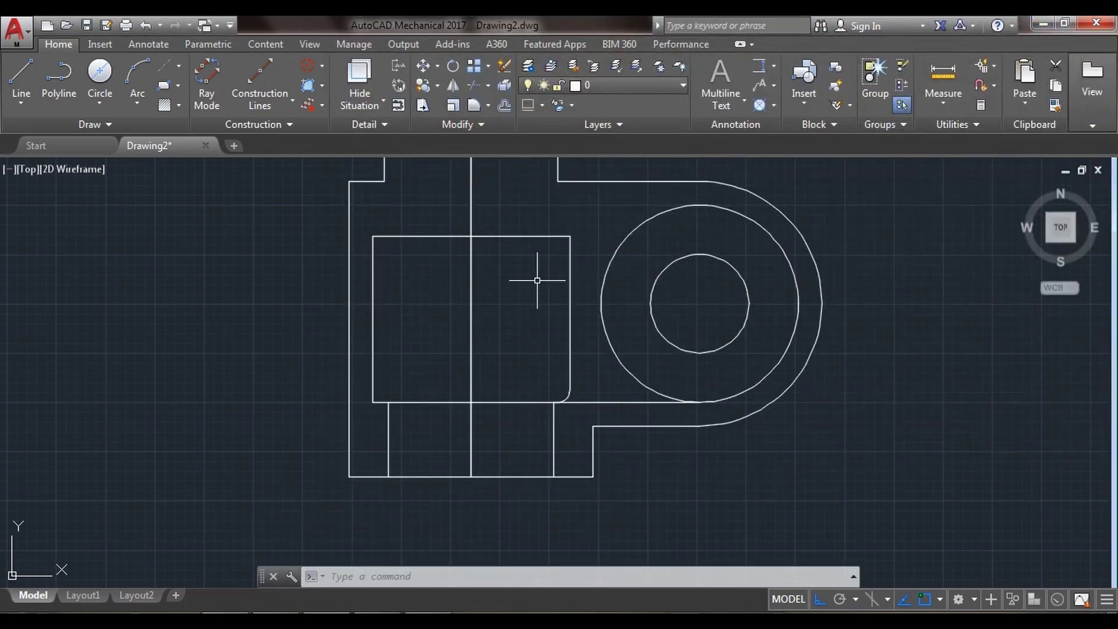
text(f)
key(Return)
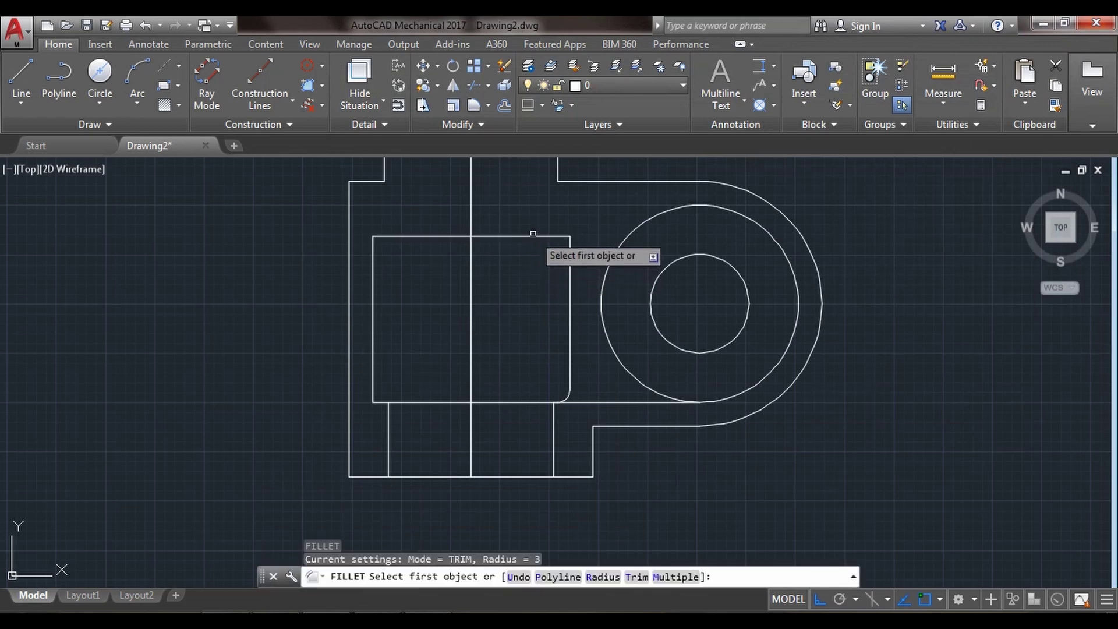
click(542, 237)
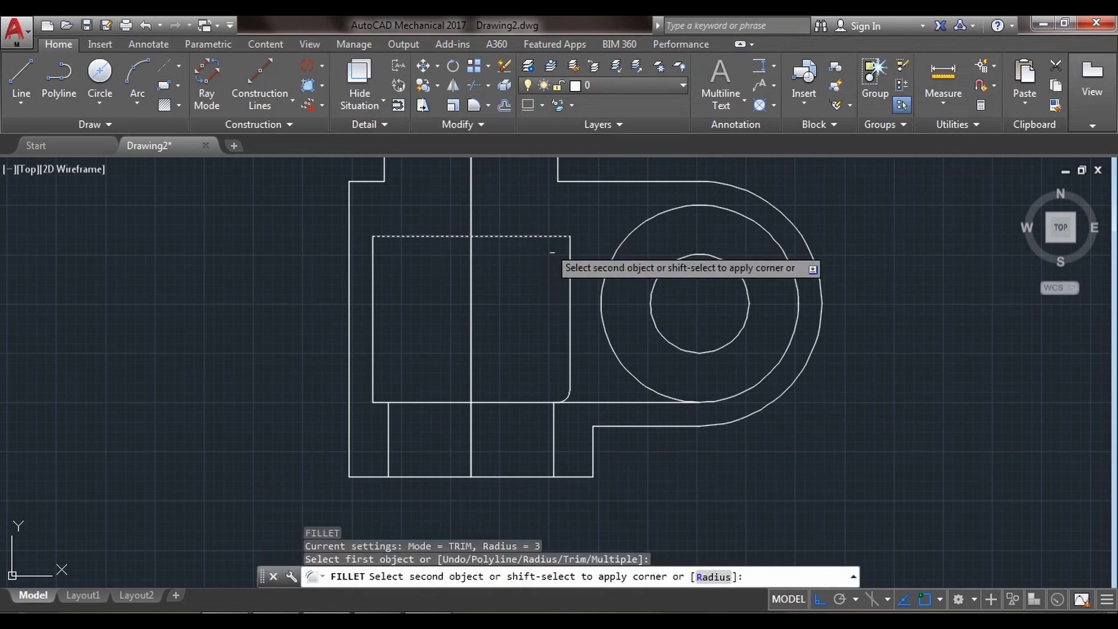
click(571, 277)
- Fillet the top-left and bottom-left corners with radius 3, then exit the fillet command
key(Return)
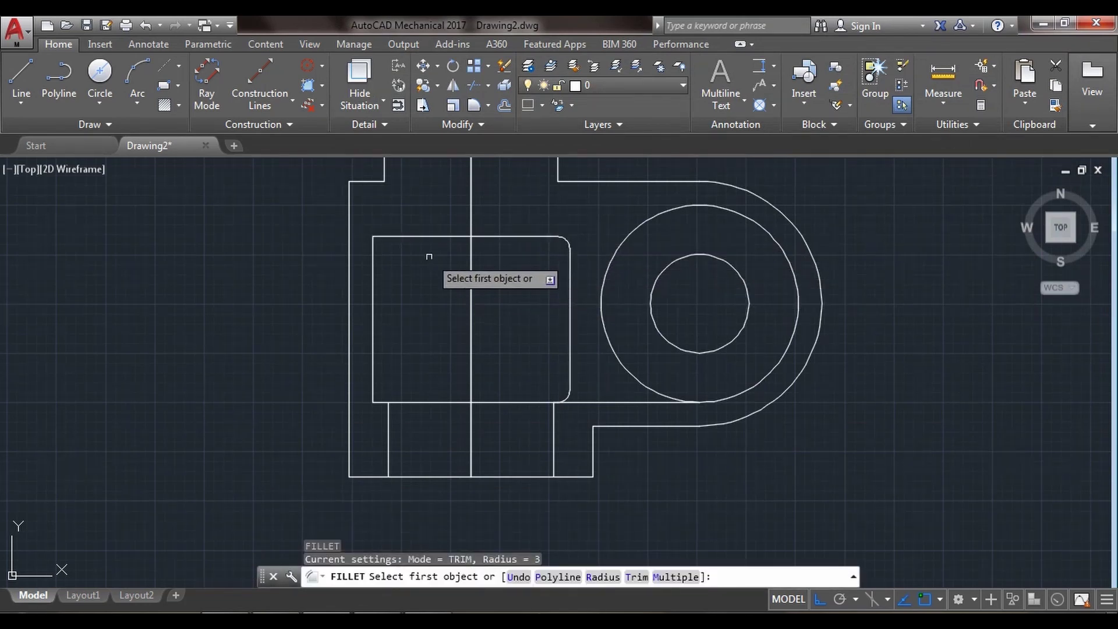
click(423, 237)
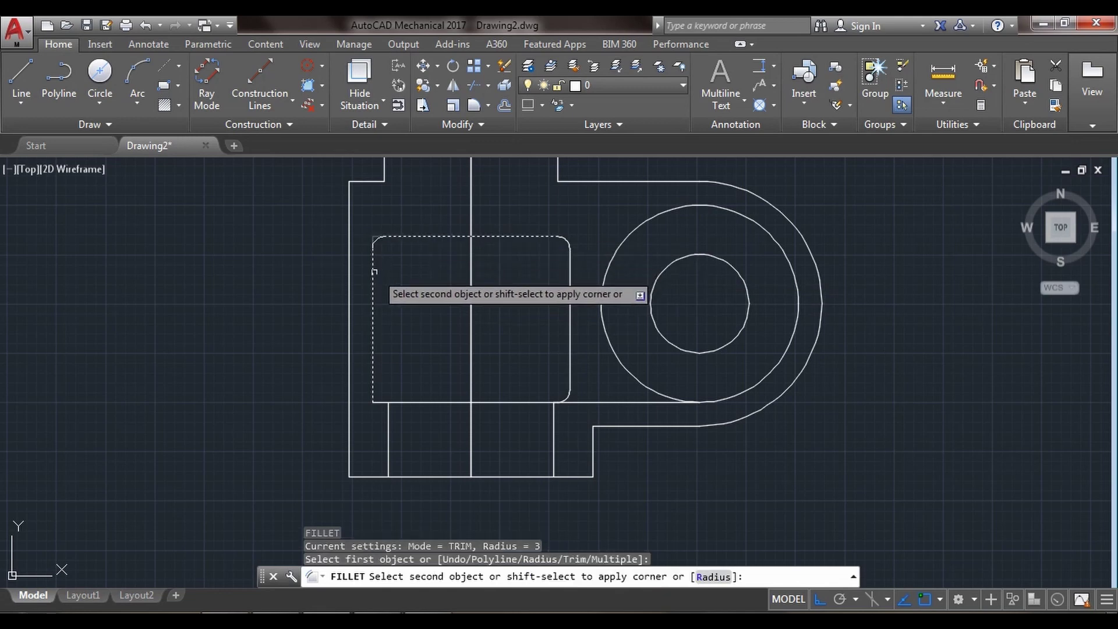
click(374, 271)
key(Return)
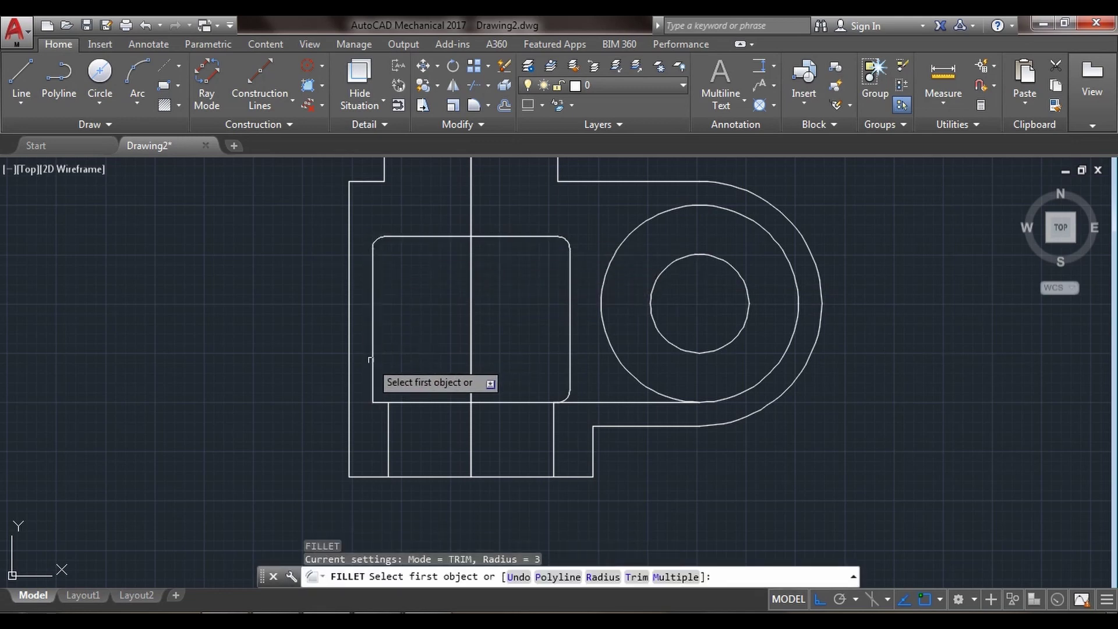
click(372, 360)
click(404, 401)
key(Return)
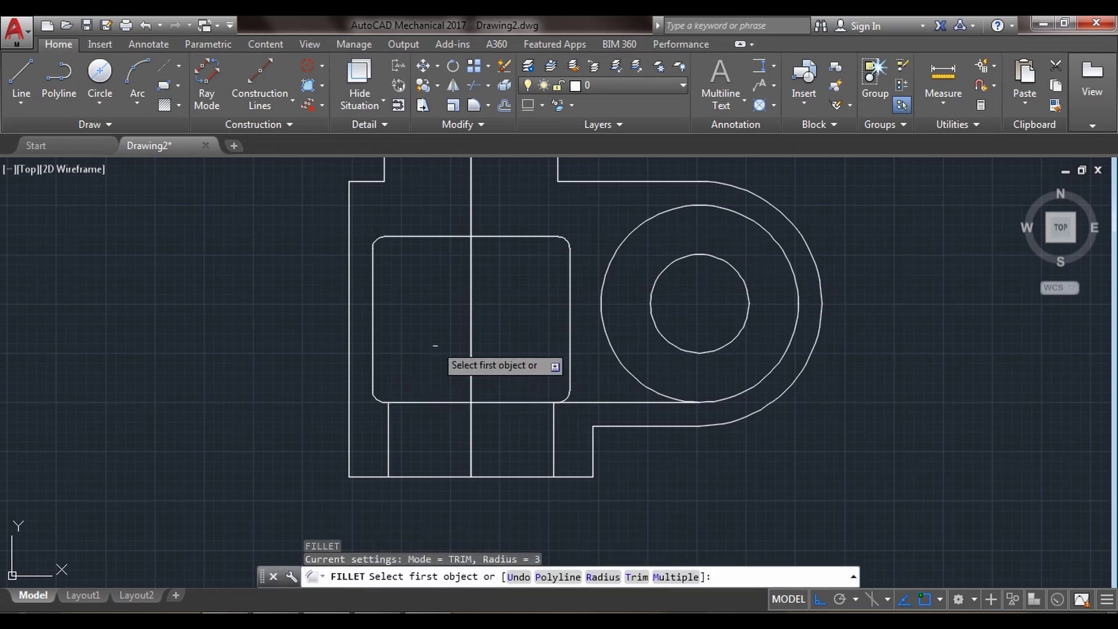
key(Escape)
scroll(444, 327, up, 3)
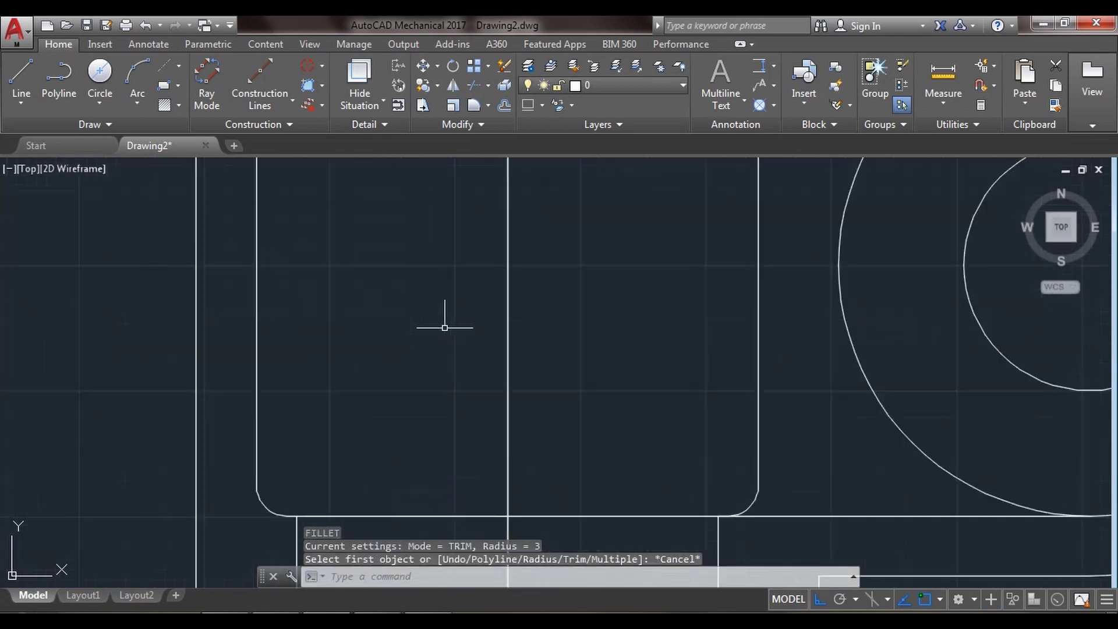
scroll(444, 327, down, 6)
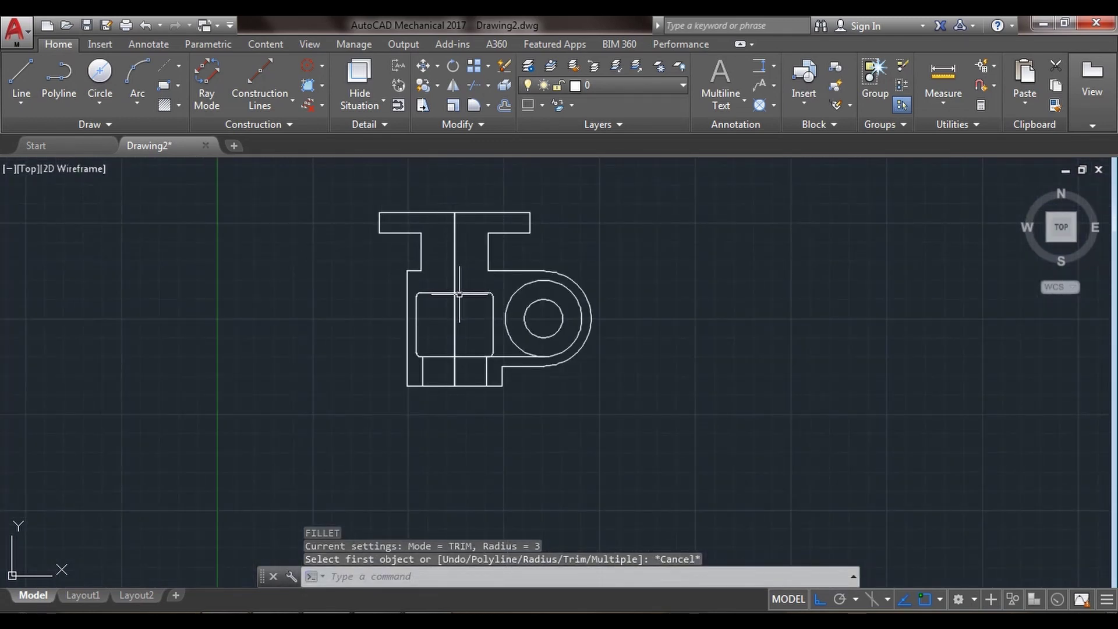
- Draw a vertical line down from the part's top edge, 13 then 25 units
click(32, 73)
scroll(461, 240, up, 2)
scroll(468, 234, up, 2)
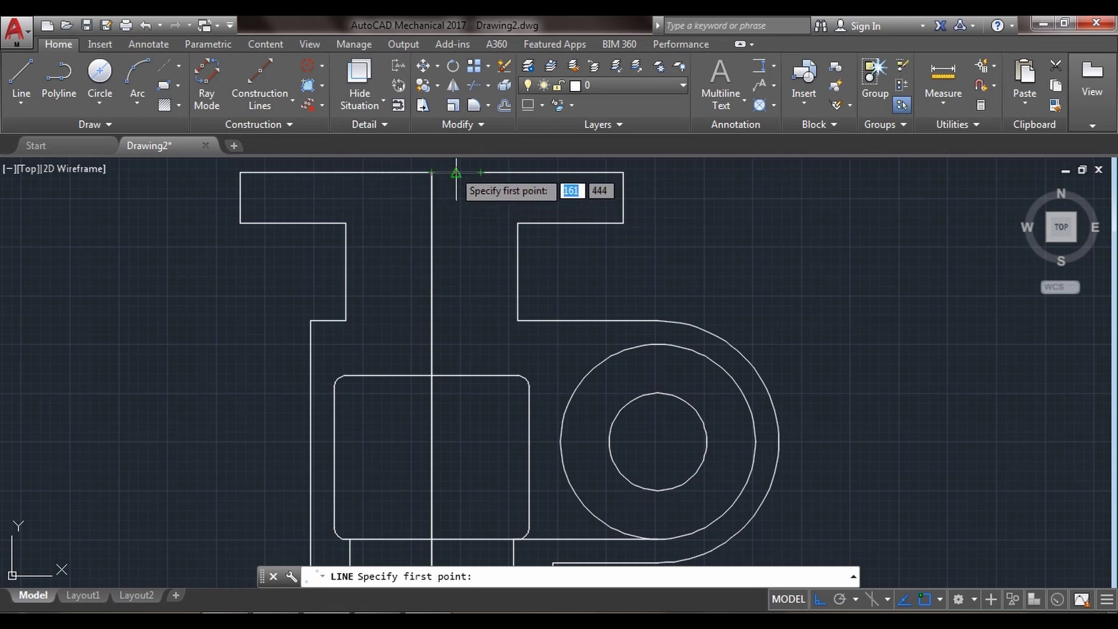
click(481, 173)
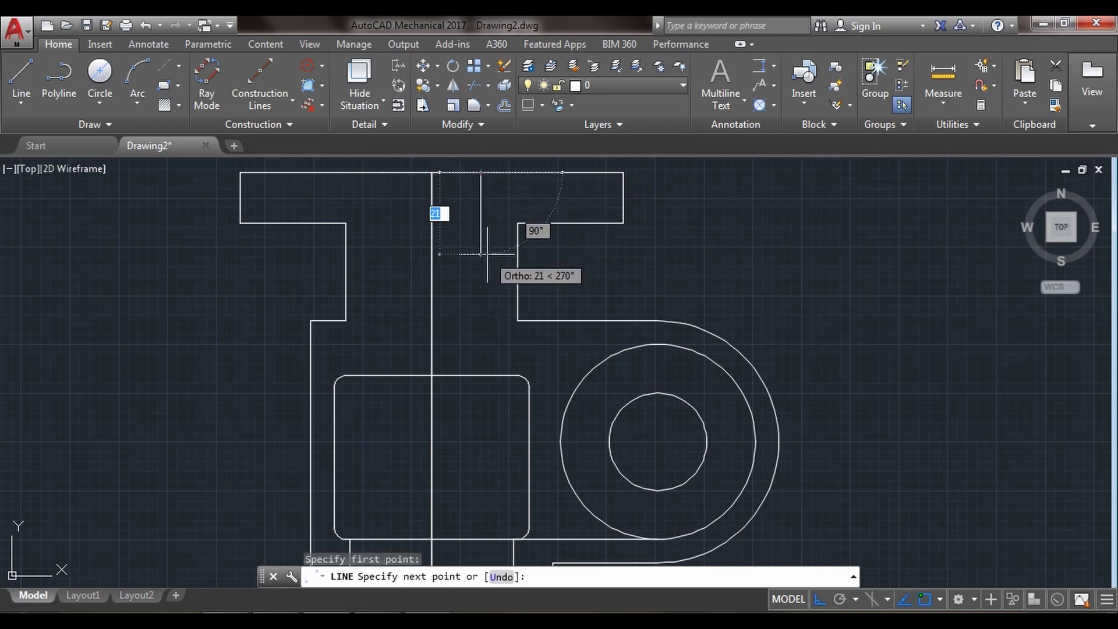
text(13)
key(Return)
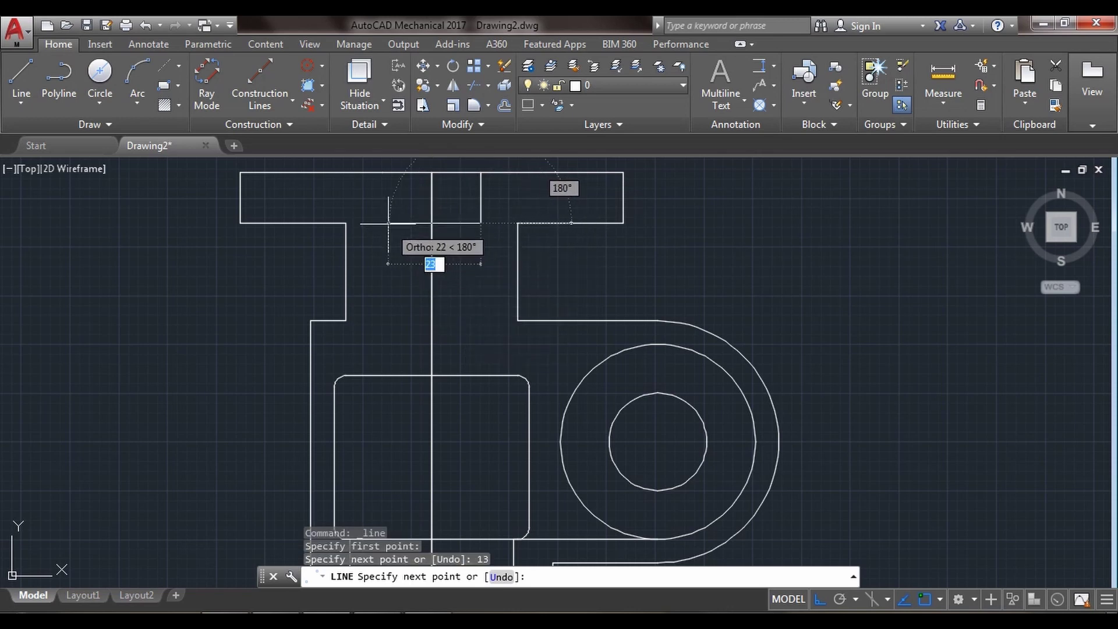
text(25)
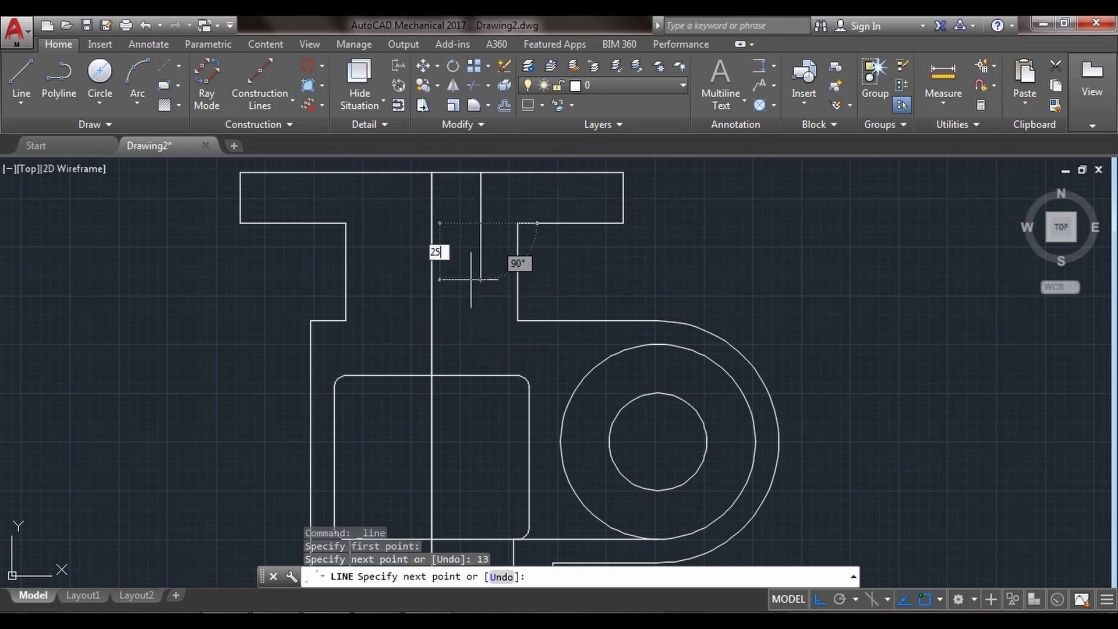
key(Return)
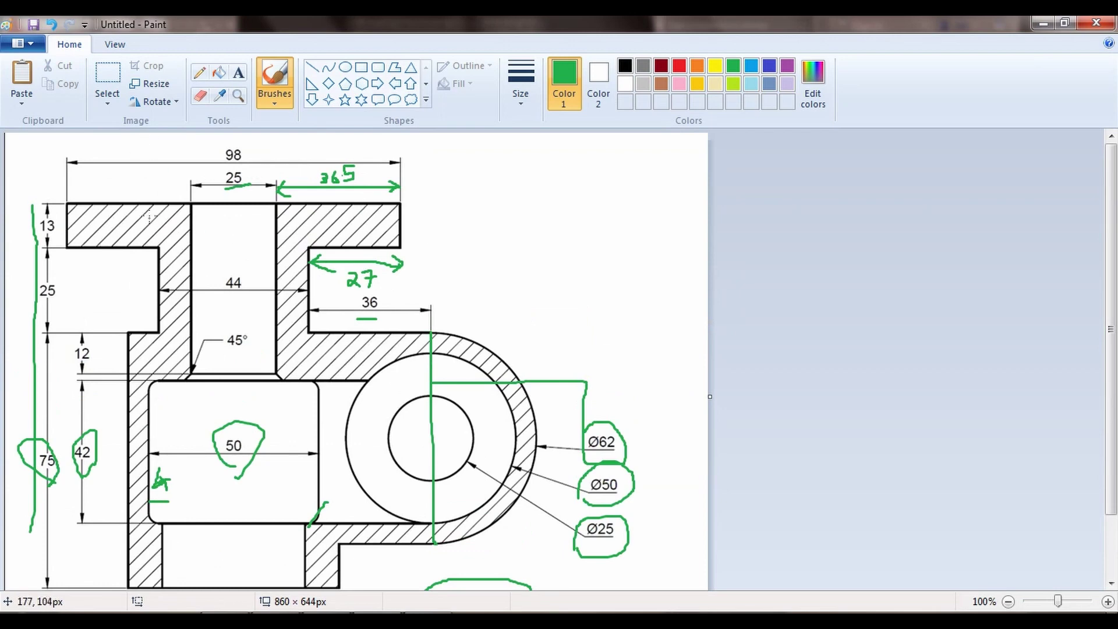
- Mark the left flange wall with a green vertical stroke on the Paint sketch
mouse_move(144, 205)
mouse_down()
mouse_move(140, 249)
mouse_move(169, 308)
mouse_move(140, 363)
mouse_up()
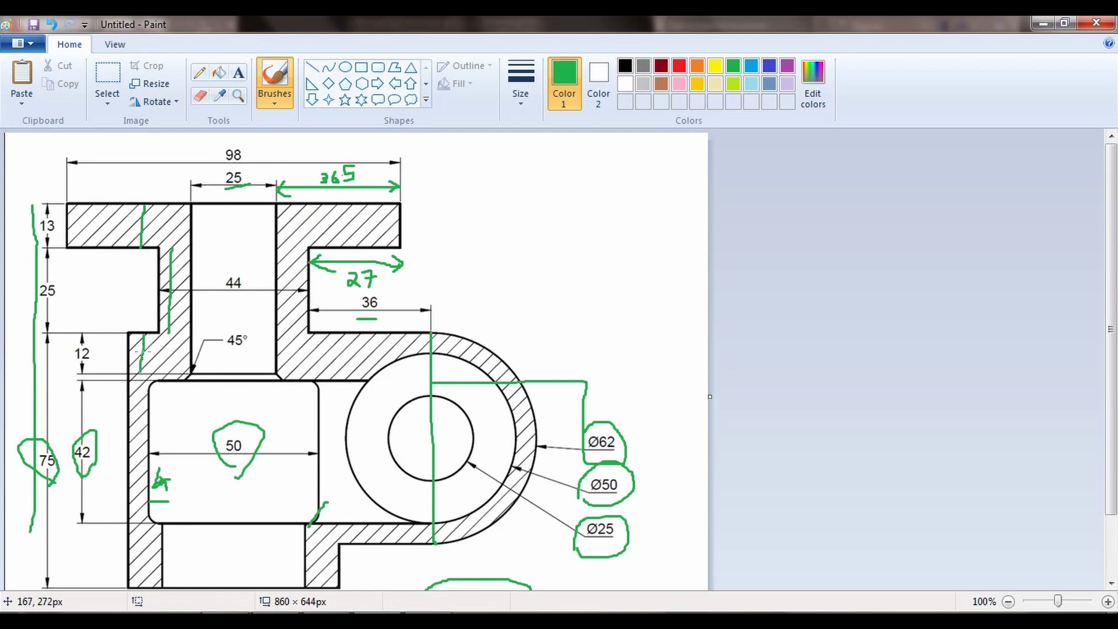
key(alt+Tab)
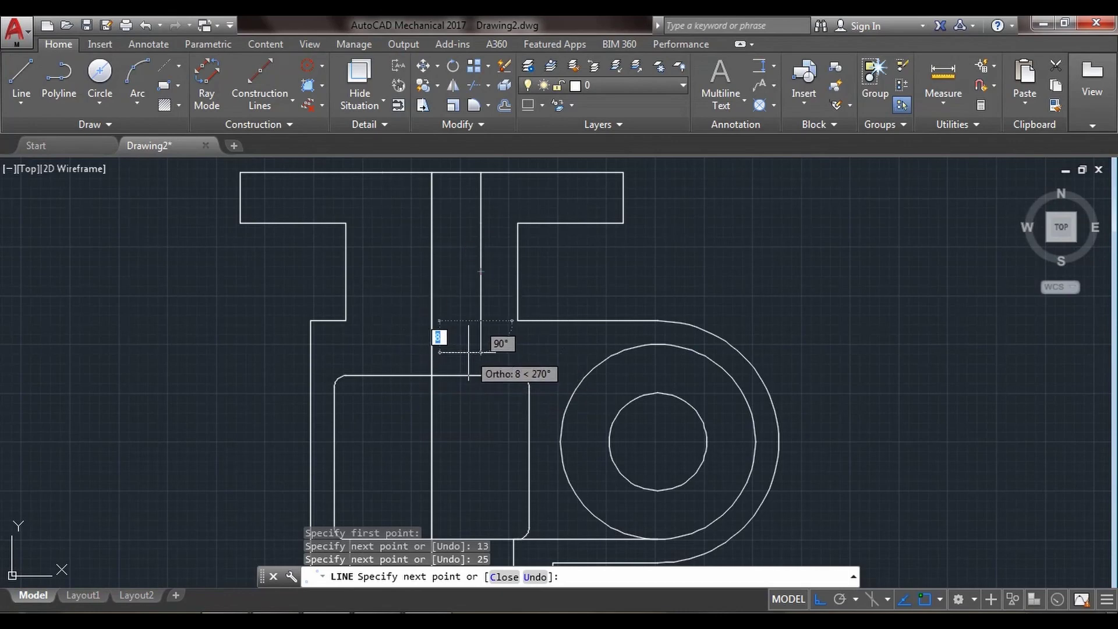
- Extend the vertical line by a final 12-unit segment and end it
text(12)
key(Return)
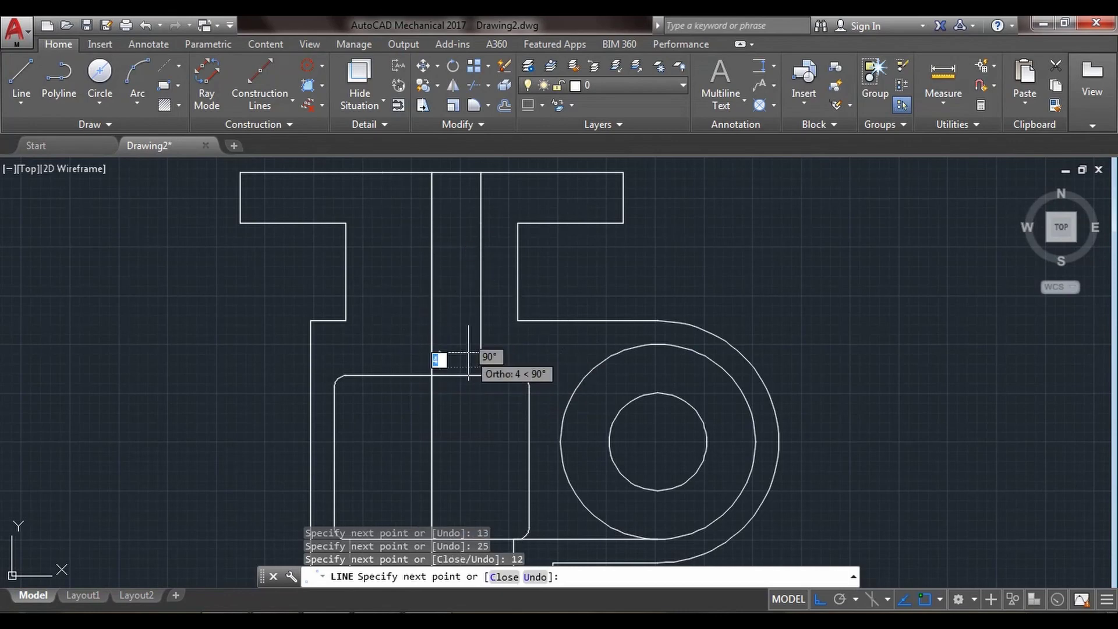
key(Escape)
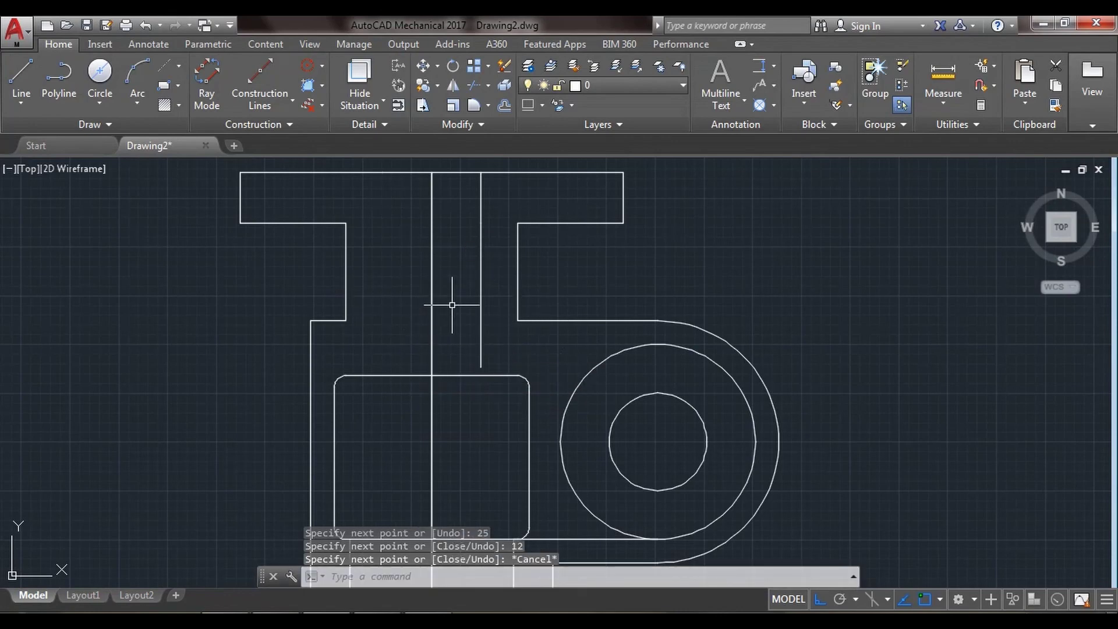
- With Ortho off, start a new angled line at the vertical line's lower end
scroll(475, 425, up, 2)
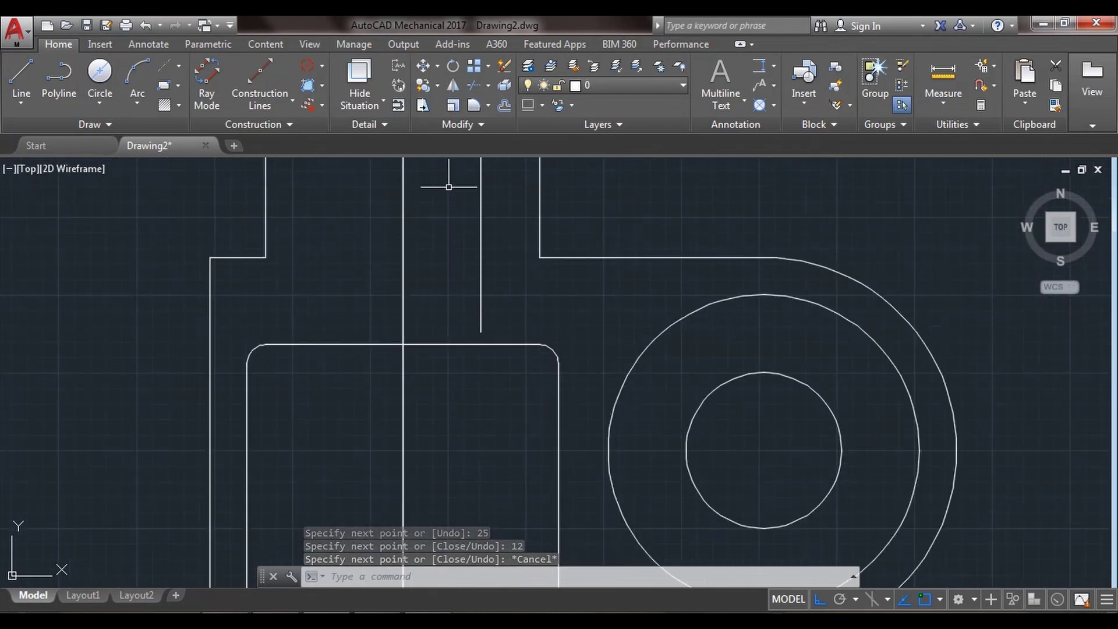
click(15, 72)
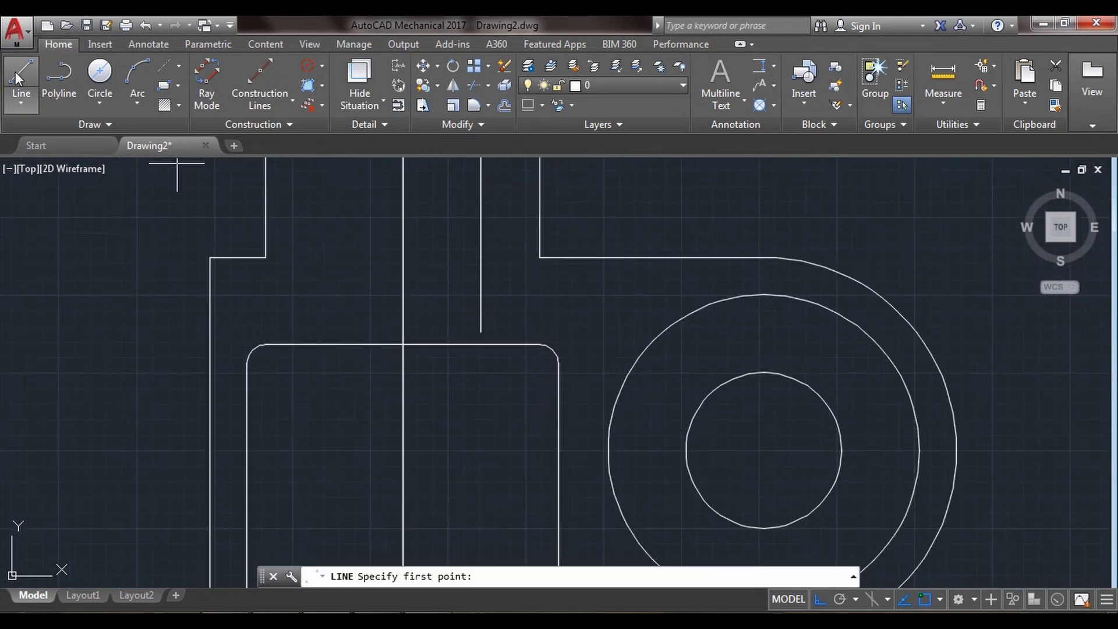
click(820, 599)
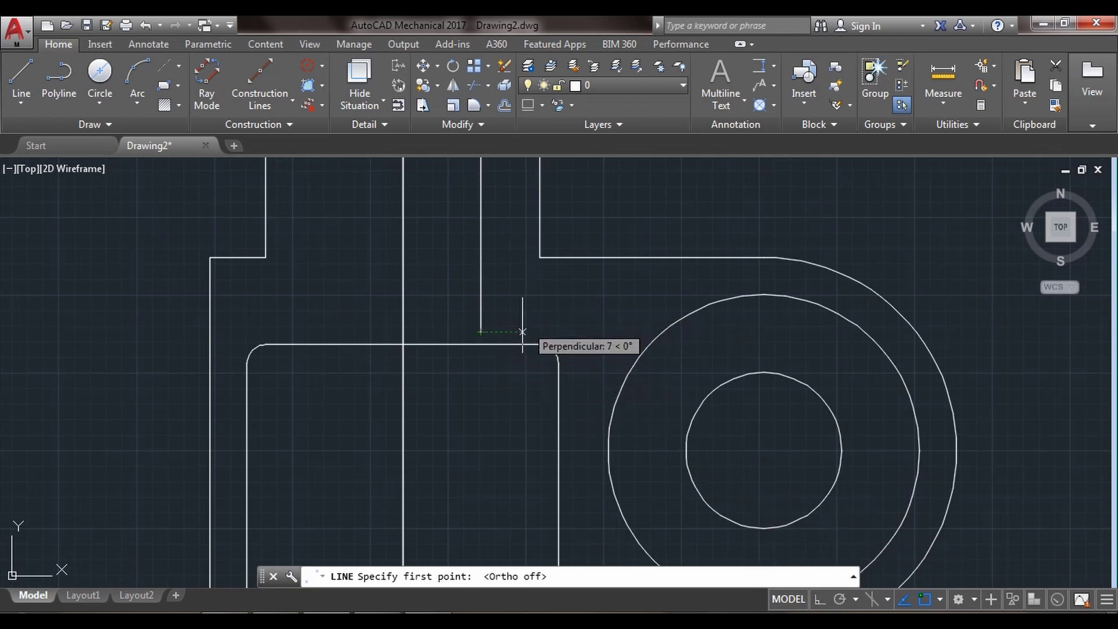
click(481, 328)
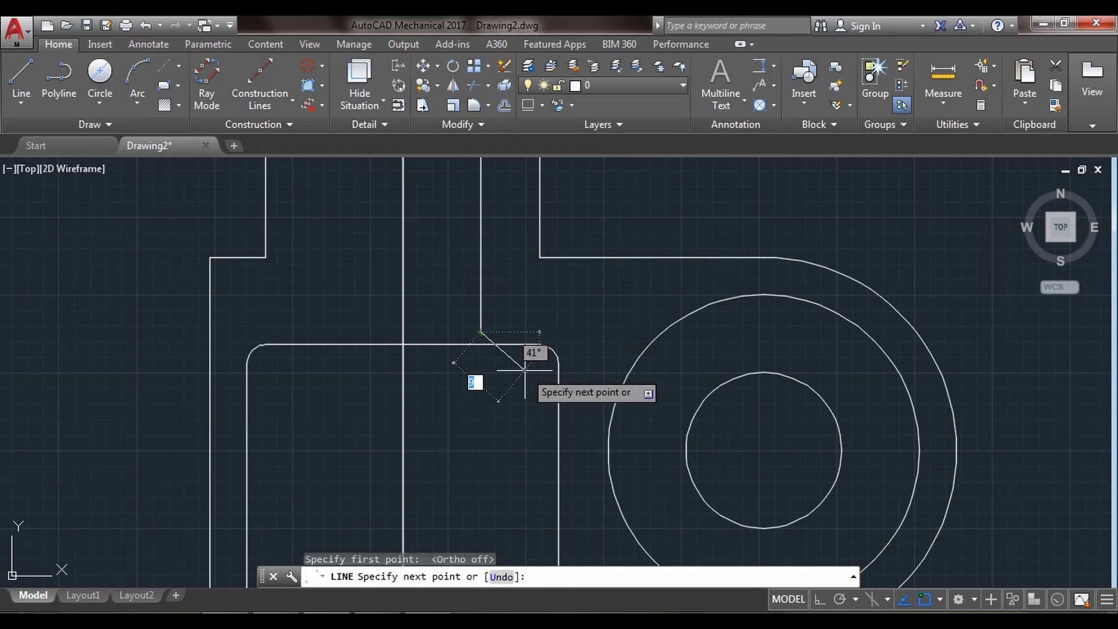
key(Tab)
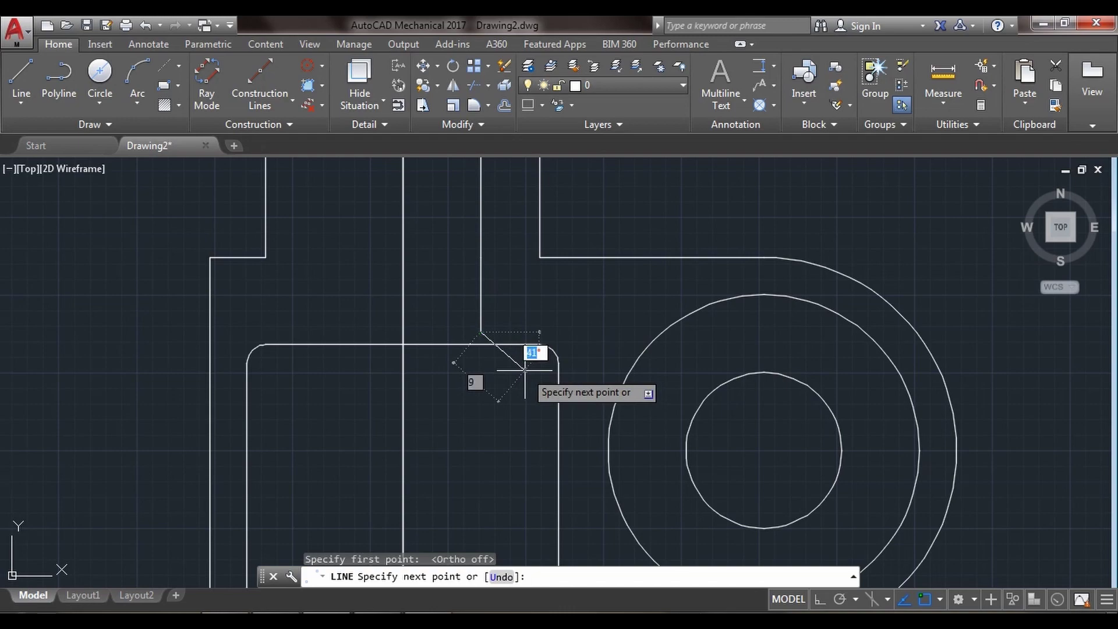
key(alt+Tab)
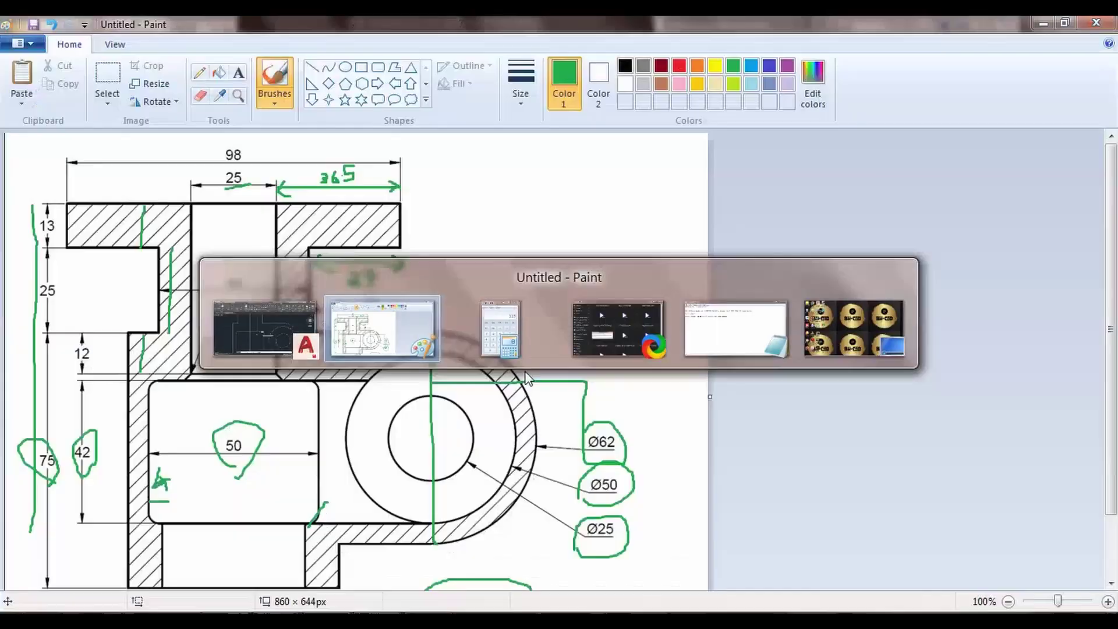
- Bring the Notepad notes window to the front
key(alt+Tab)
key(Tab)
key(Tab)
key(Tab)
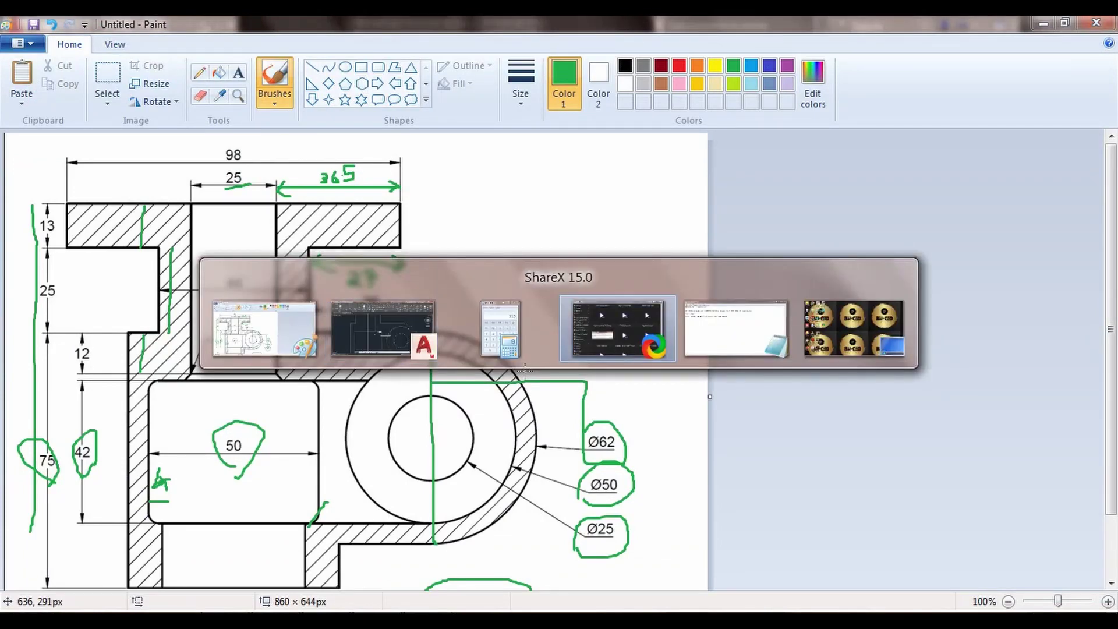
key(Tab)
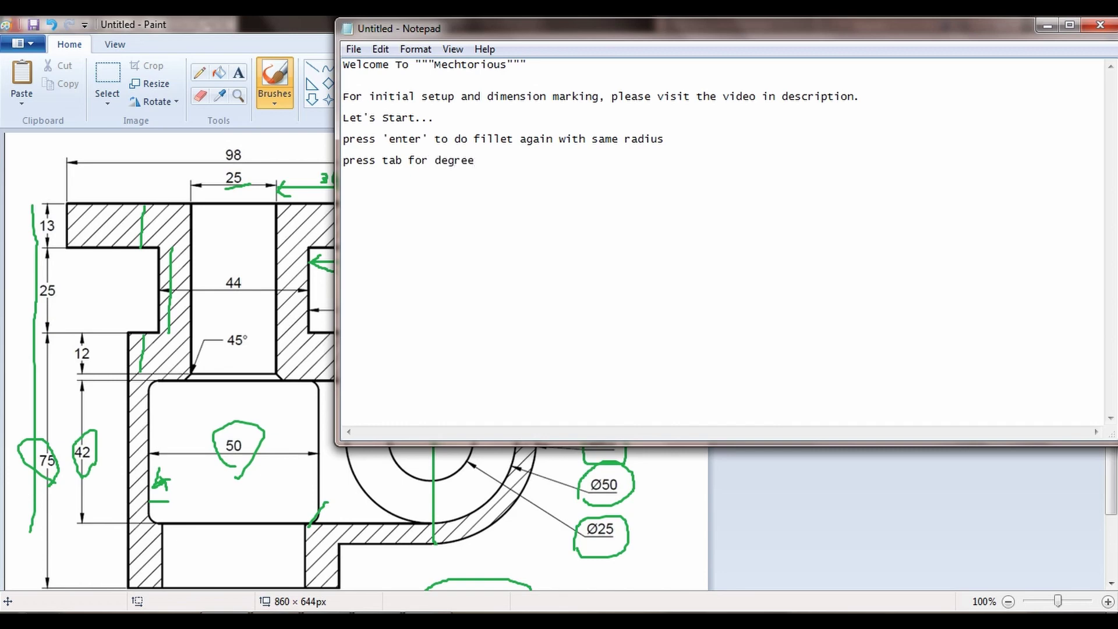
- Minimise Notepad to get back to the angled line in AutoCAD
click(1047, 26)
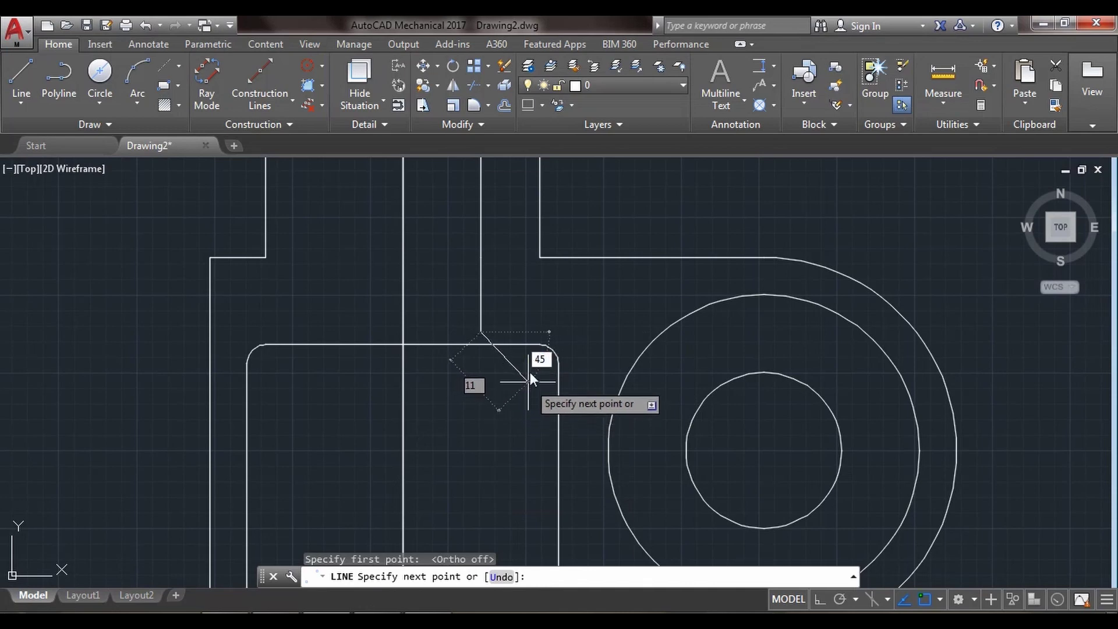
- Finish the 45° diagonal and snap its endpoint onto the vertical line's end
click(530, 383)
key(Escape)
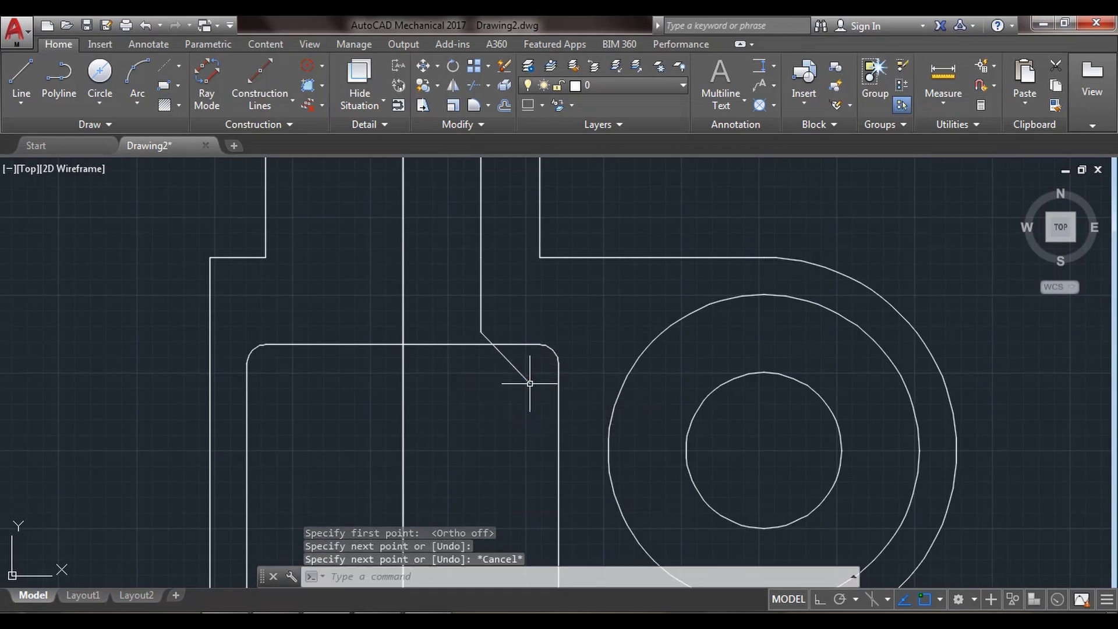
click(505, 360)
mouse_move(530, 383)
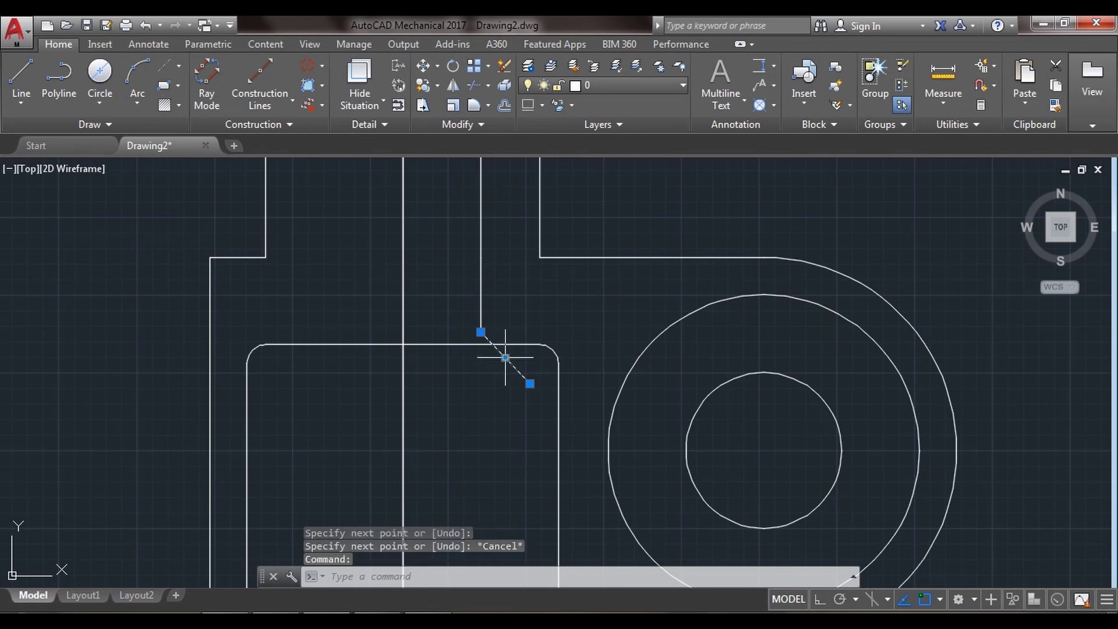
click(530, 383)
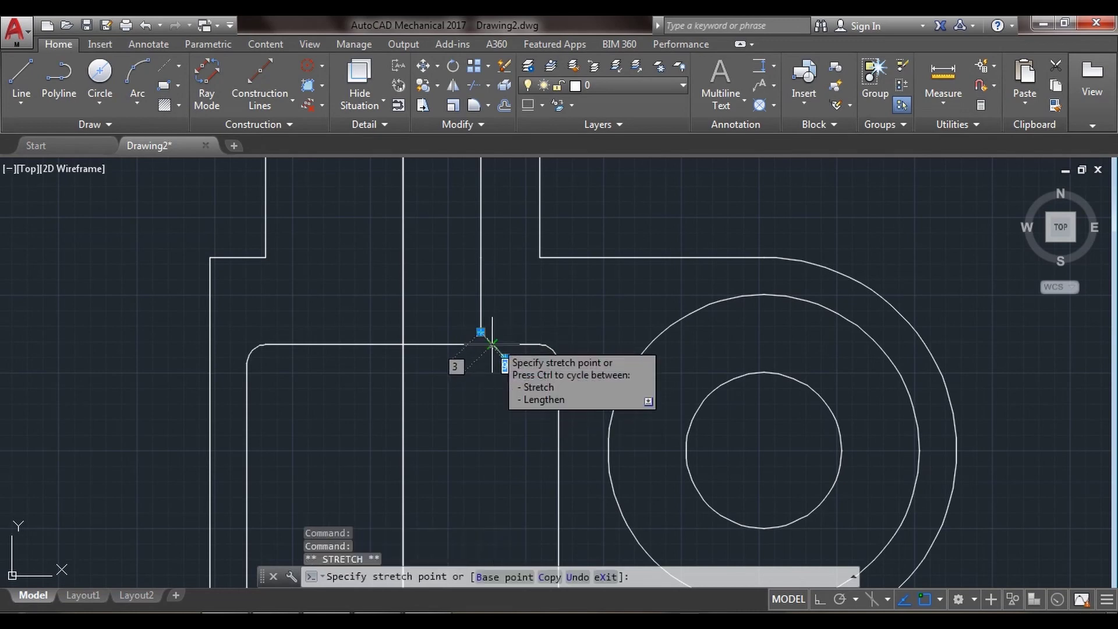
click(480, 332)
key(Escape)
- Select the 45° chamfer and the vertical bore-wall segments
scroll(502, 321, up, 4)
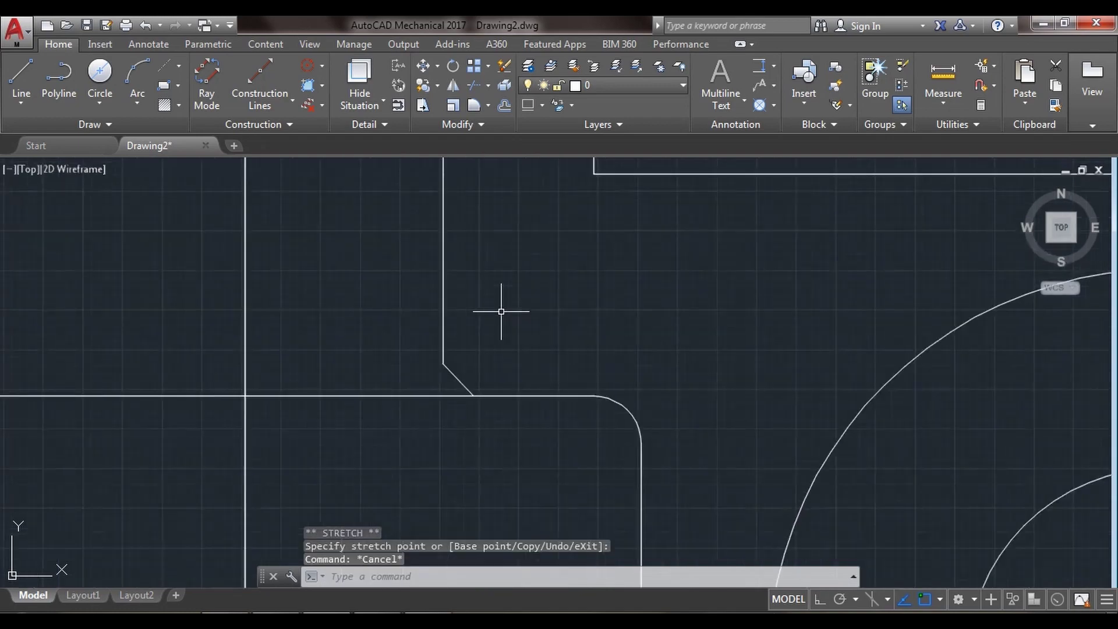
scroll(499, 309, down, 8)
scroll(499, 309, up, 8)
click(447, 383)
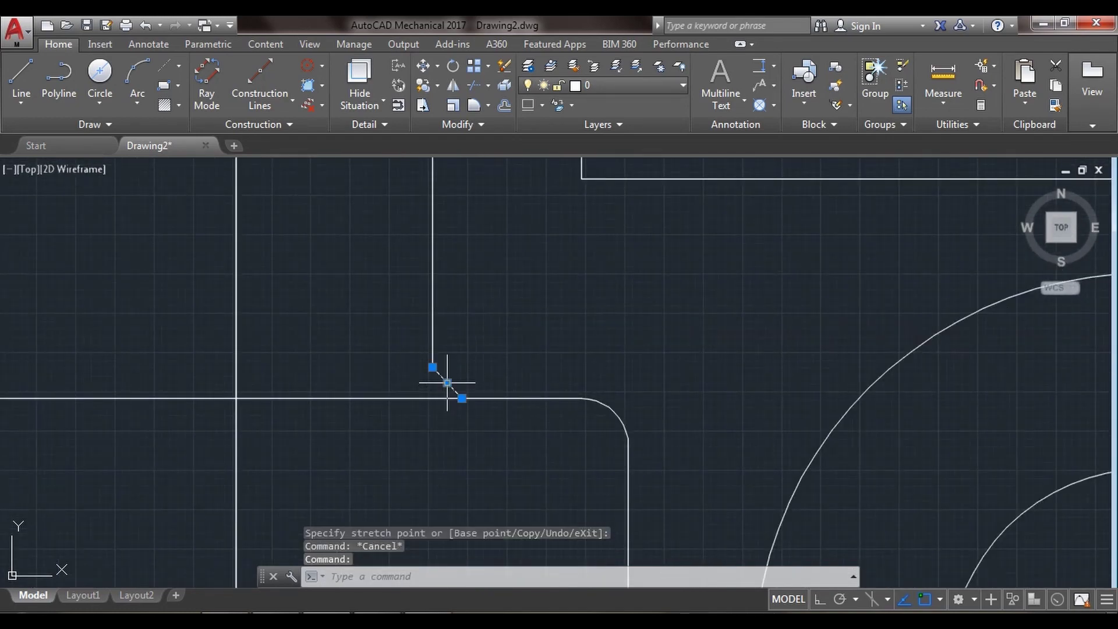
click(437, 325)
scroll(484, 334, down, 4)
scroll(484, 335, down, 4)
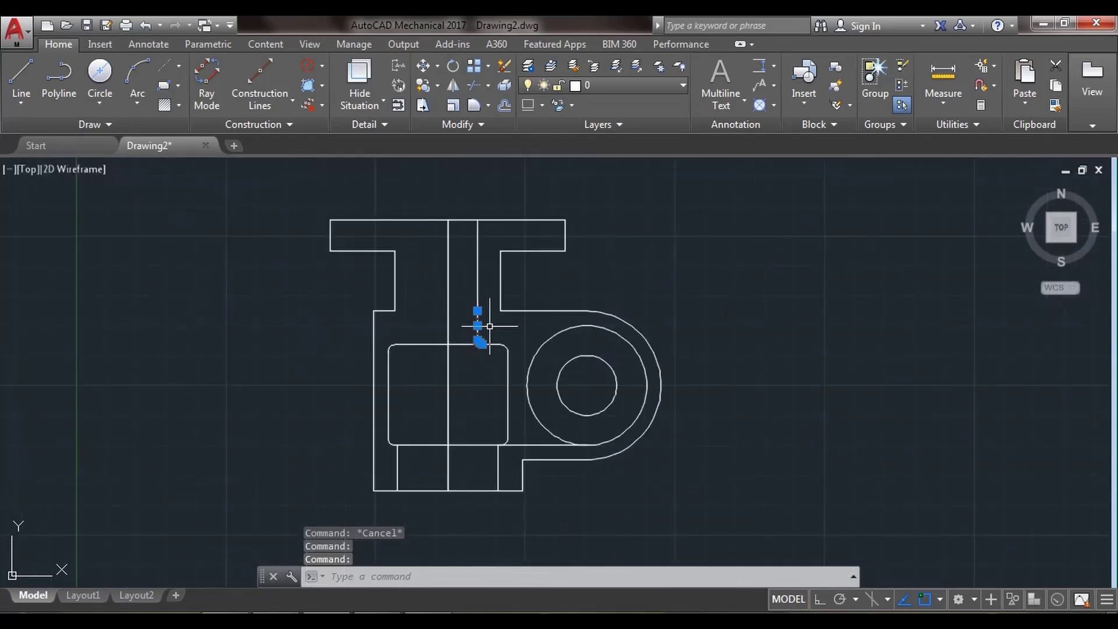
click(477, 266)
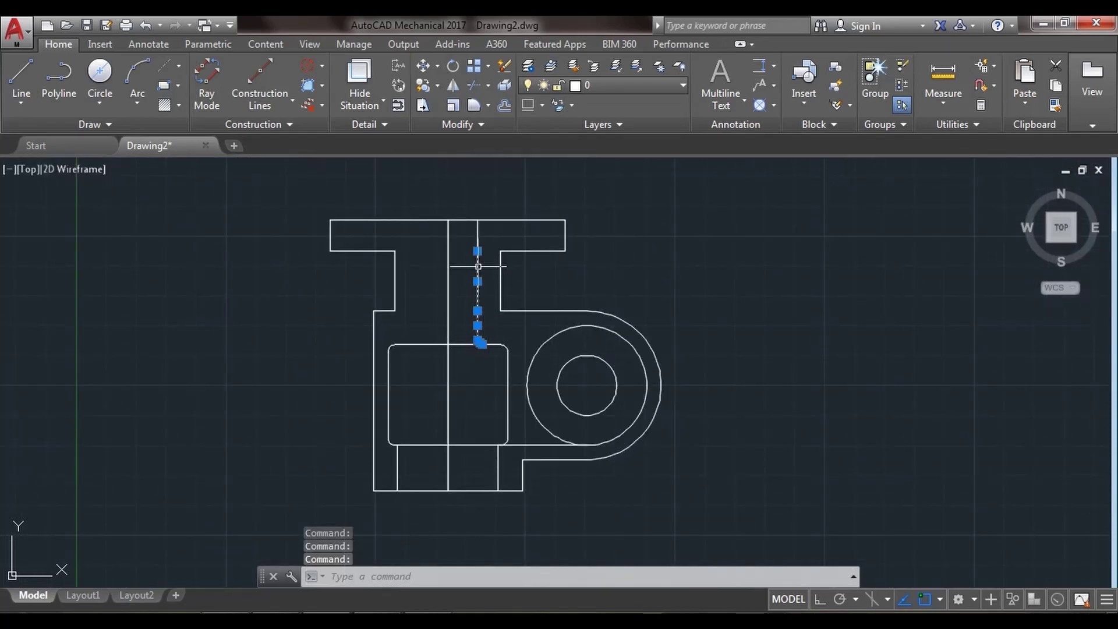
click(477, 234)
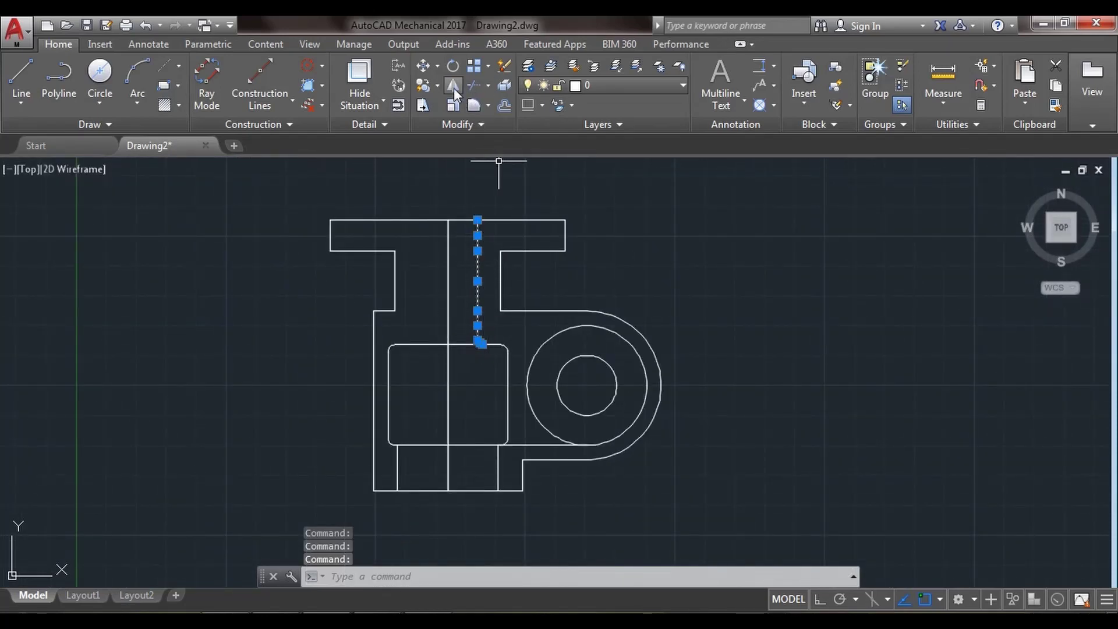
- Mirror the bore wall and chamfer about the centre line, keeping the originals
click(453, 87)
click(449, 224)
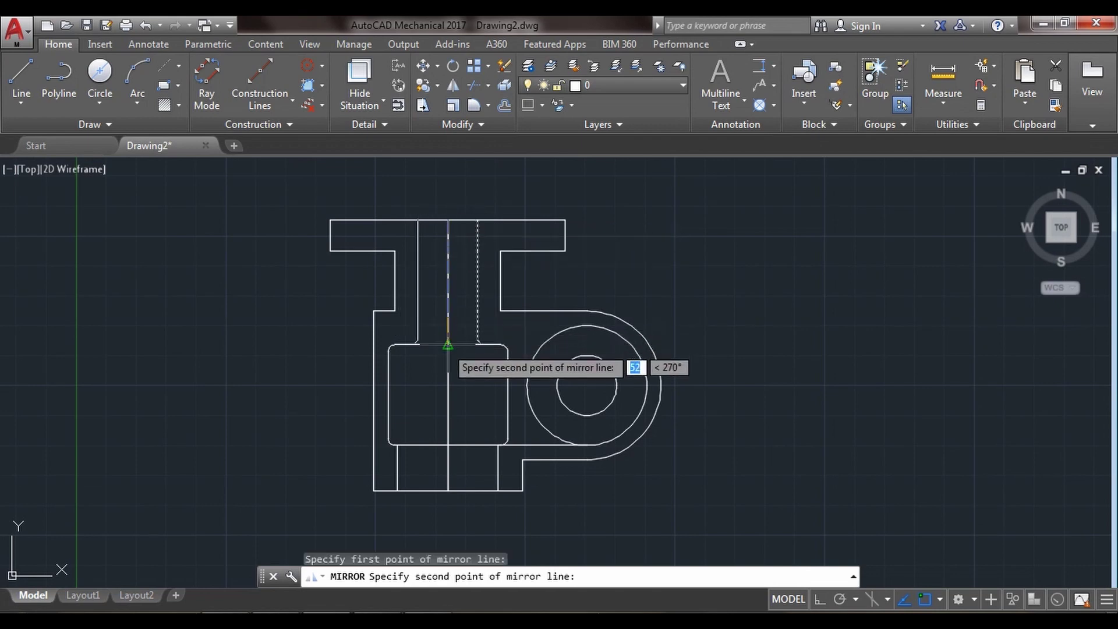
click(448, 346)
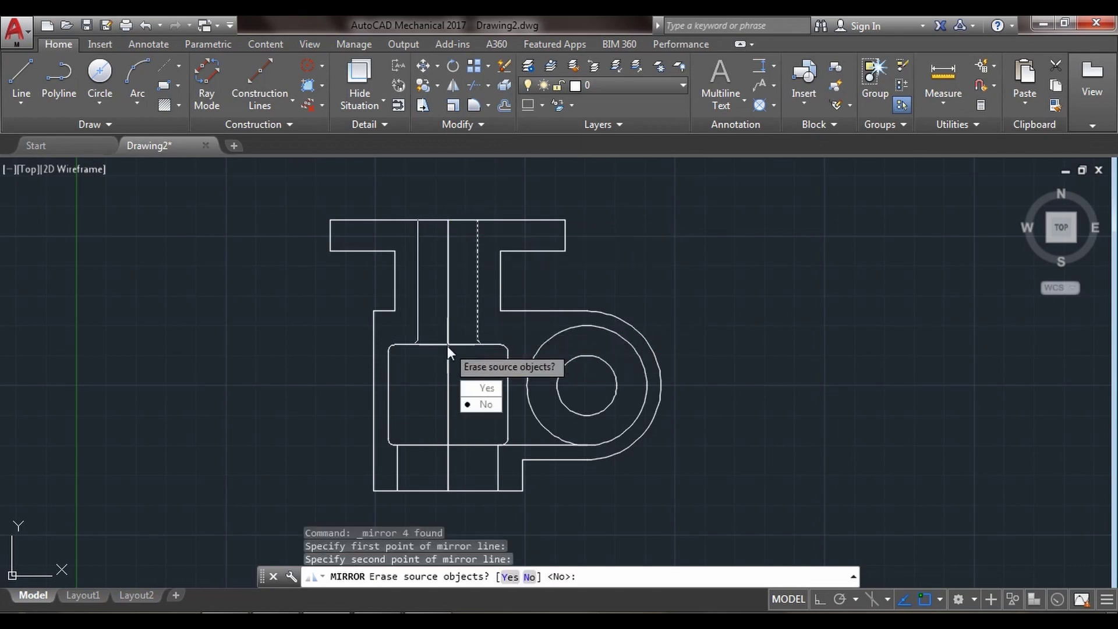
click(478, 405)
- Erase the vertical helper centre line, then glance at the Paint reference
click(448, 303)
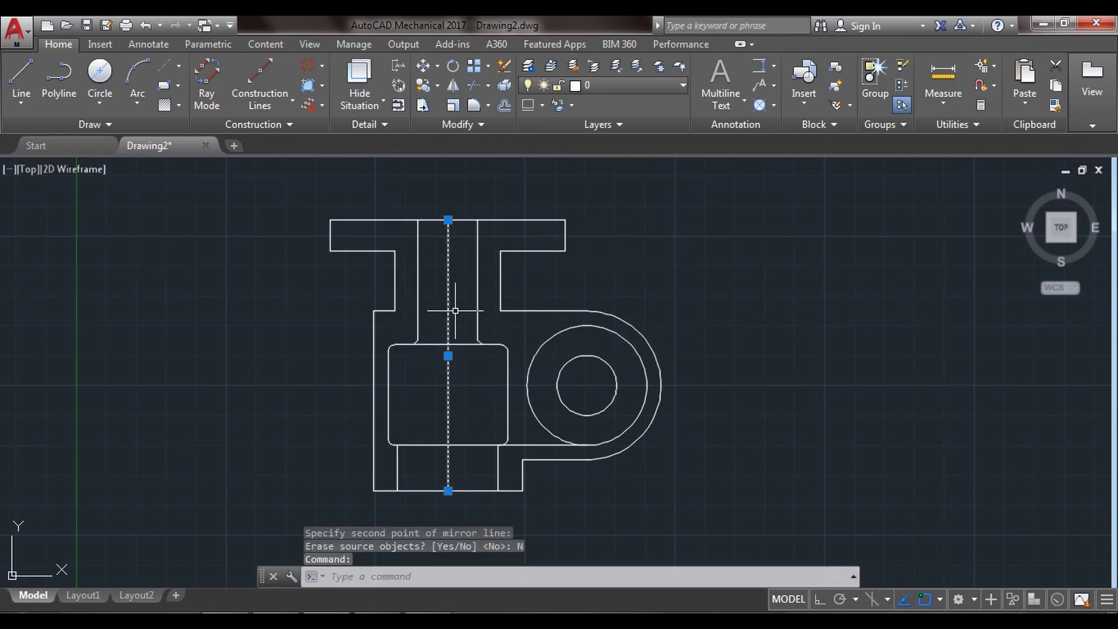
key(Delete)
click(449, 312)
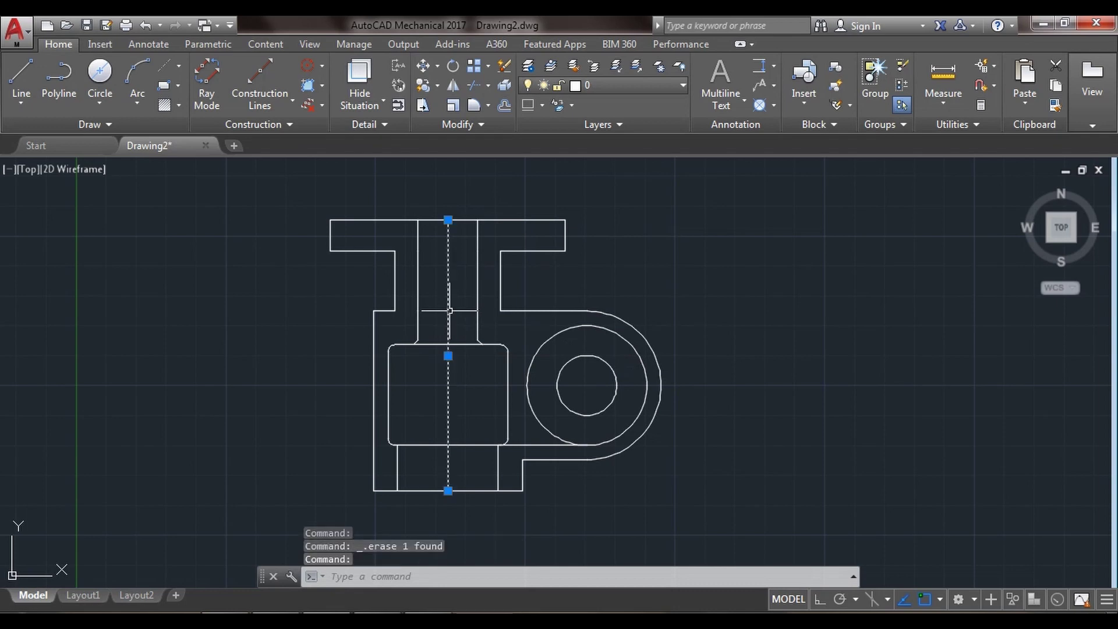
click(502, 65)
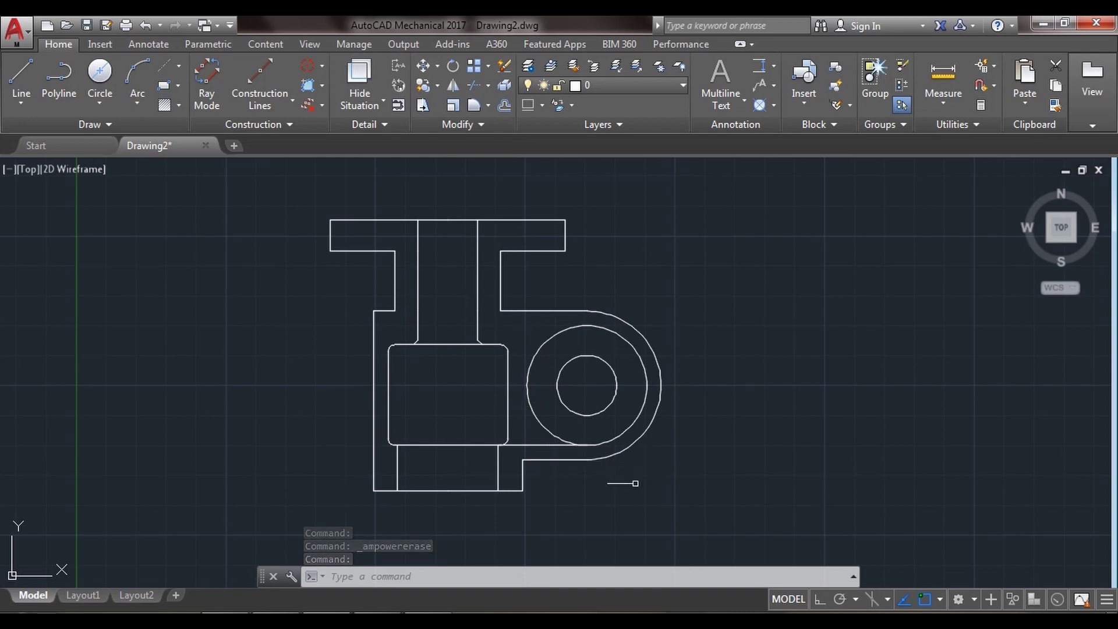
click(437, 603)
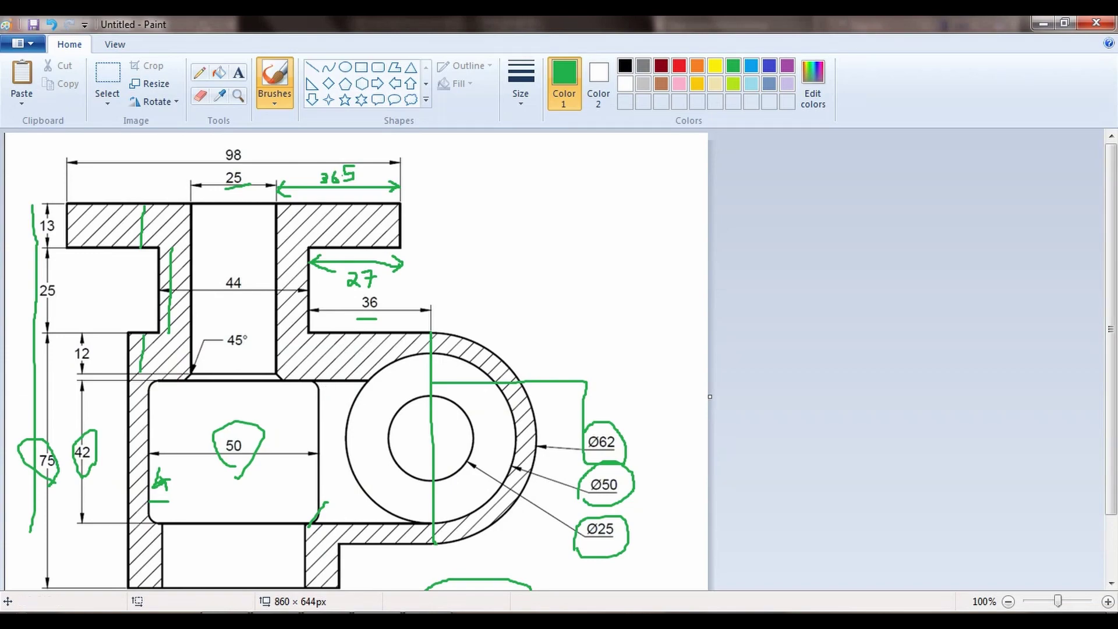
click(408, 605)
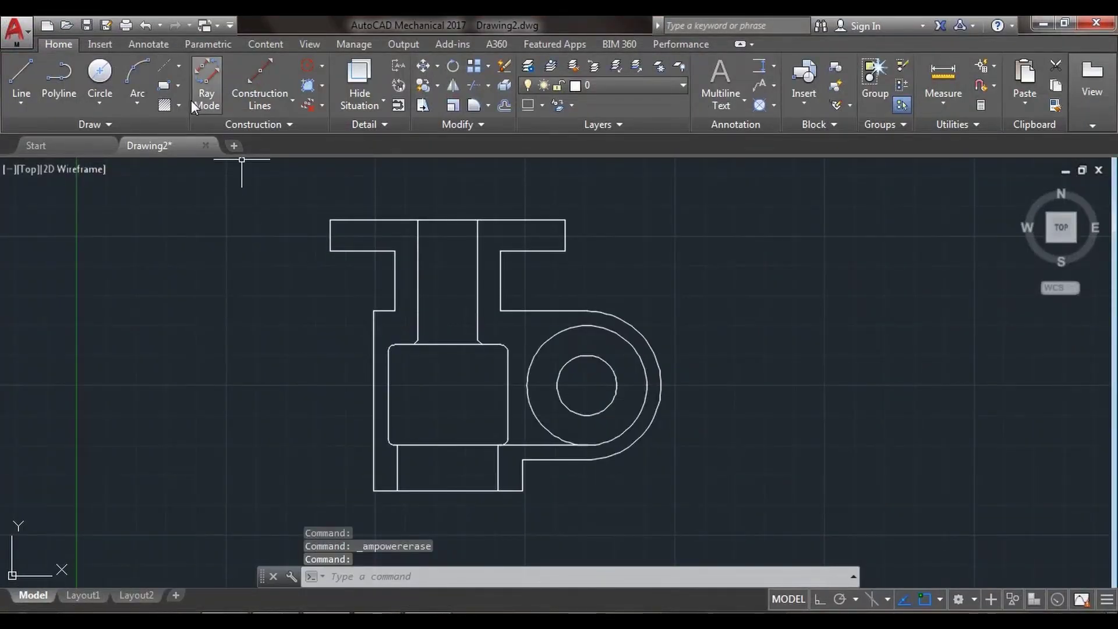
- Fill the left wall and boss regions with ANSI31 hatching at scale 15
click(178, 106)
click(198, 358)
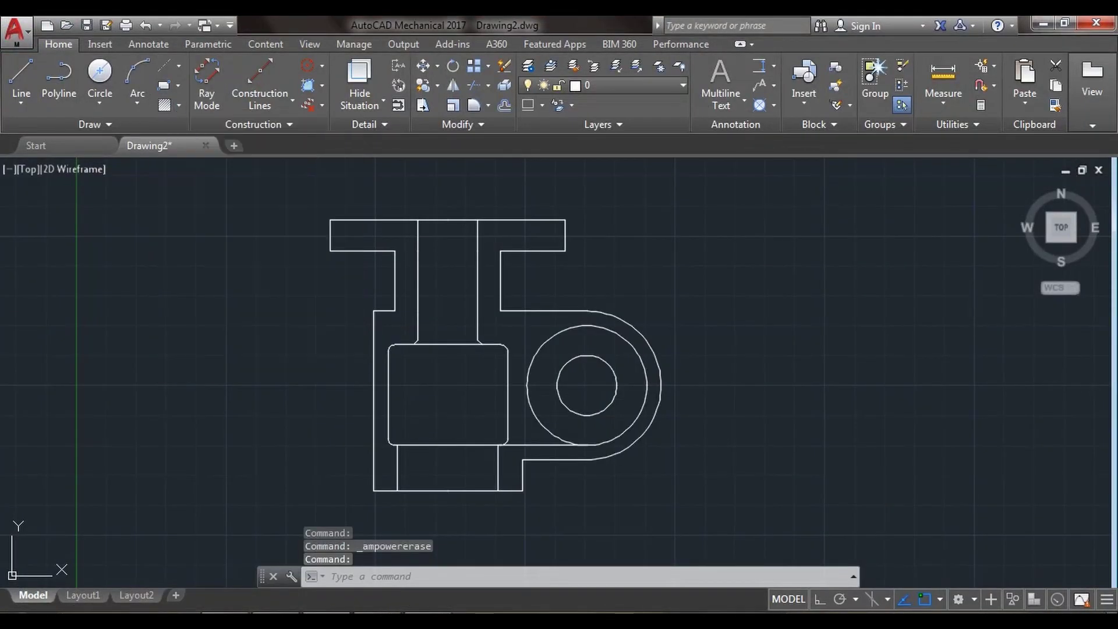
click(390, 235)
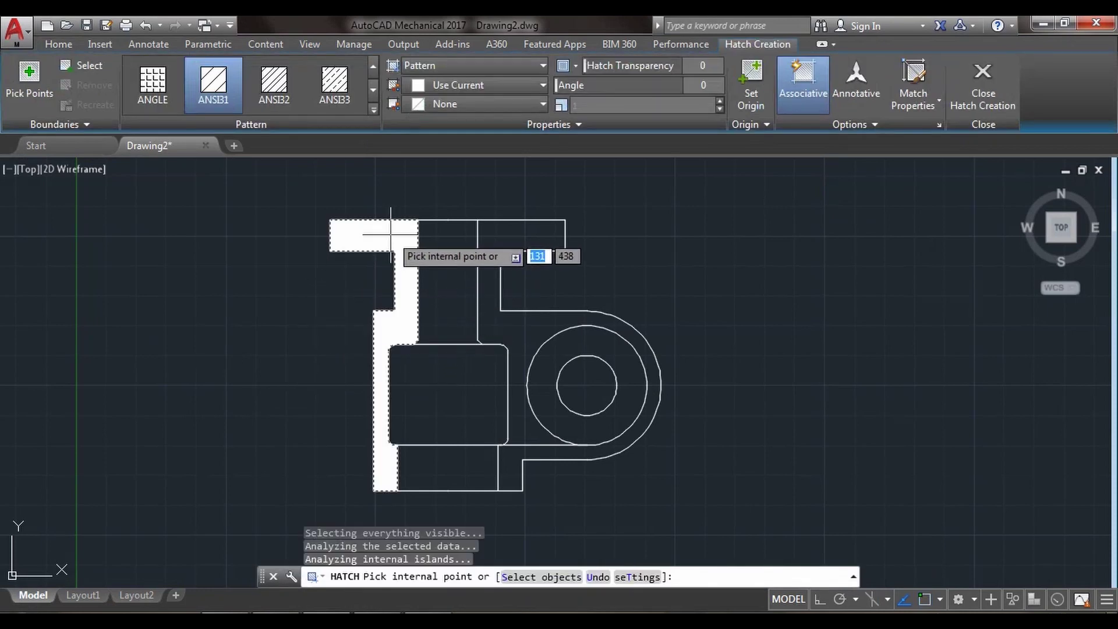
click(526, 235)
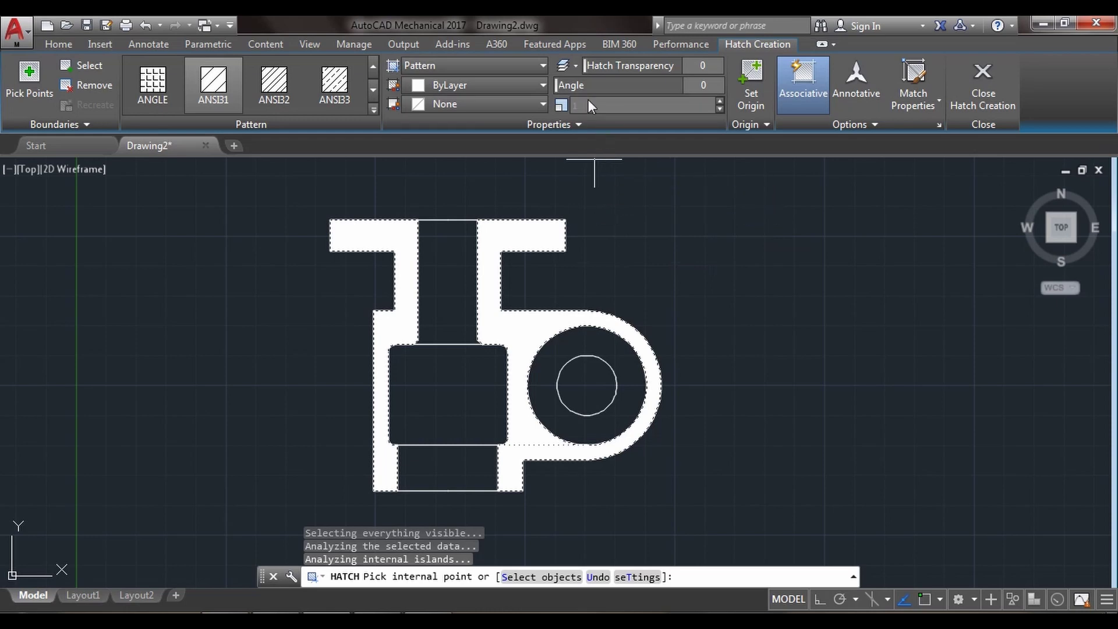
click(590, 106)
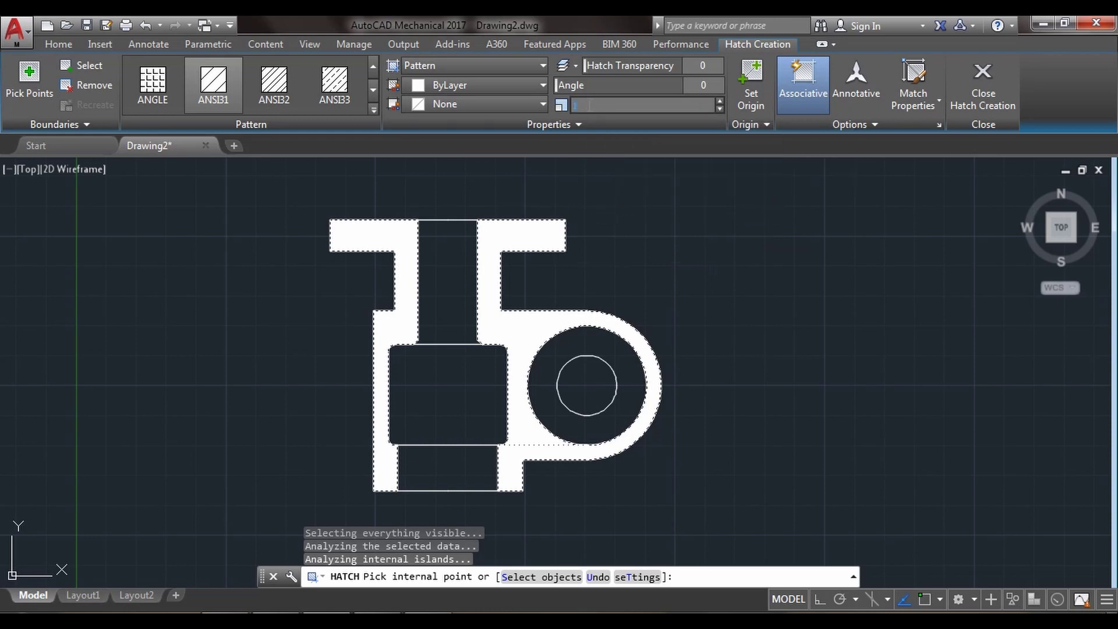
key(Return)
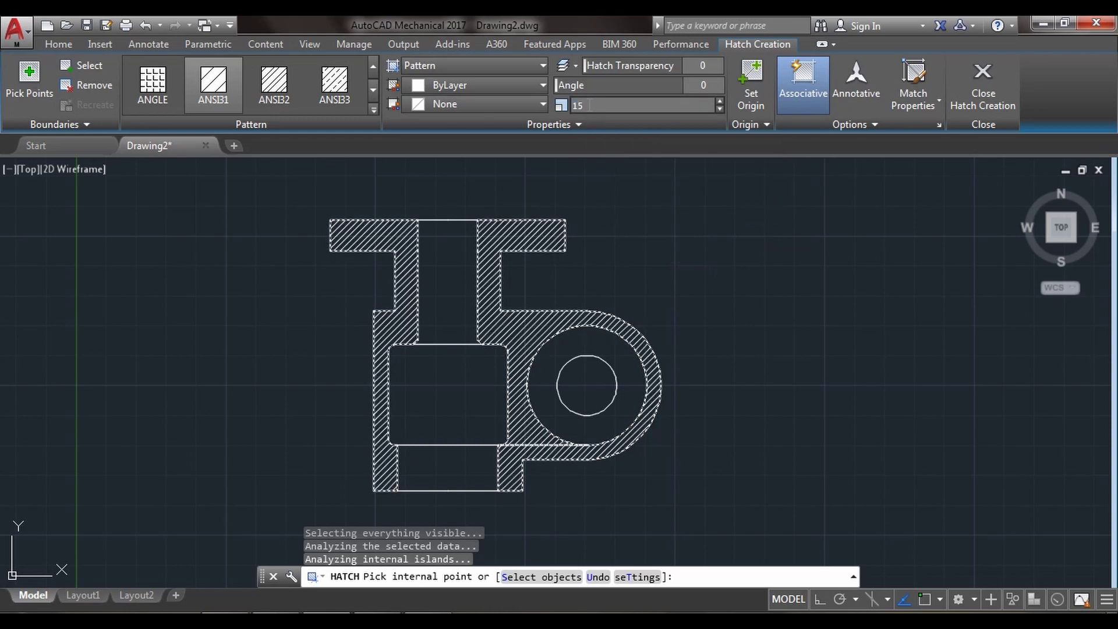
key(Escape)
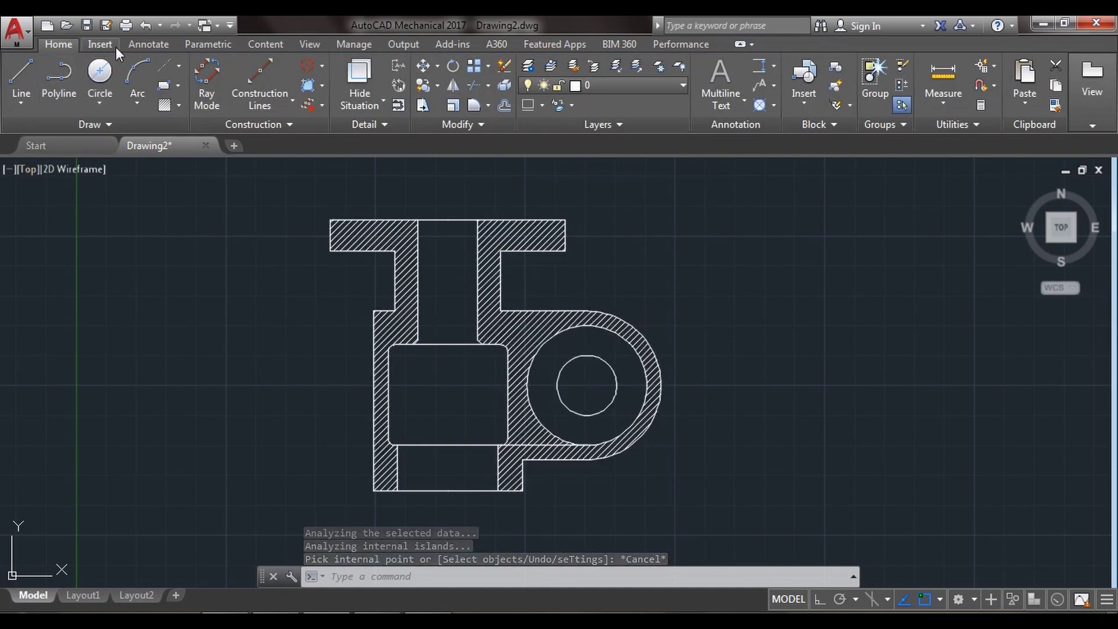
click(140, 45)
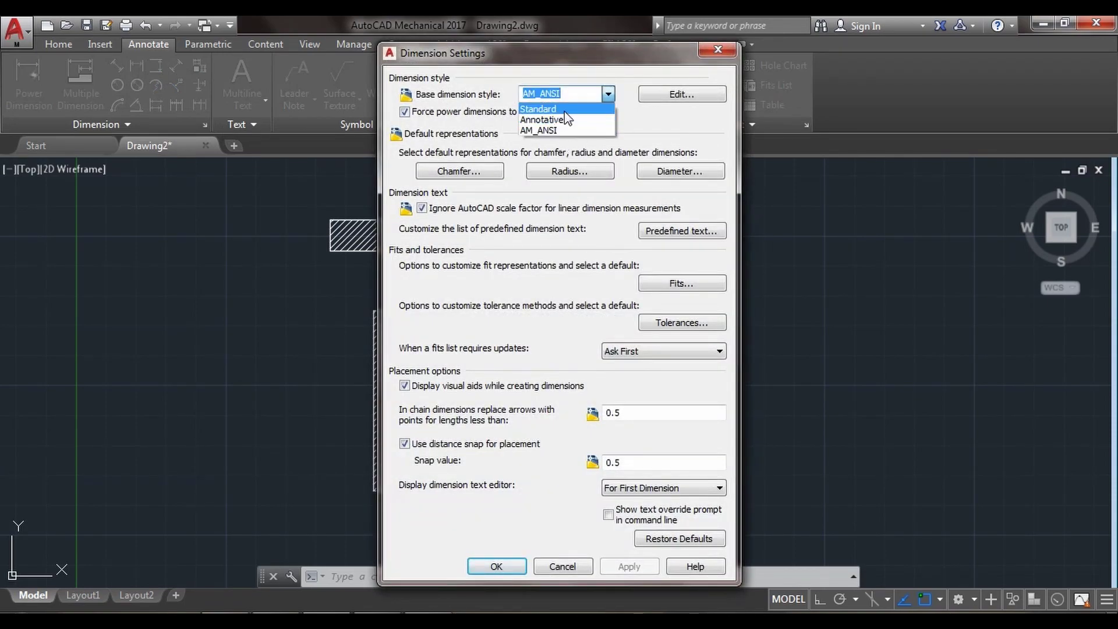
- Base power dimensions on the Standard style with yellow text of height 3
click(538, 109)
click(676, 95)
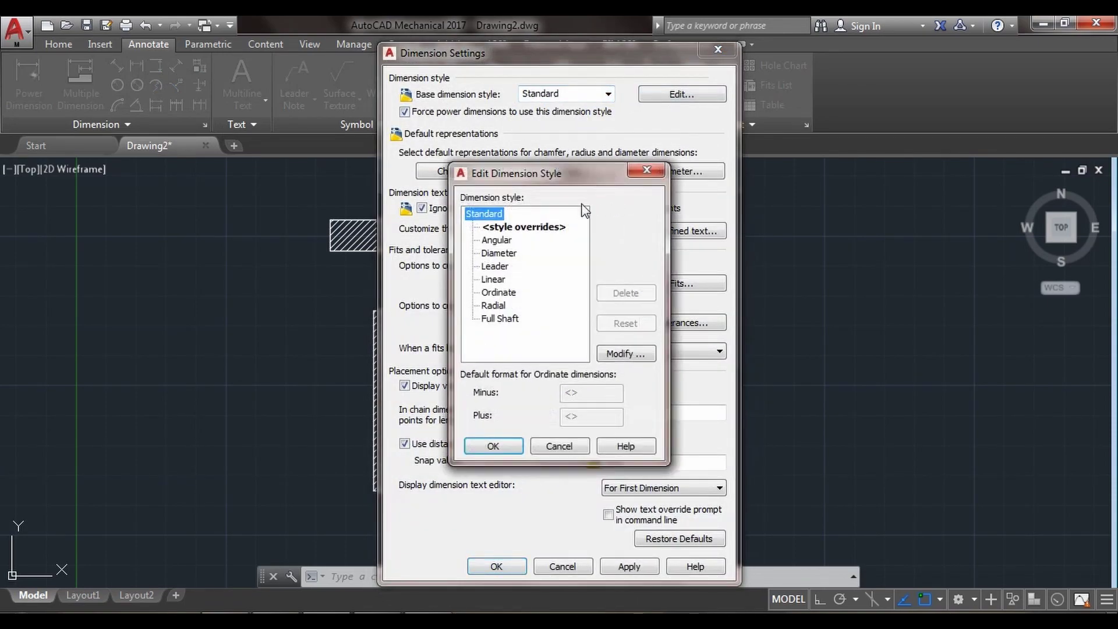
click(612, 354)
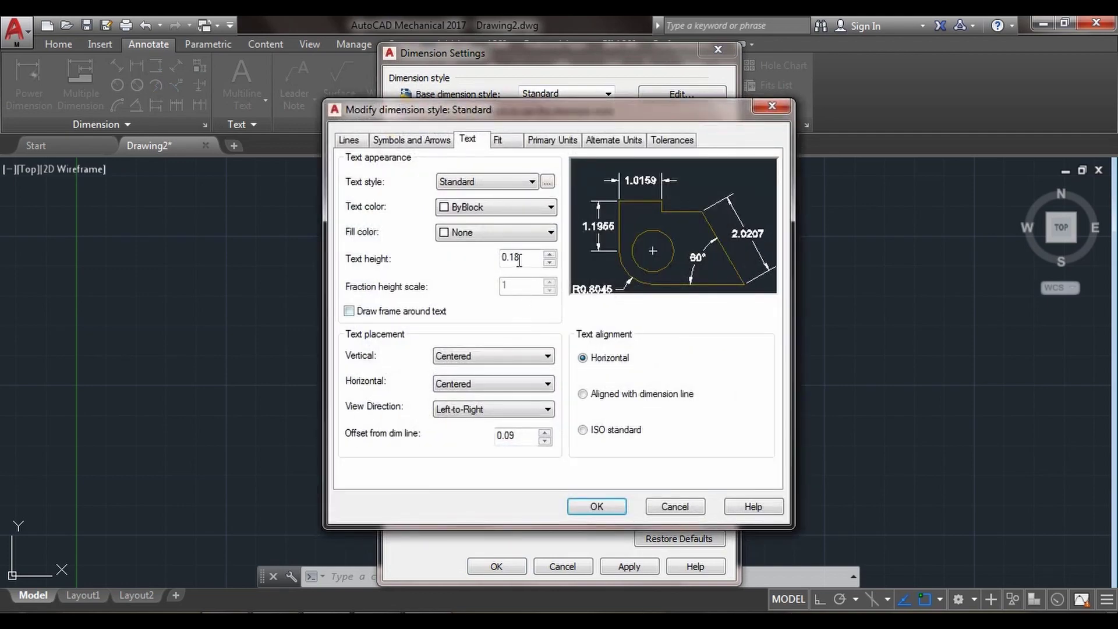
mouse_move(522, 257)
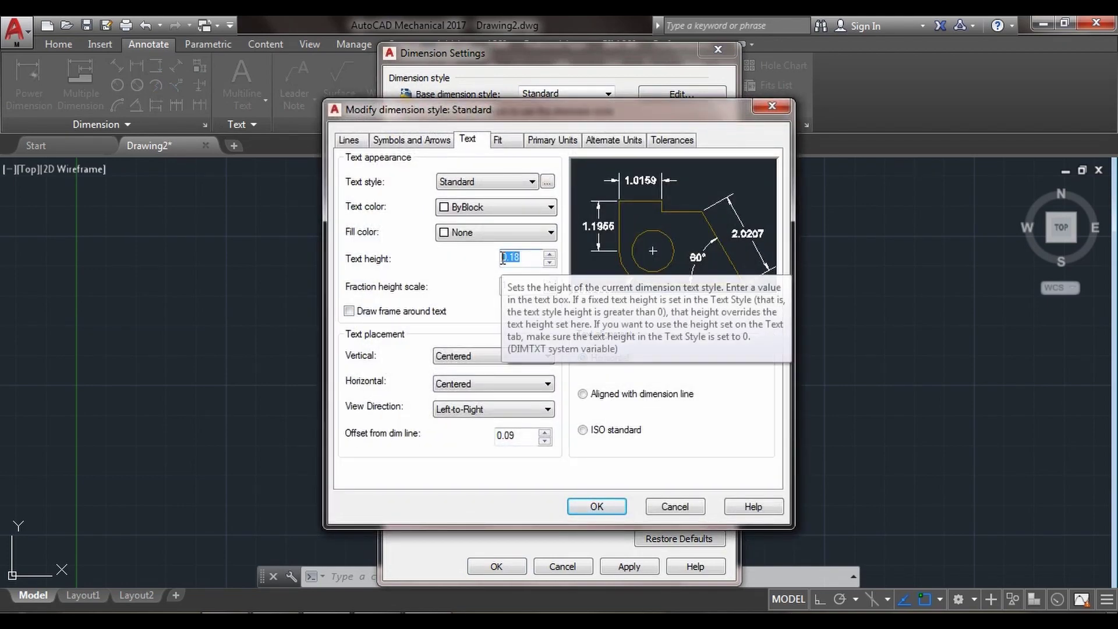
text(3)
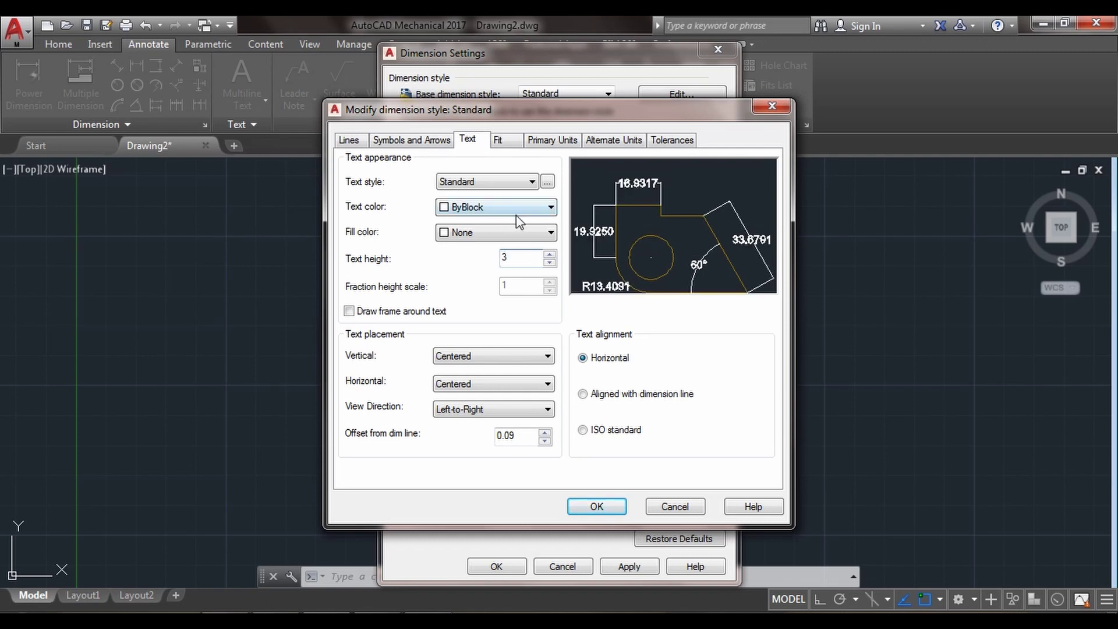
click(550, 208)
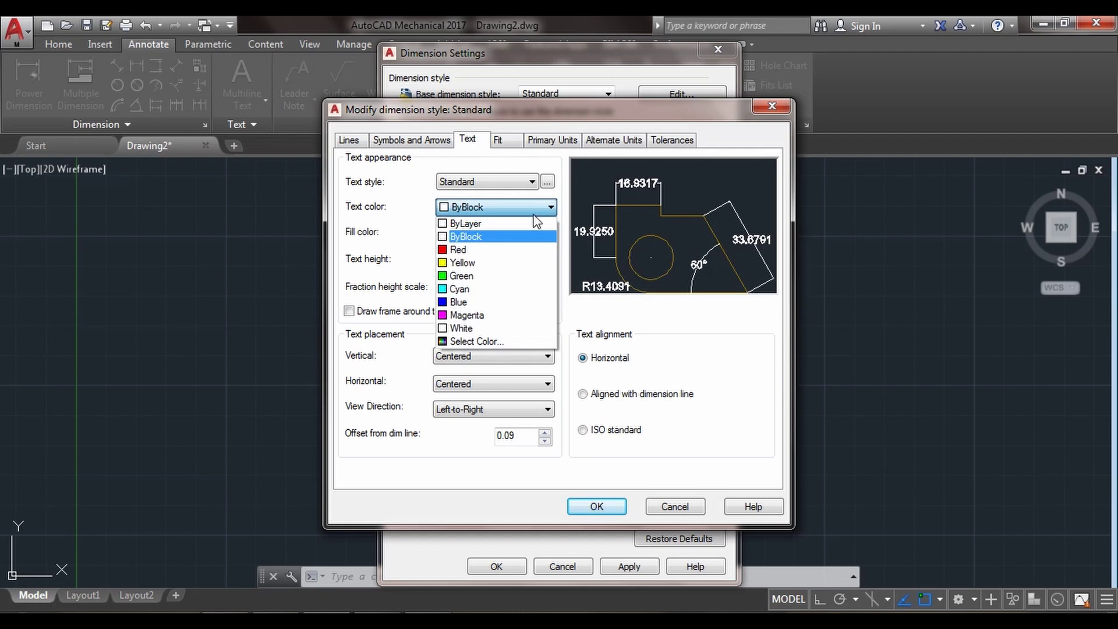
click(473, 265)
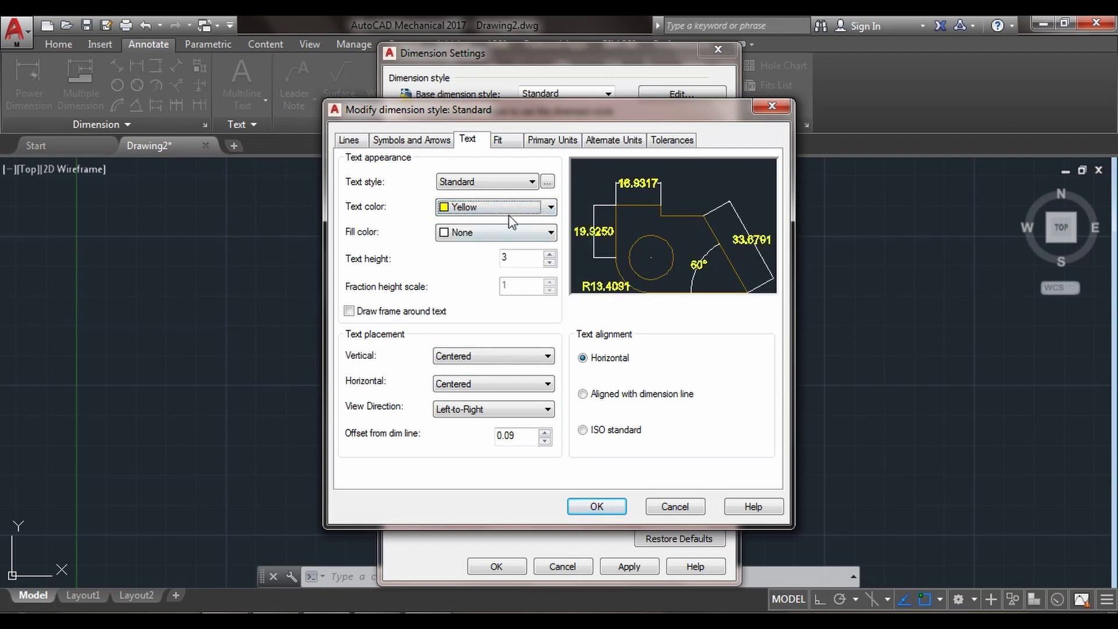
- Set the arrow size to 3 and make the dimension lines green
click(426, 142)
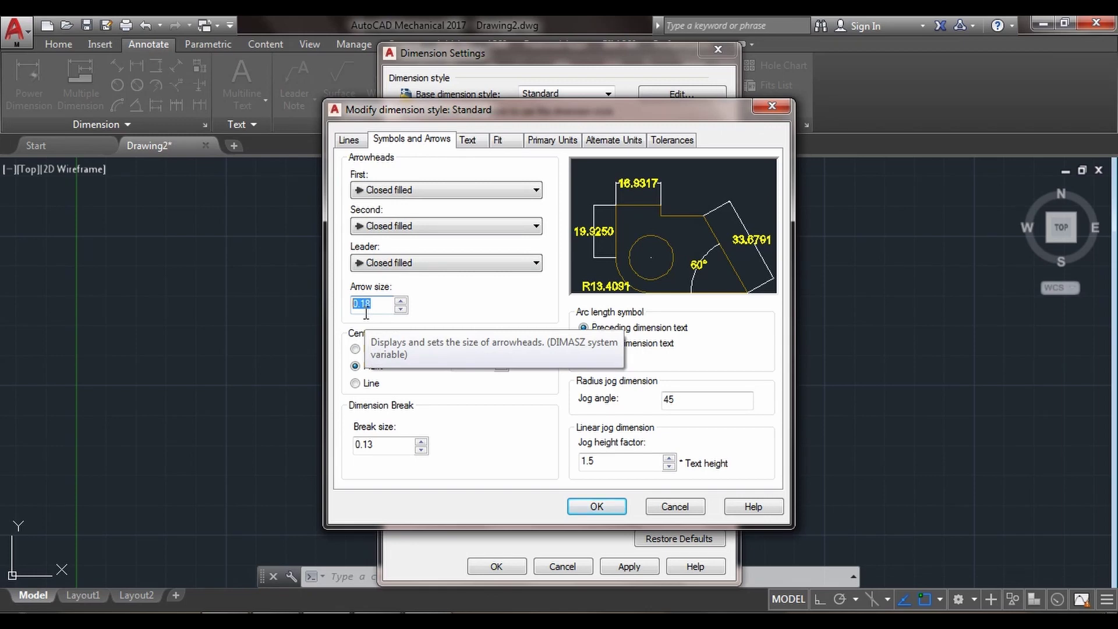
text(3)
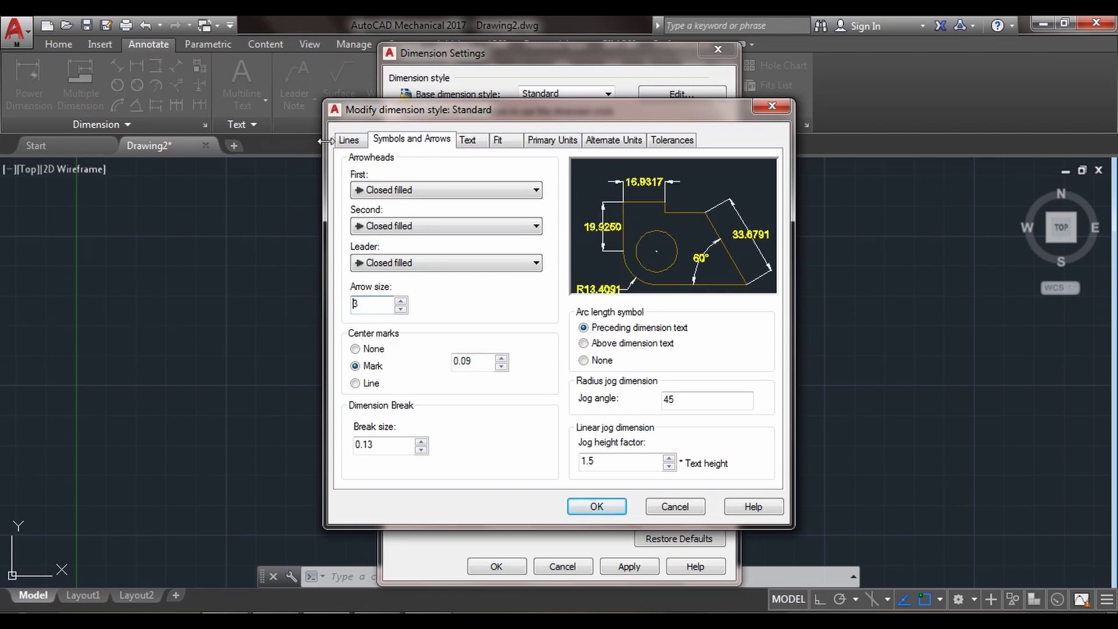
click(348, 141)
click(510, 176)
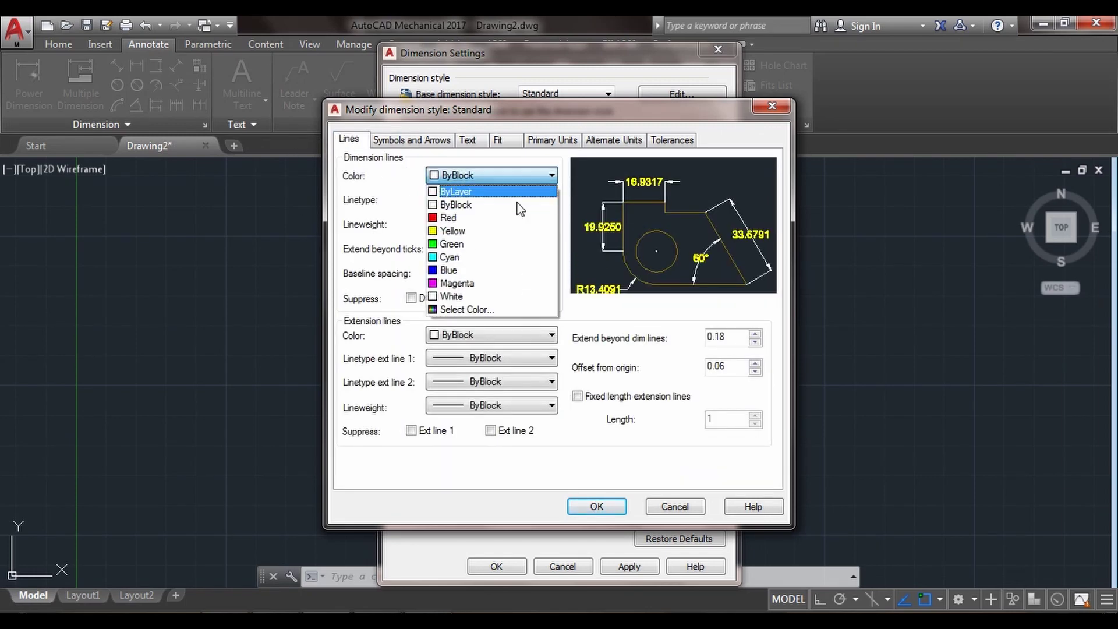
click(479, 252)
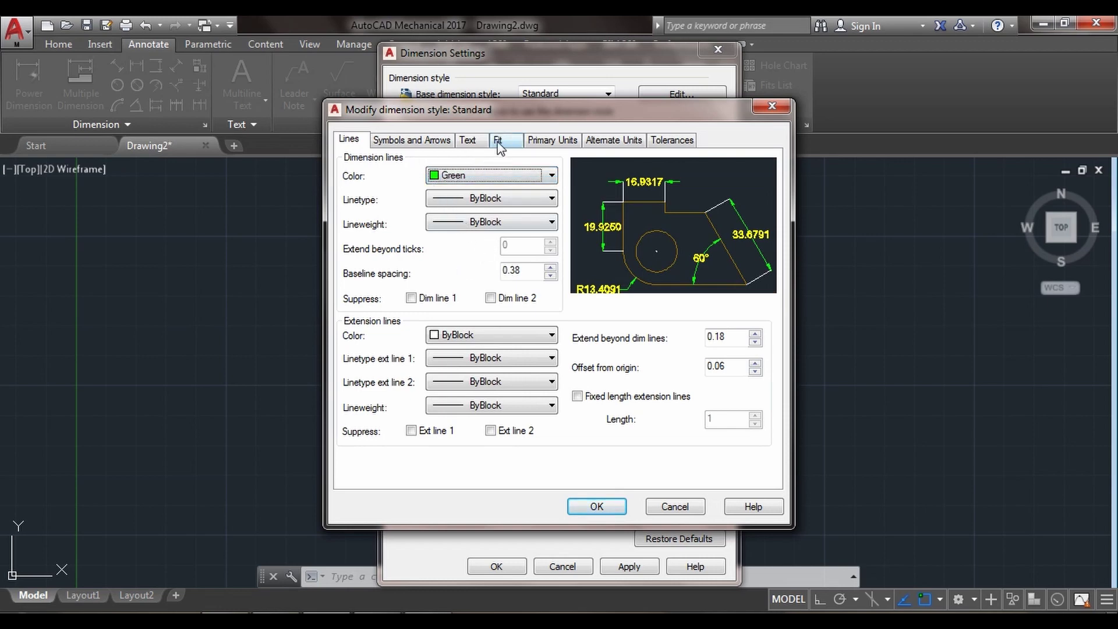
- Set linear precision to 0 and apply the modified Standard style
click(563, 143)
click(541, 201)
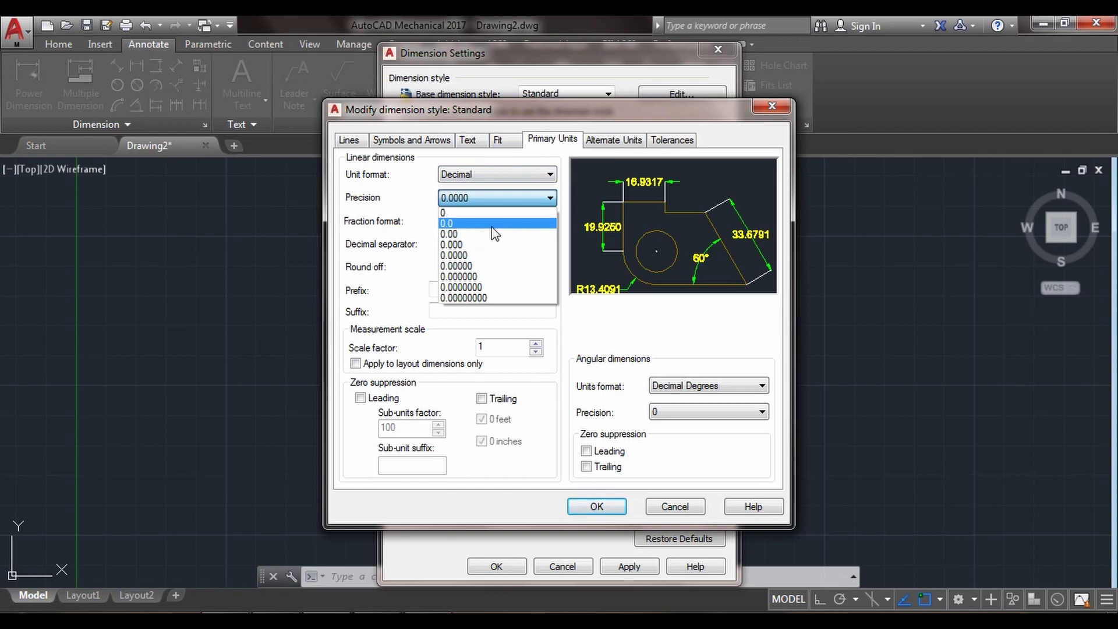
click(475, 214)
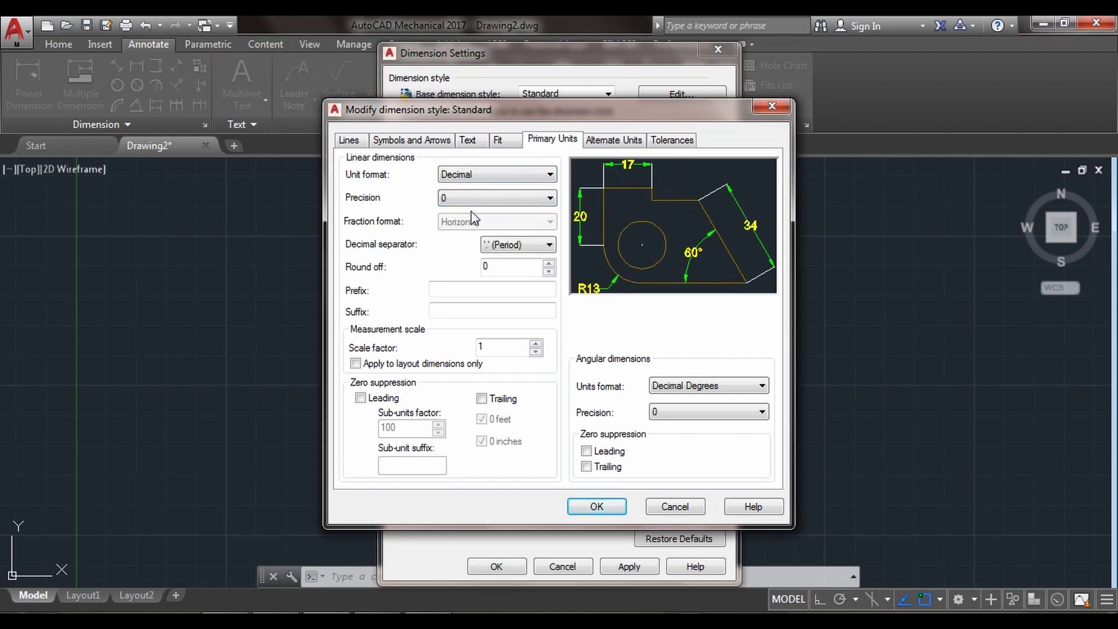
click(597, 508)
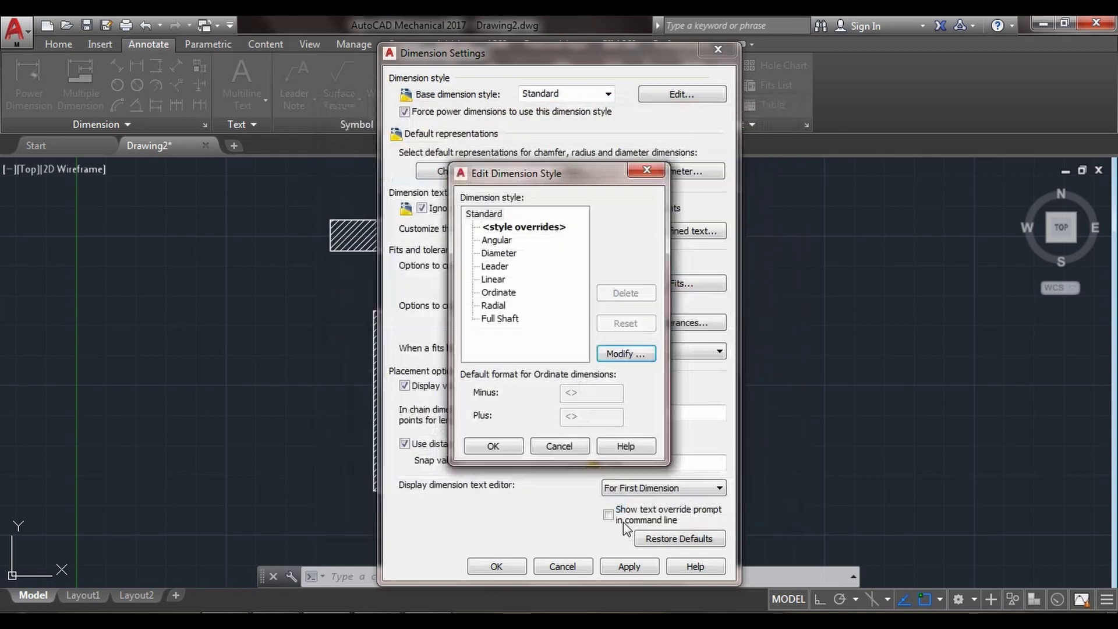
click(507, 452)
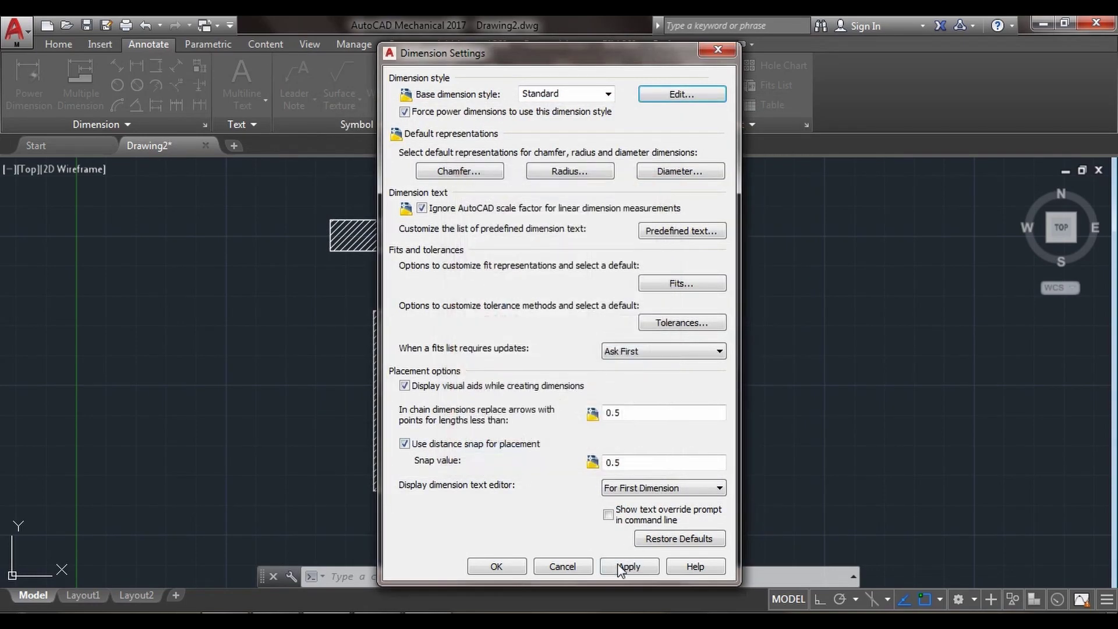
click(618, 567)
- Add vertical dimensions 13 and 25 along the flange's left side
click(496, 566)
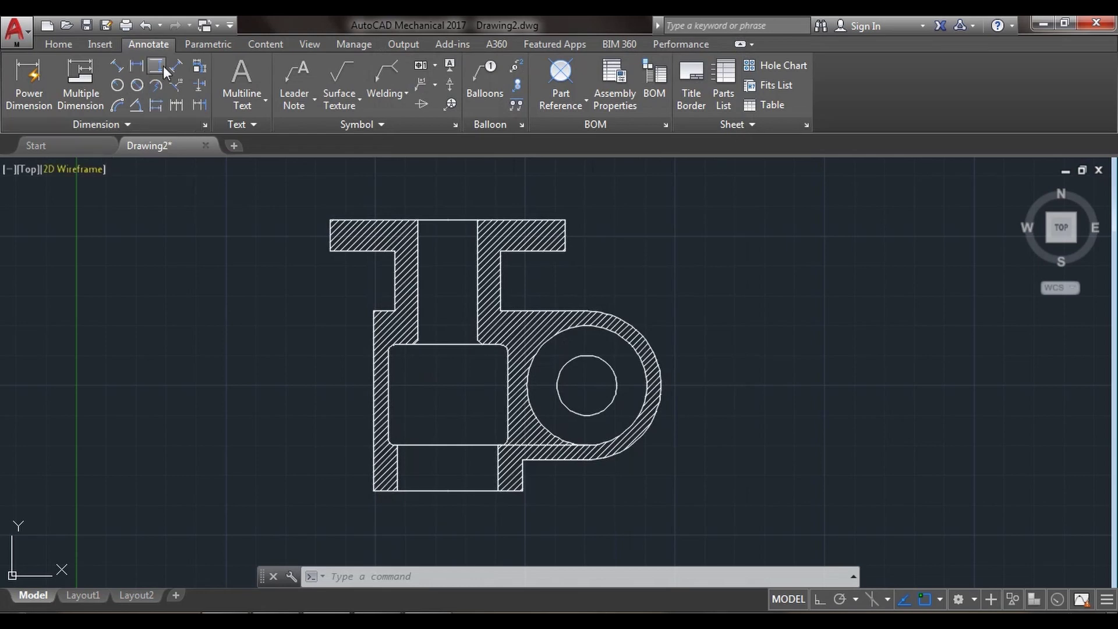
click(164, 71)
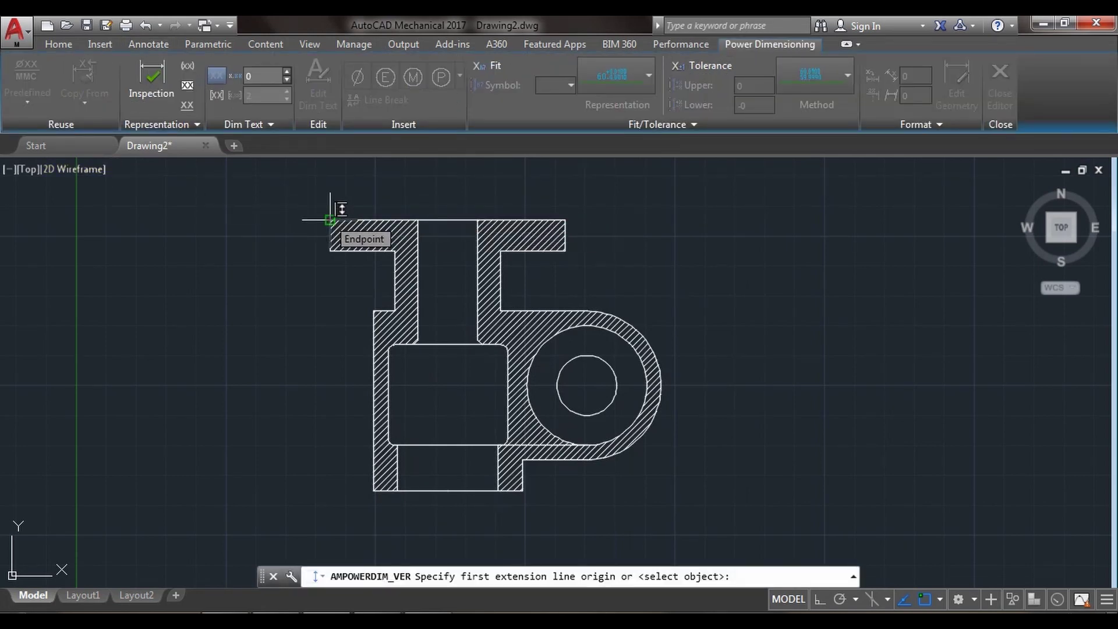
key(Escape)
click(156, 65)
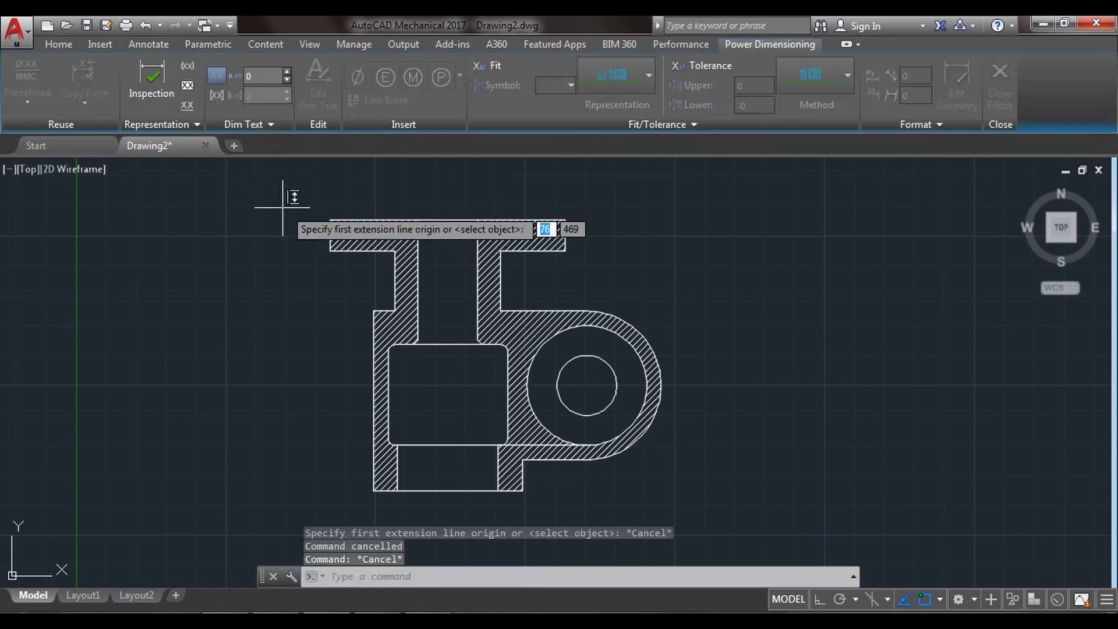
click(330, 220)
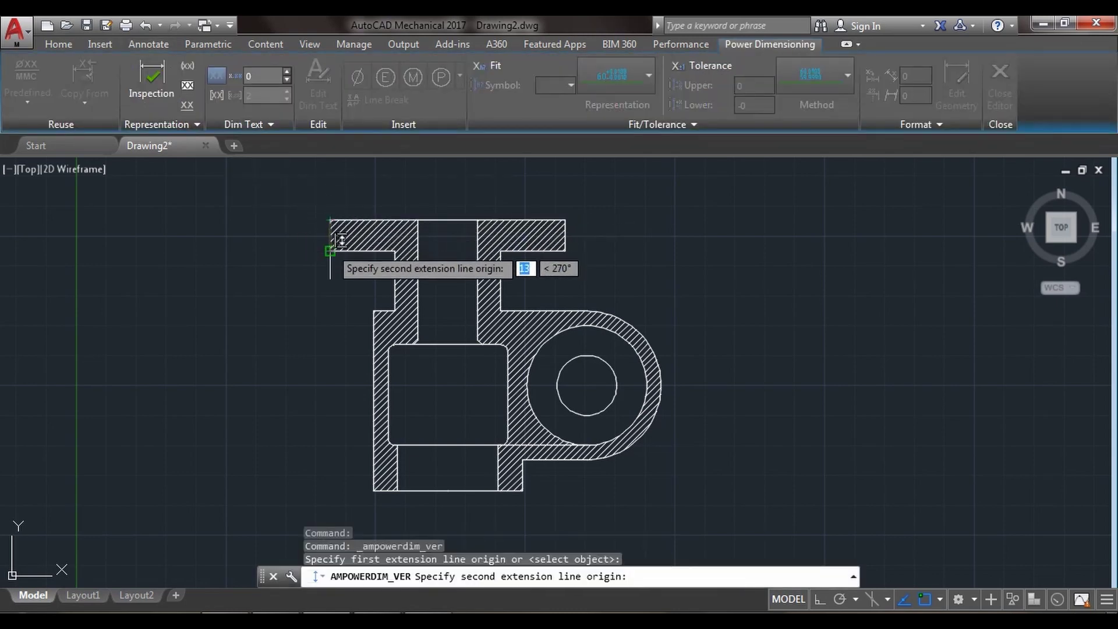
click(329, 252)
click(274, 235)
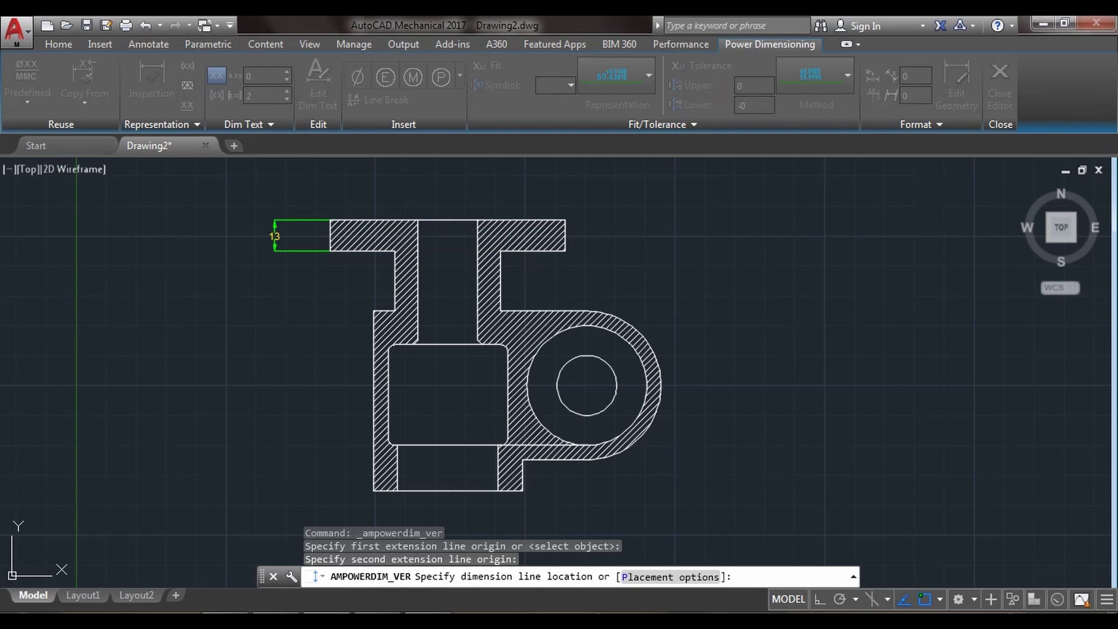
click(299, 287)
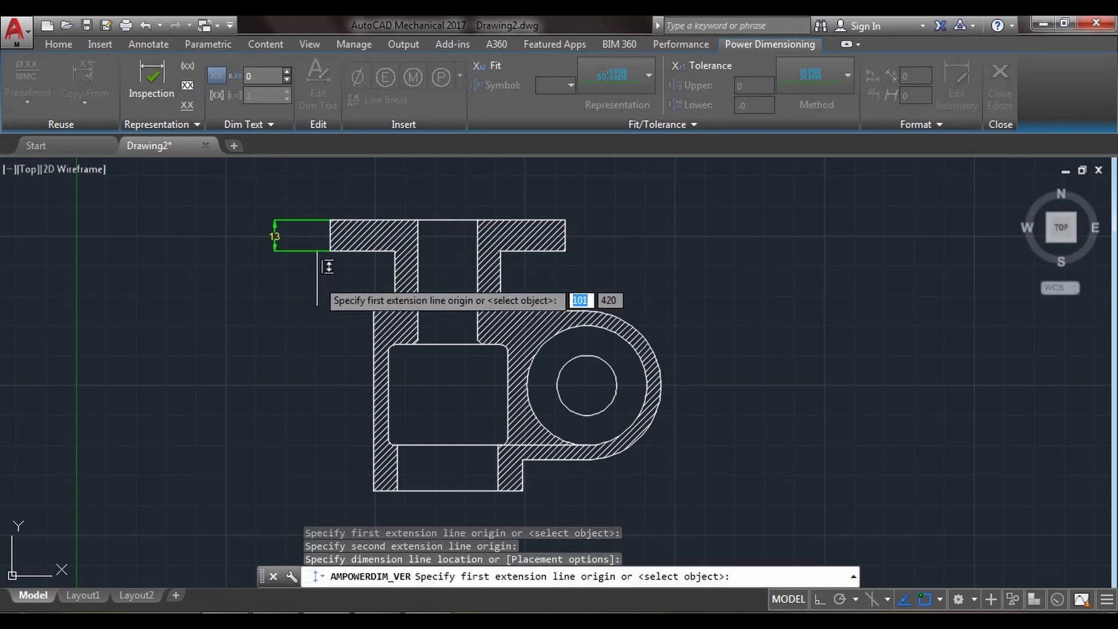
click(395, 252)
click(396, 310)
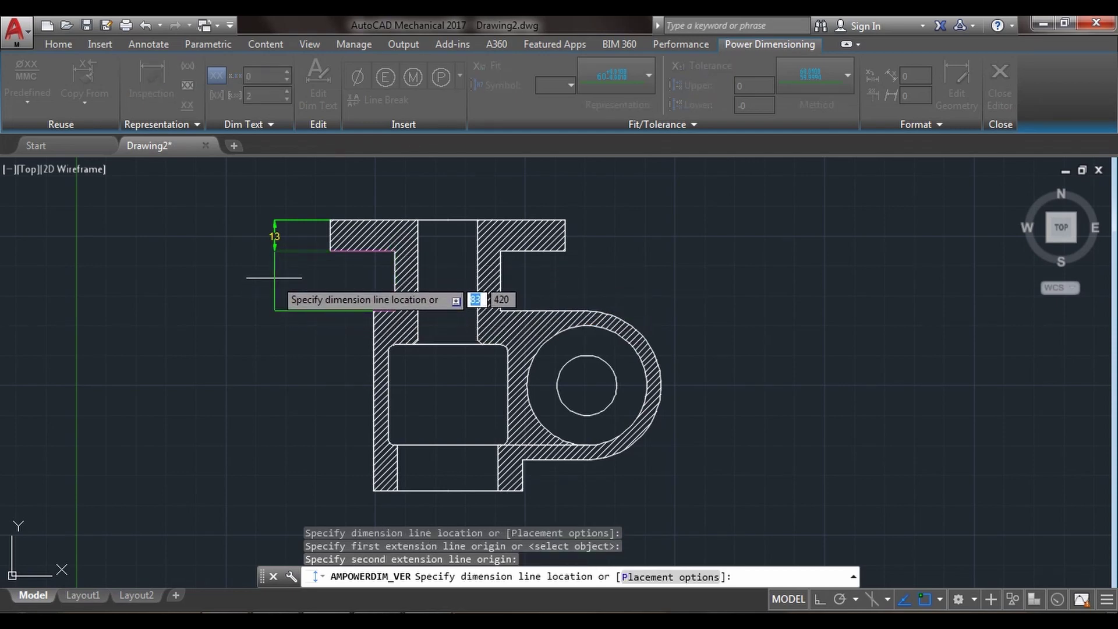
click(275, 277)
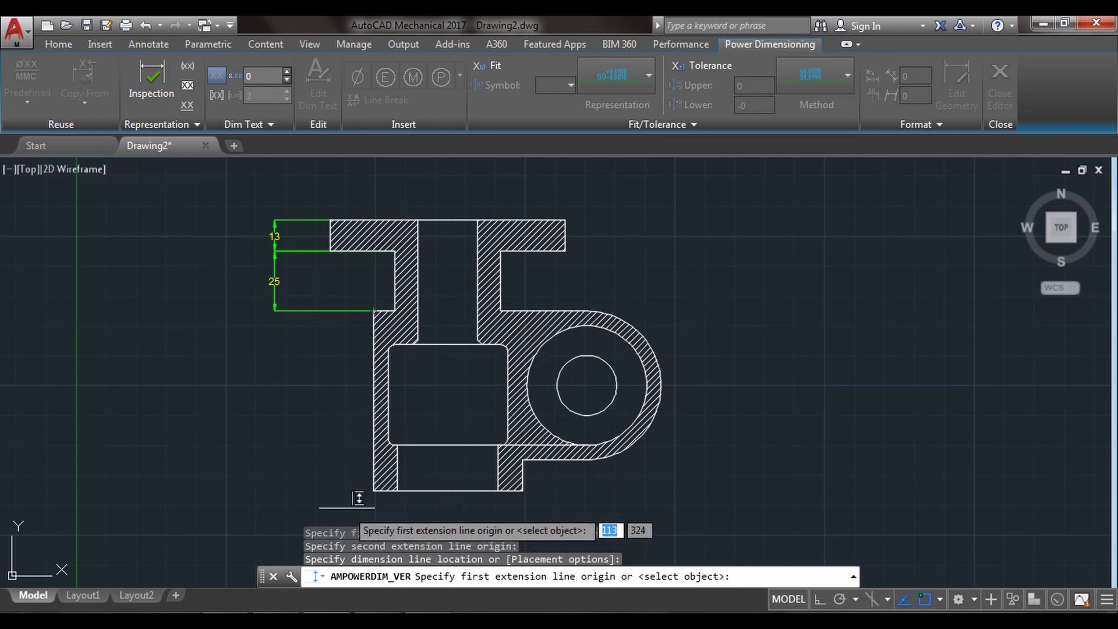
- Add the 75 vertical dimension at the left edge and 12 across the rib
click(373, 489)
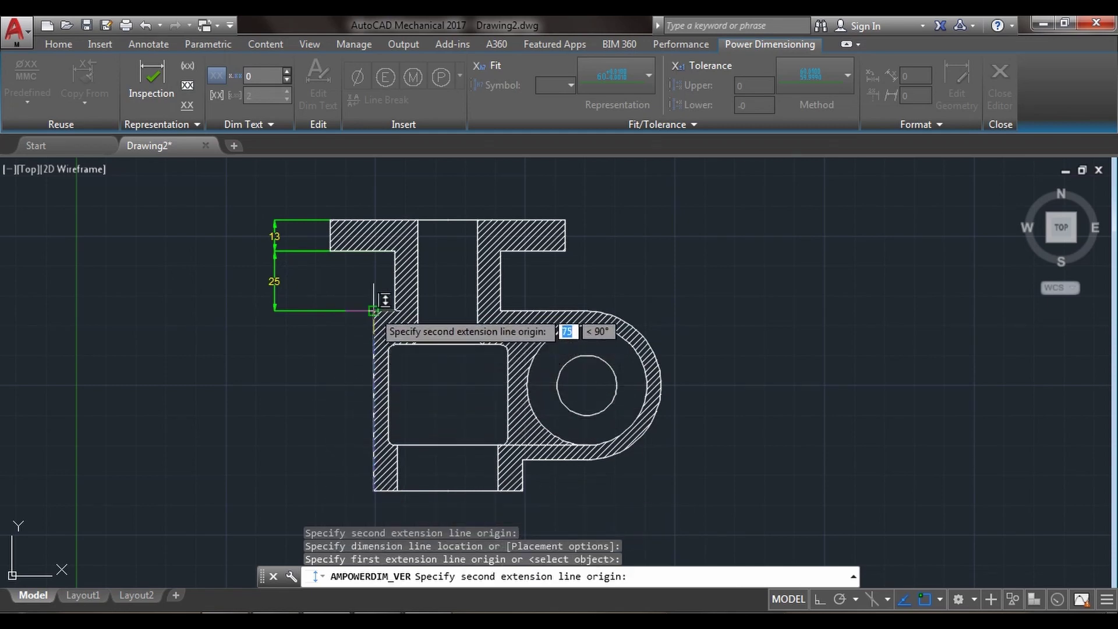
click(275, 309)
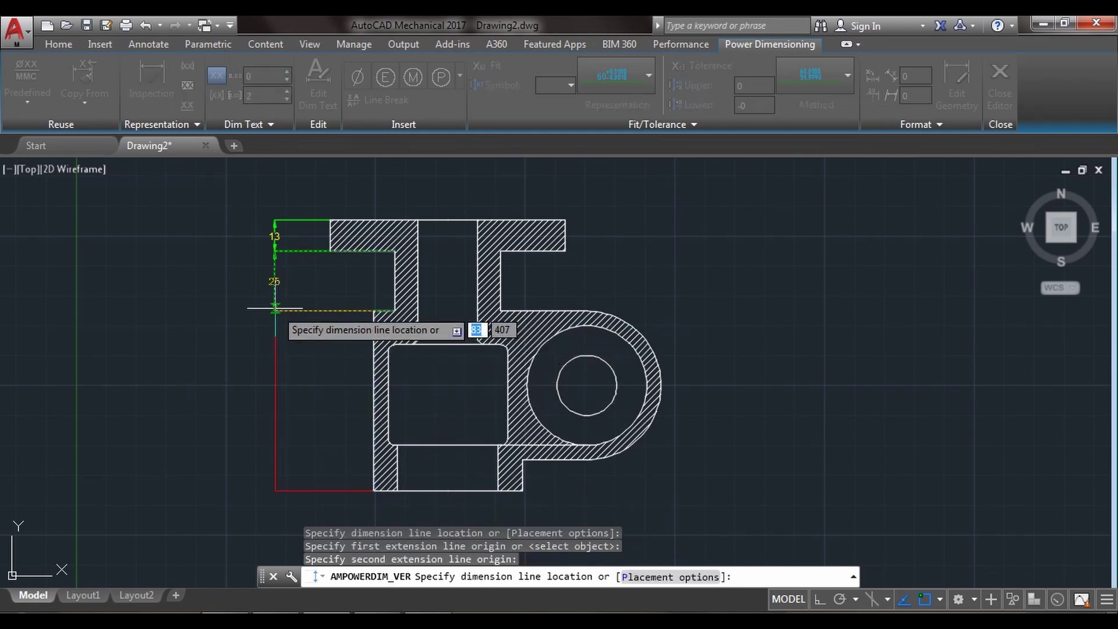
click(275, 308)
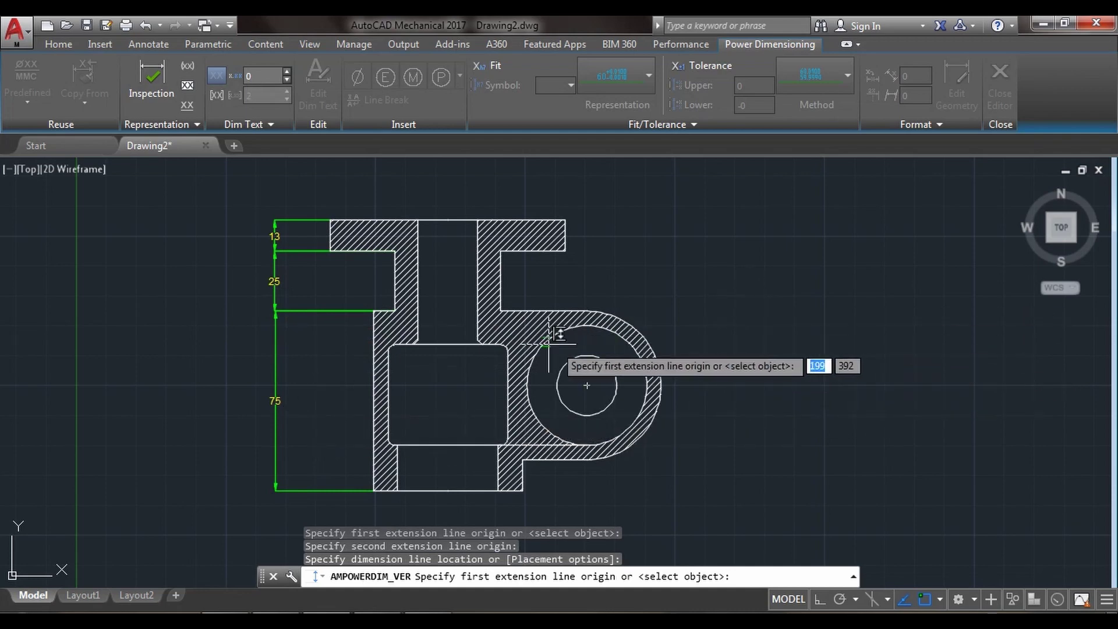
scroll(317, 371, up, 2)
scroll(325, 344, up, 2)
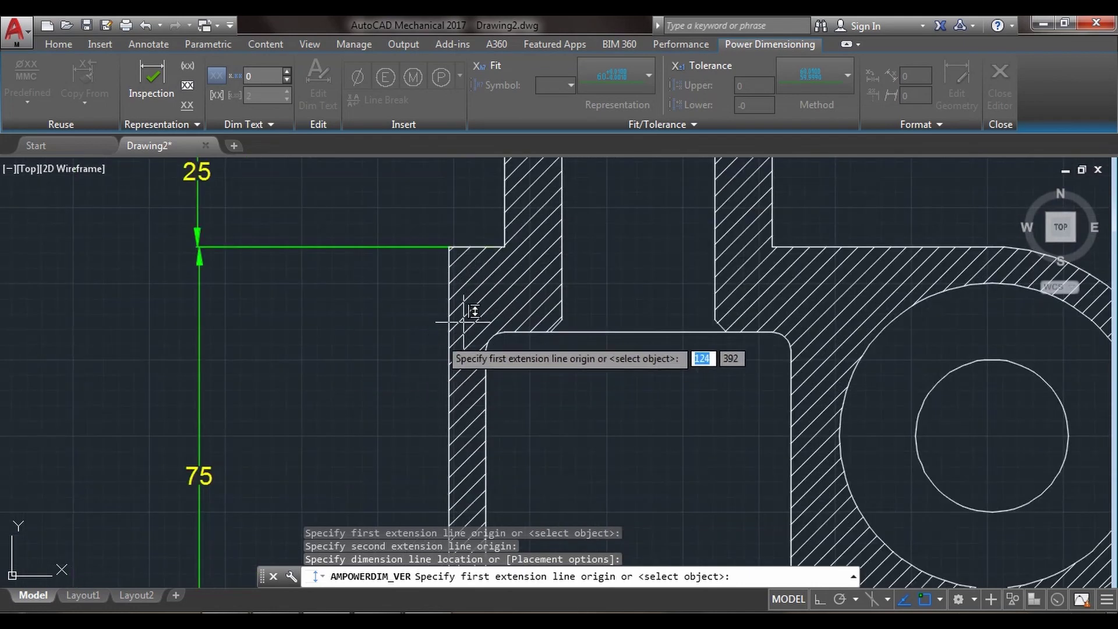
click(562, 247)
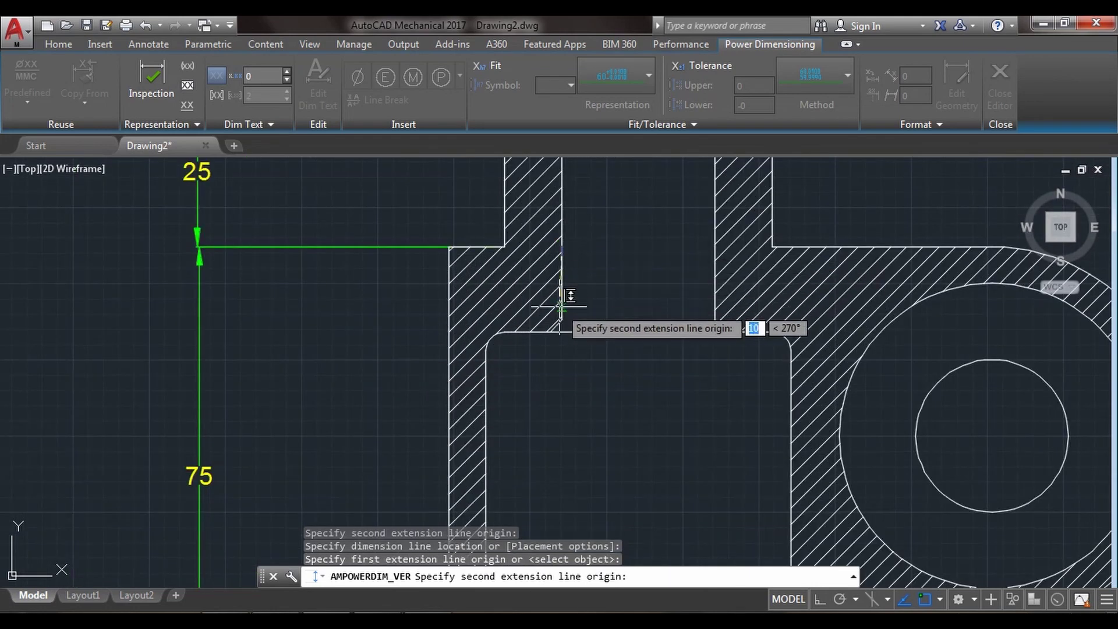
click(562, 319)
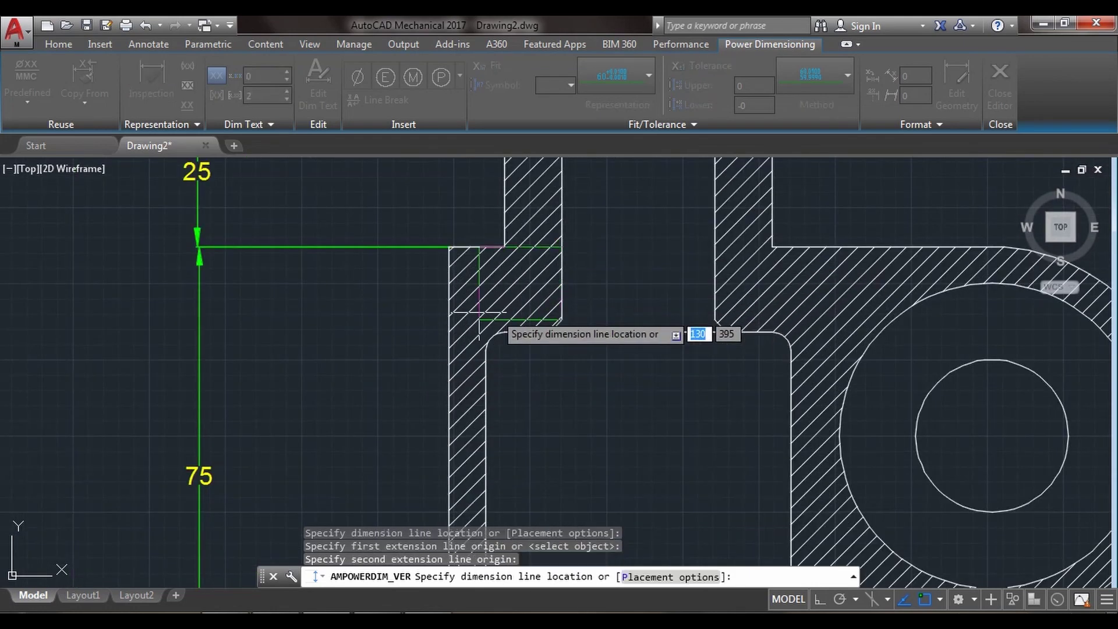
click(385, 297)
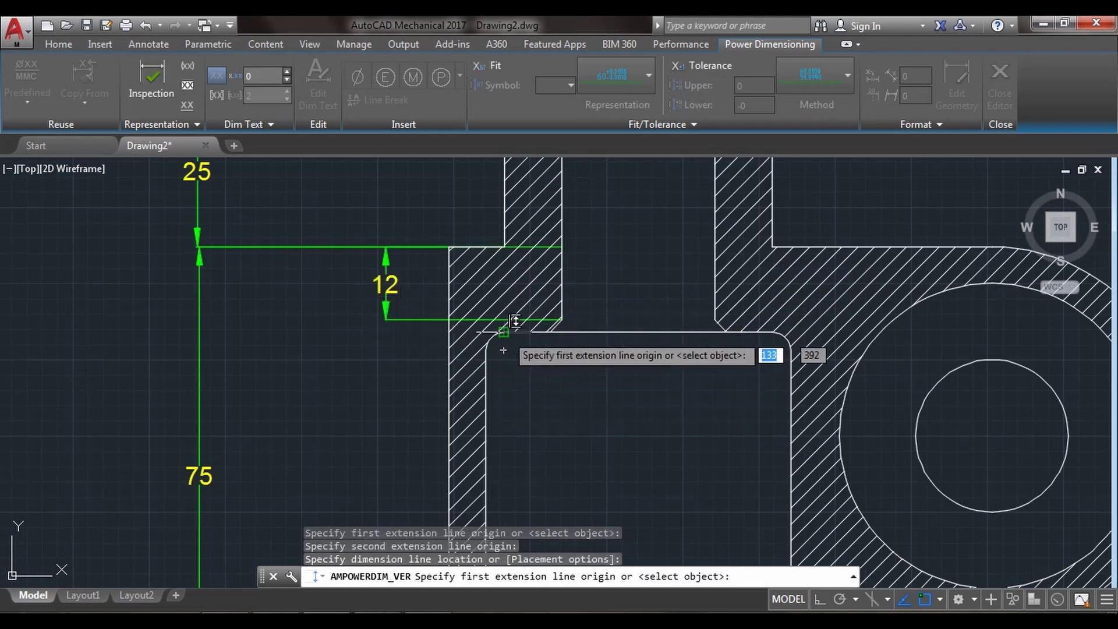
- Add the 42 vertical dimension beside the rectangular cutout
click(487, 333)
scroll(517, 390, down, 4)
scroll(516, 390, up, 8)
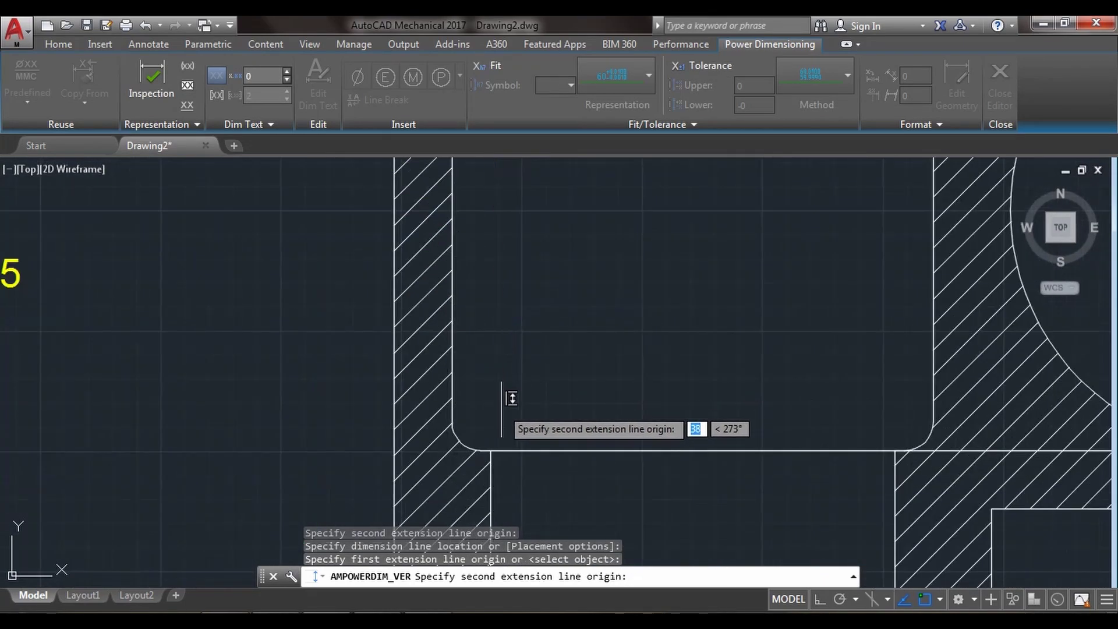
click(481, 451)
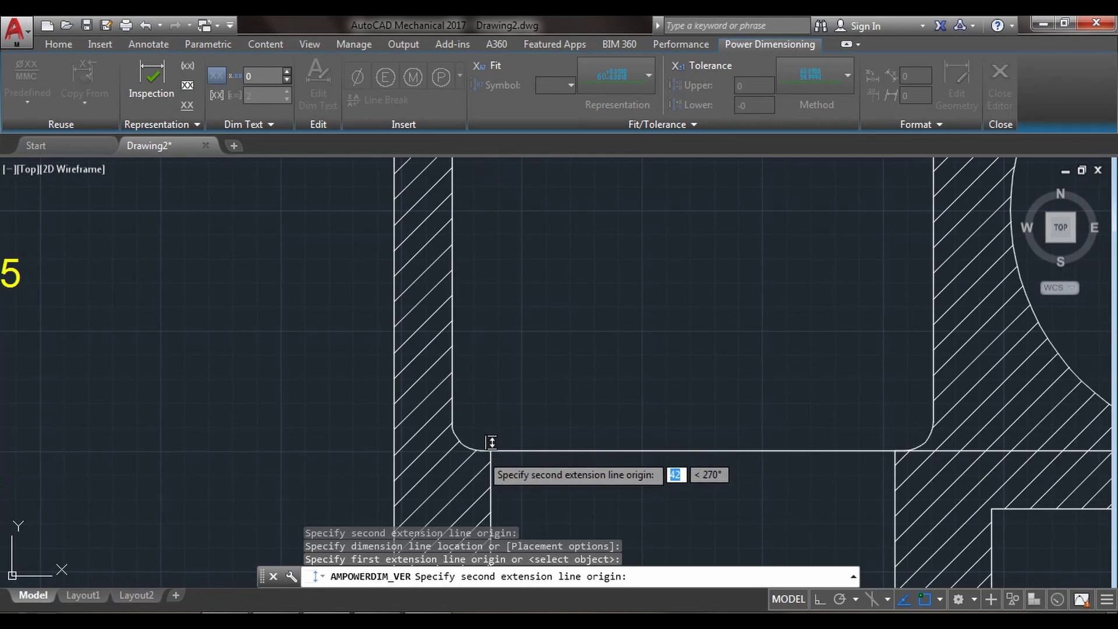
scroll(251, 245, up, 2)
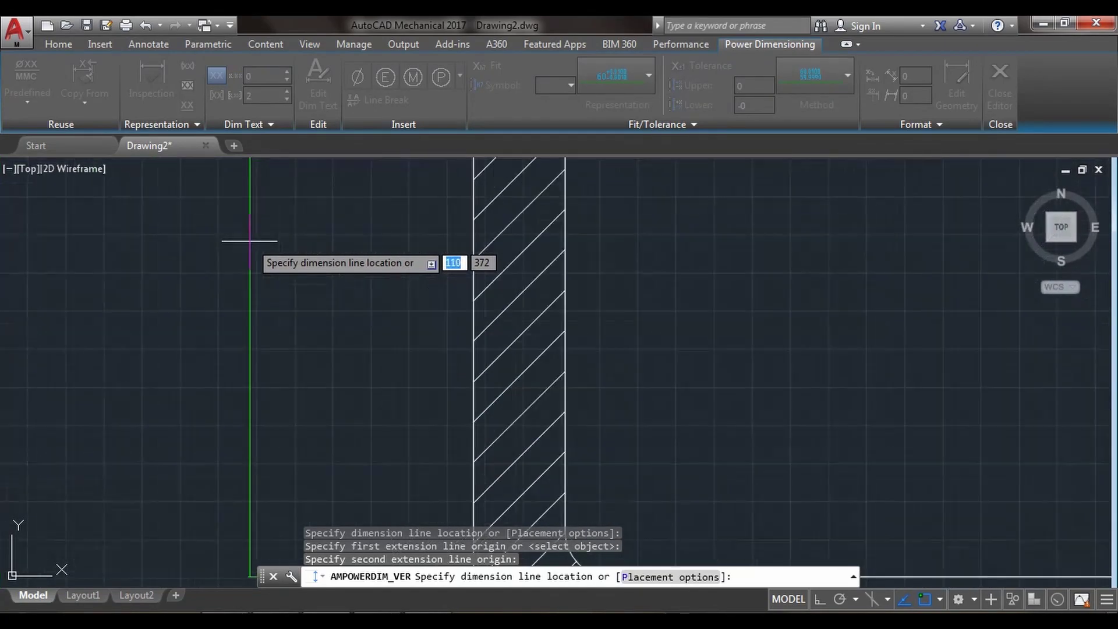
scroll(250, 240, down, 4)
scroll(250, 240, down, 3)
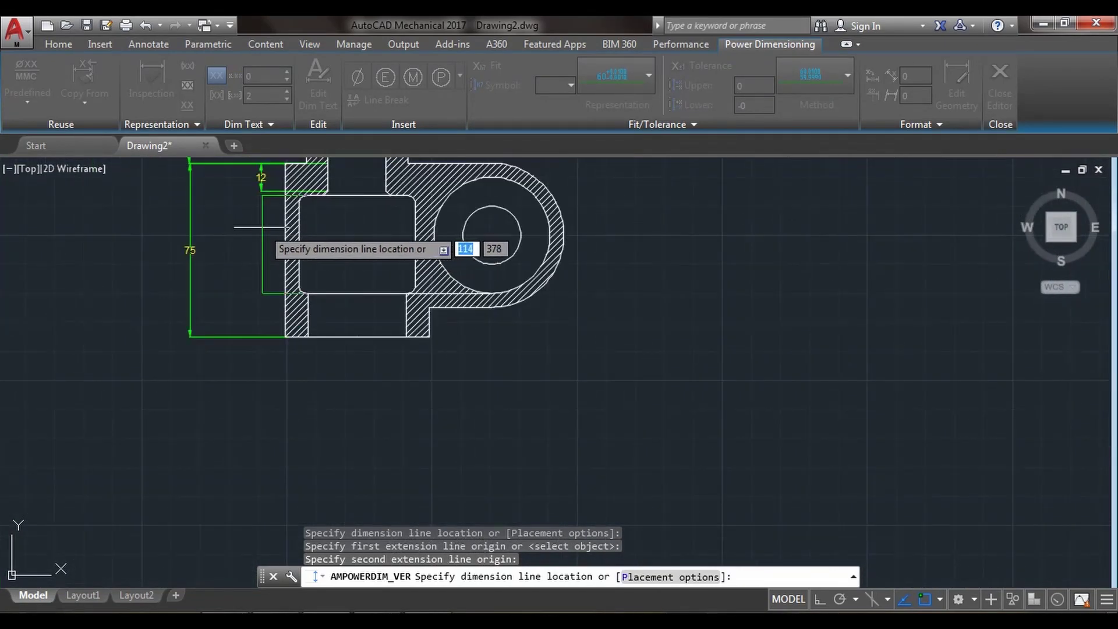
click(261, 227)
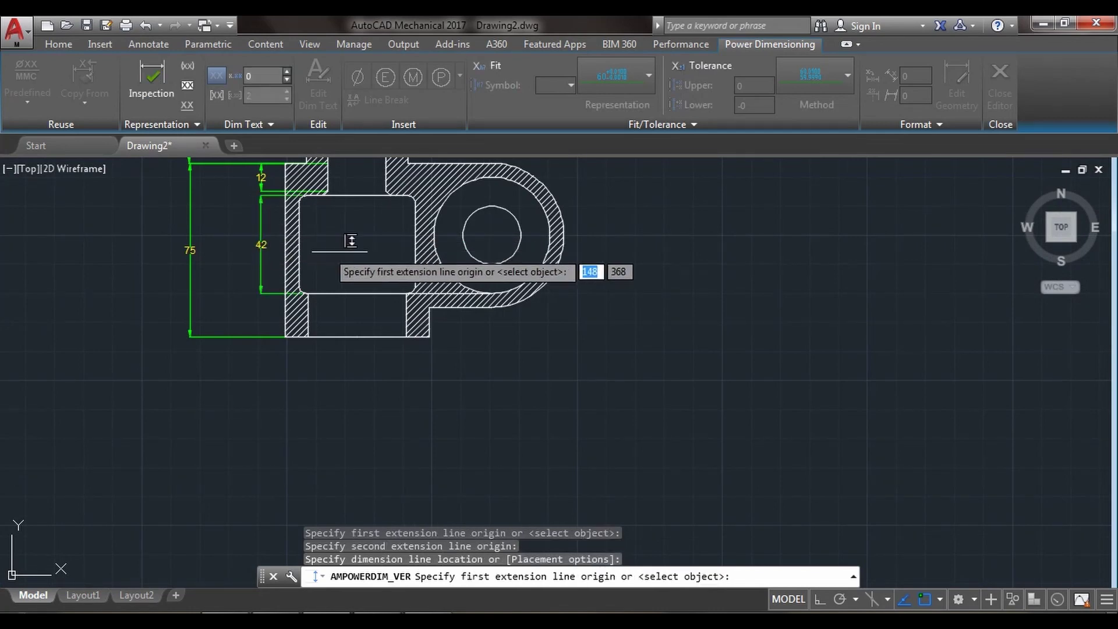
middle_drag(321, 249, 394, 307)
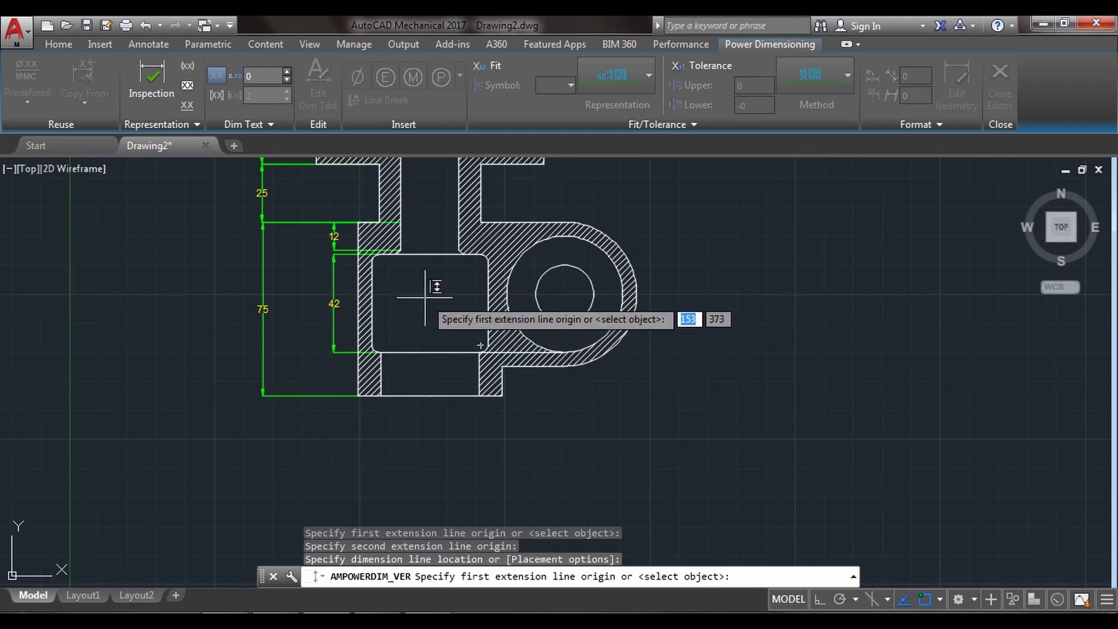
middle_drag(429, 287, 432, 334)
- Dimension the part's 98 overall top width with a horizontal power dimension
key(Escape)
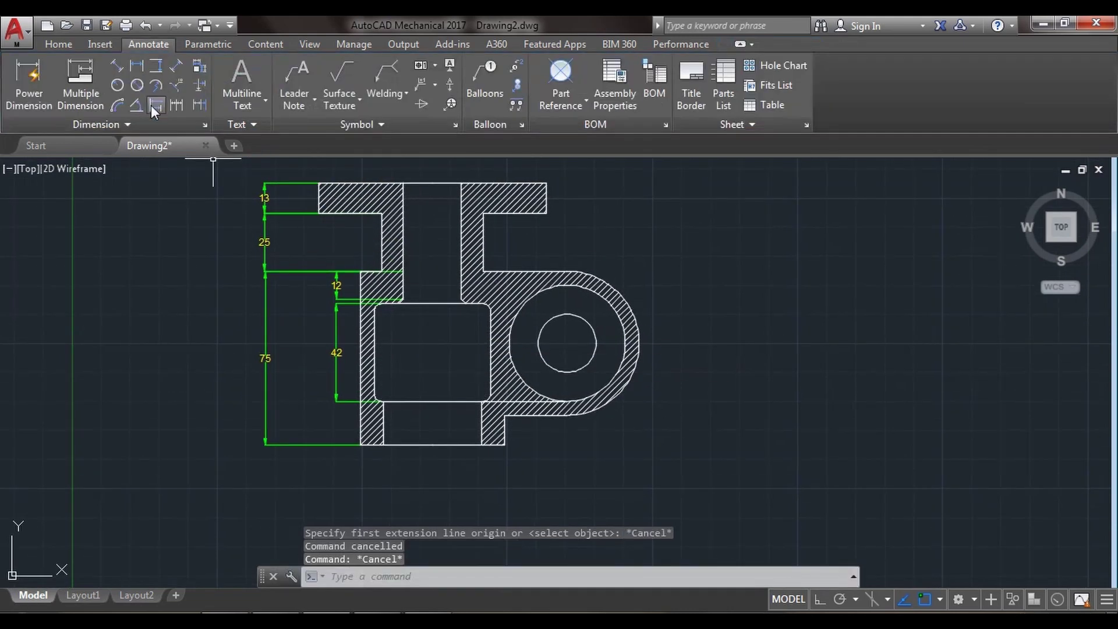
click(140, 65)
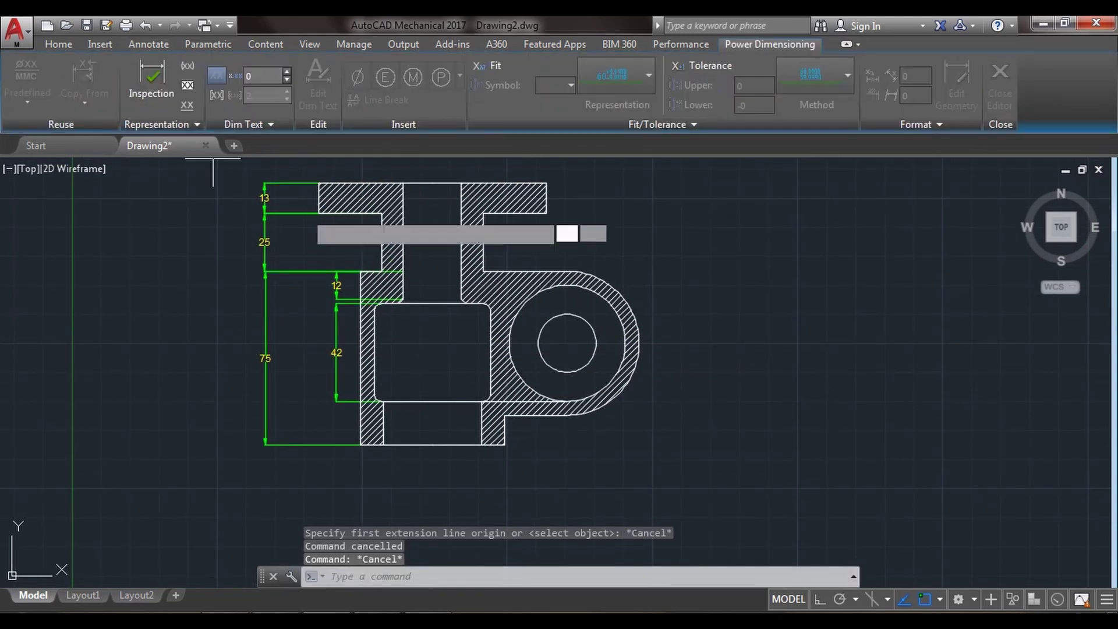
click(319, 183)
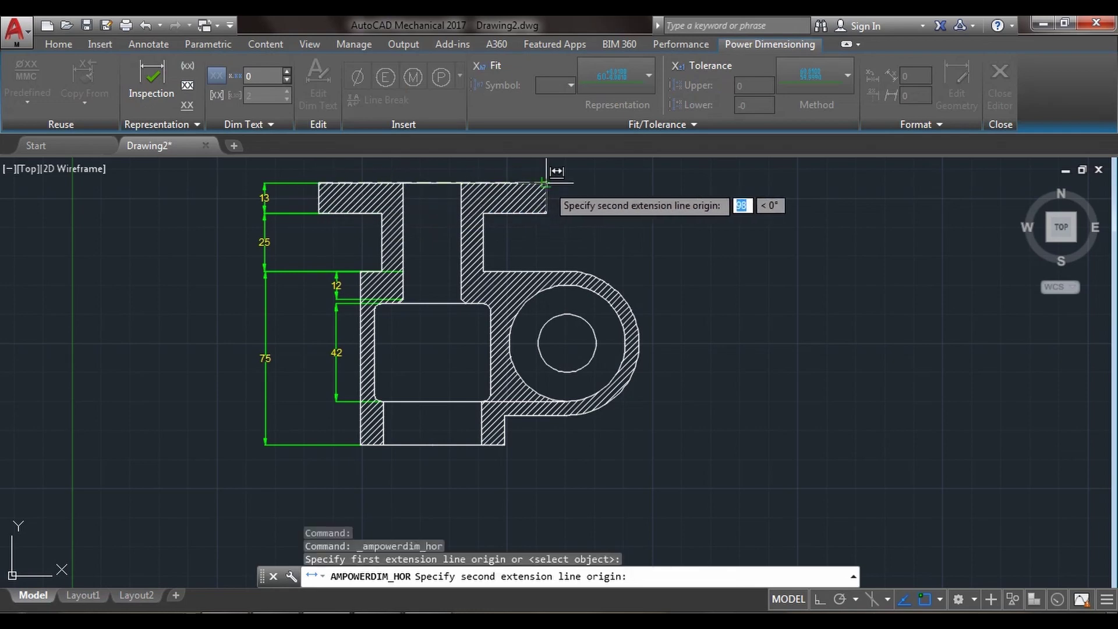
click(546, 183)
middle_drag(508, 171, 507, 225)
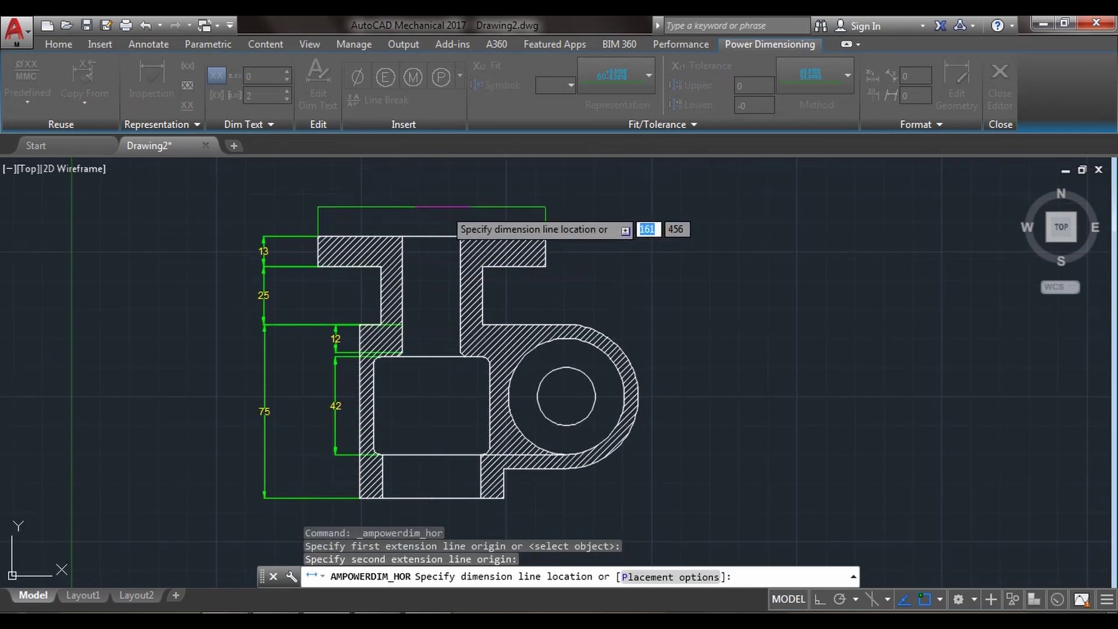
click(429, 188)
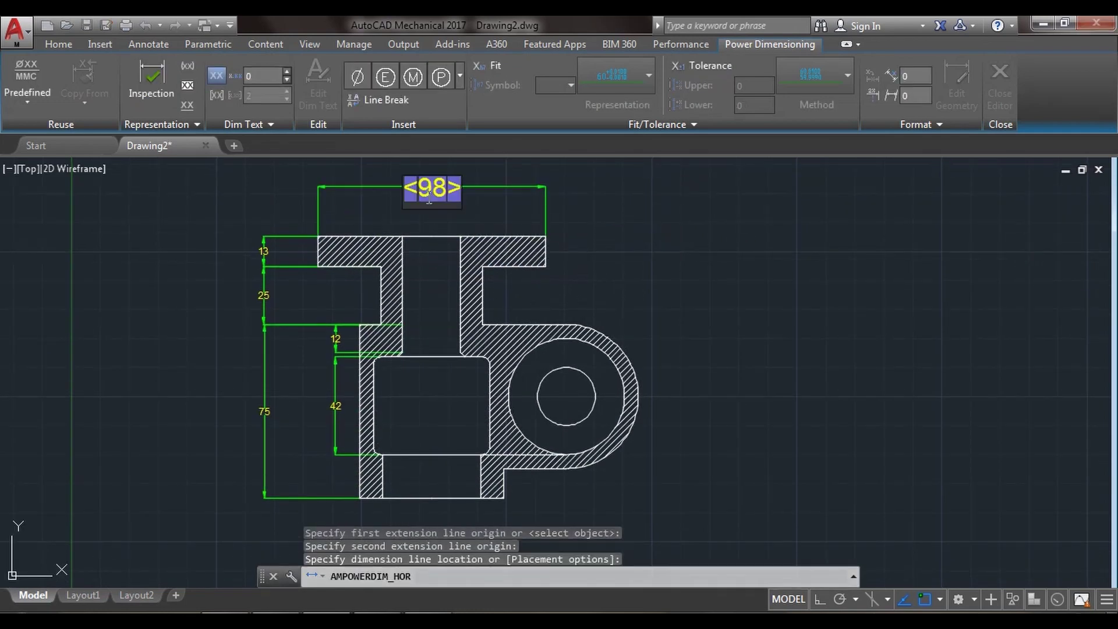
click(389, 222)
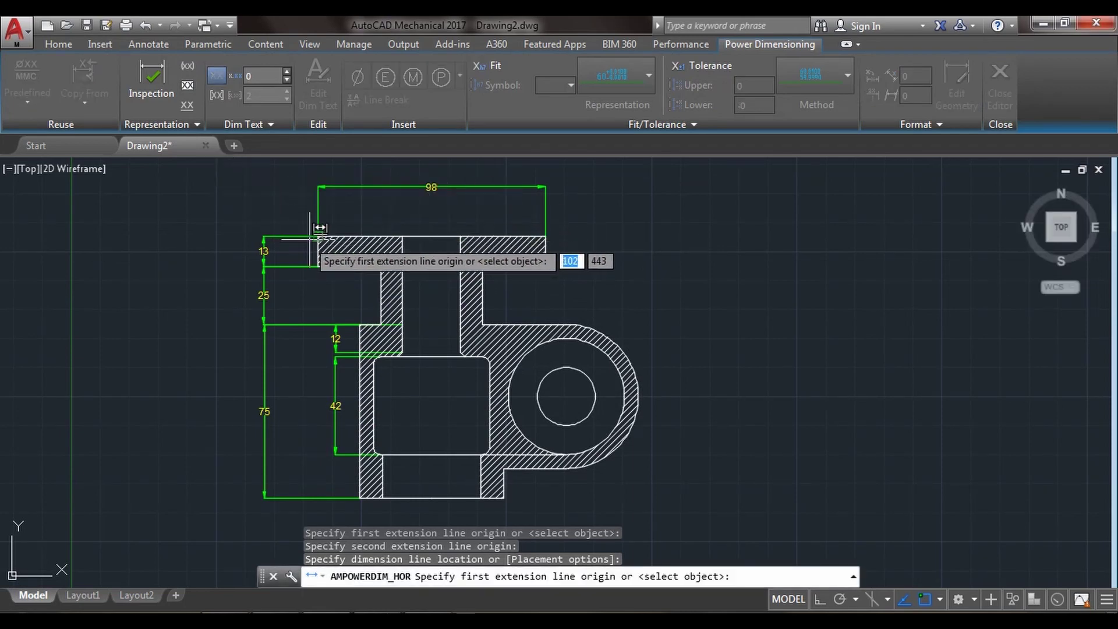
- Add horizontal dimensions 25 across the slot, 44 across the neck and 50 across the cutout
click(403, 237)
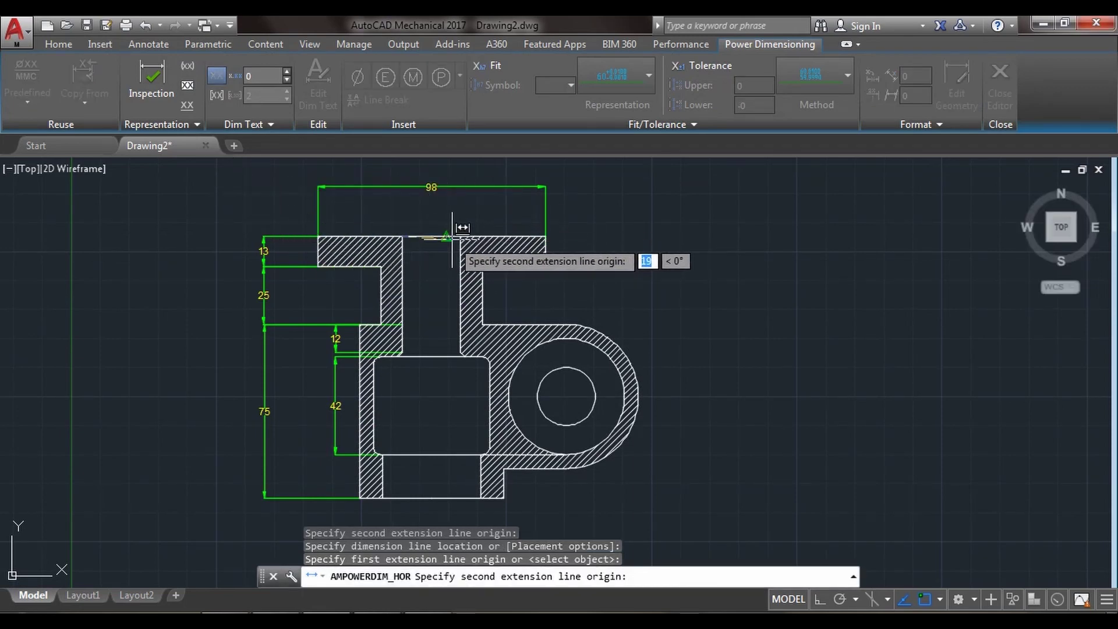
click(460, 237)
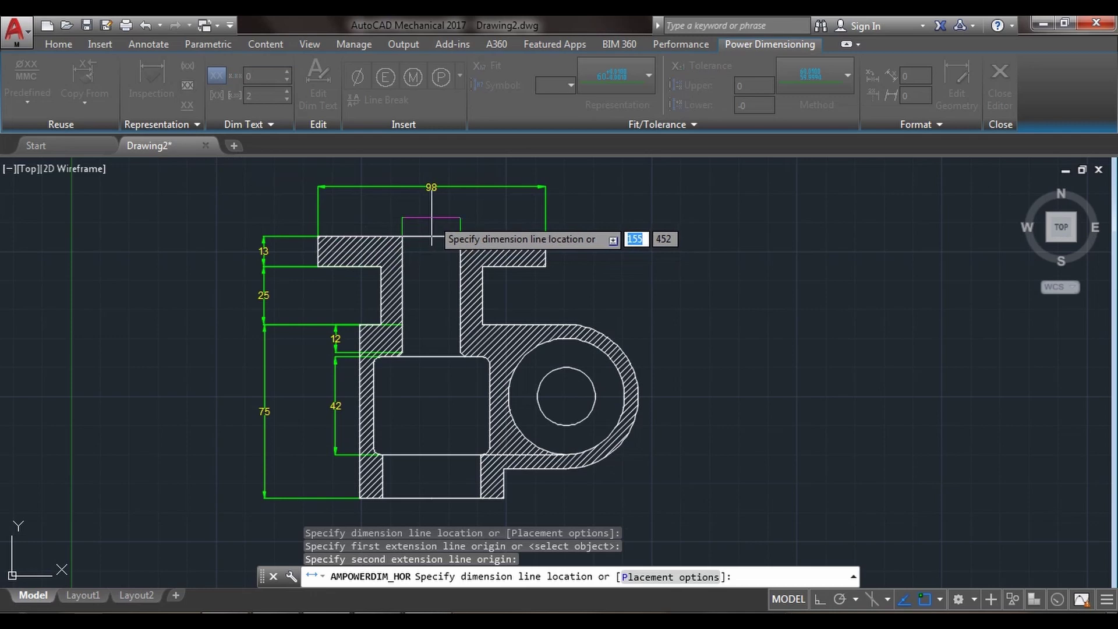
click(432, 239)
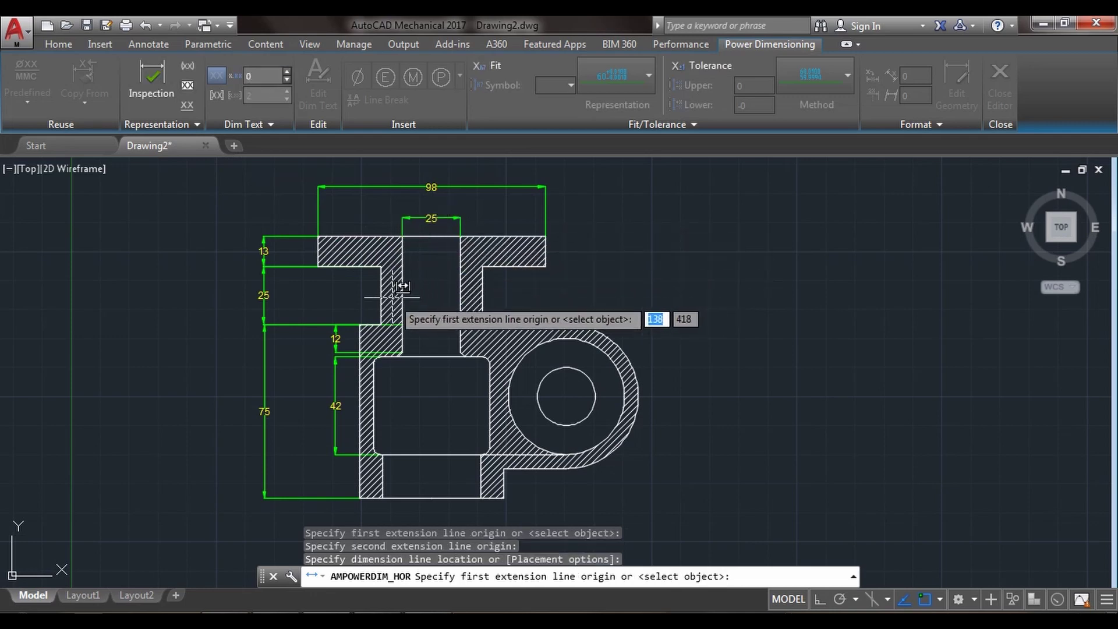
click(382, 266)
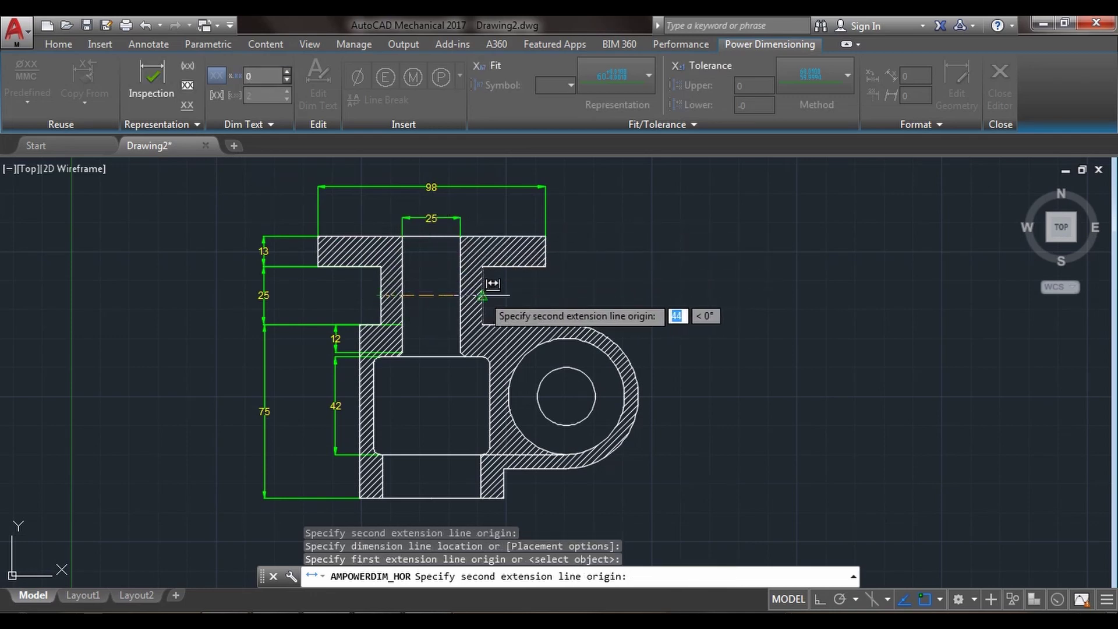
click(482, 267)
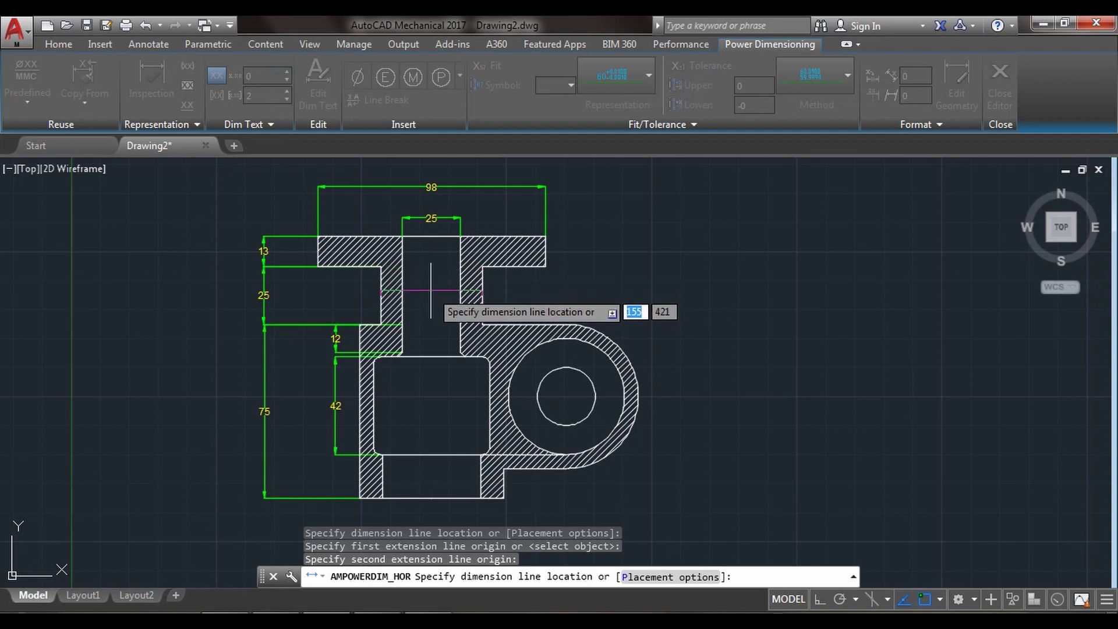
click(431, 290)
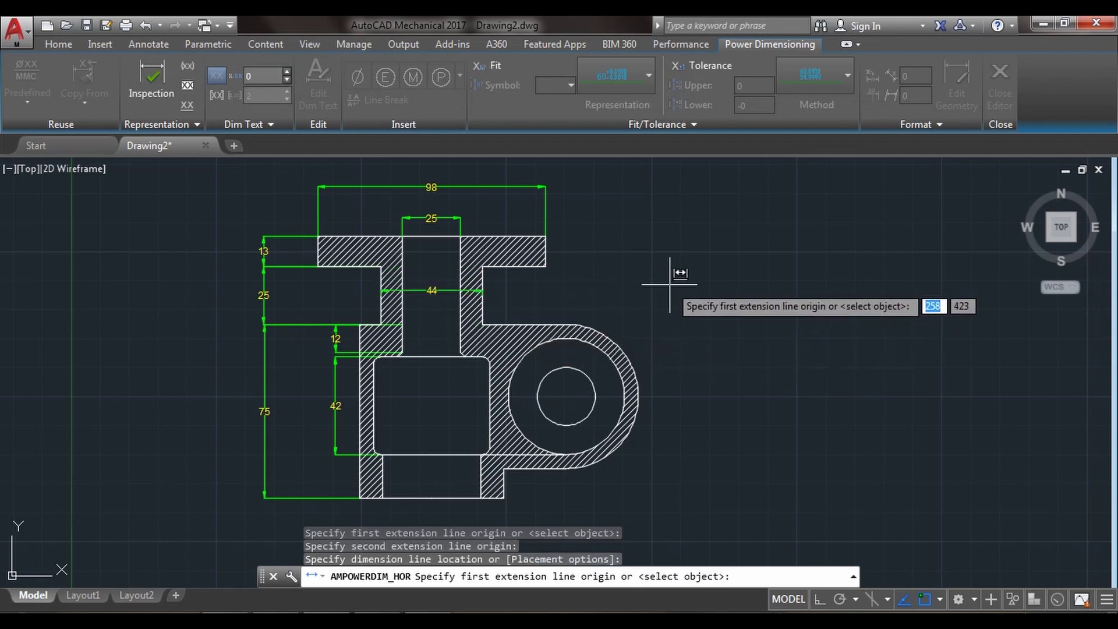
click(382, 406)
click(490, 403)
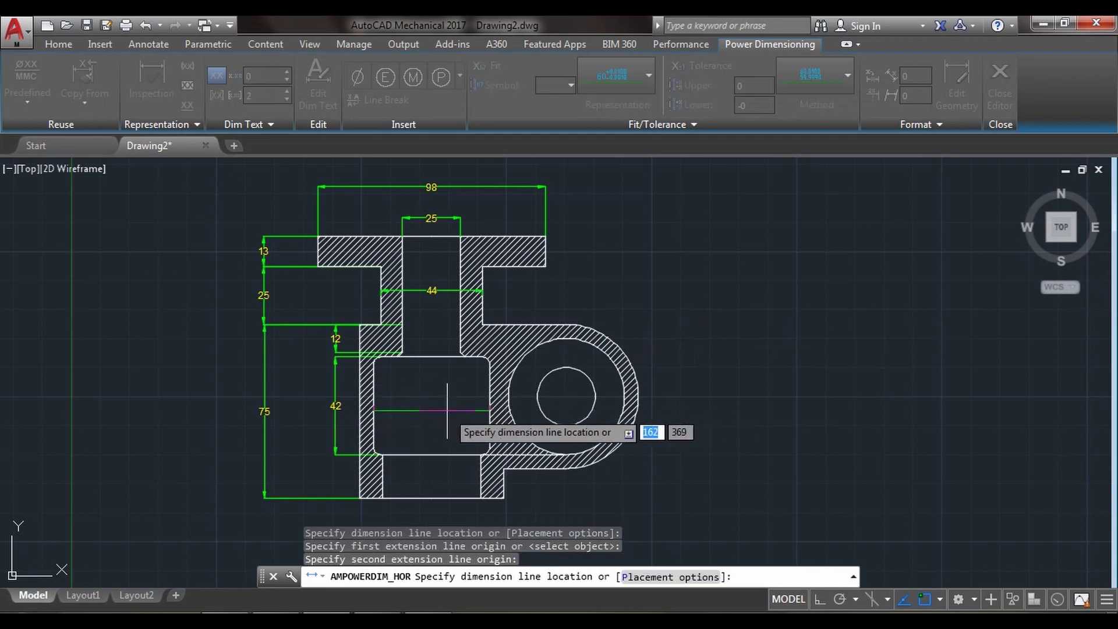
click(433, 404)
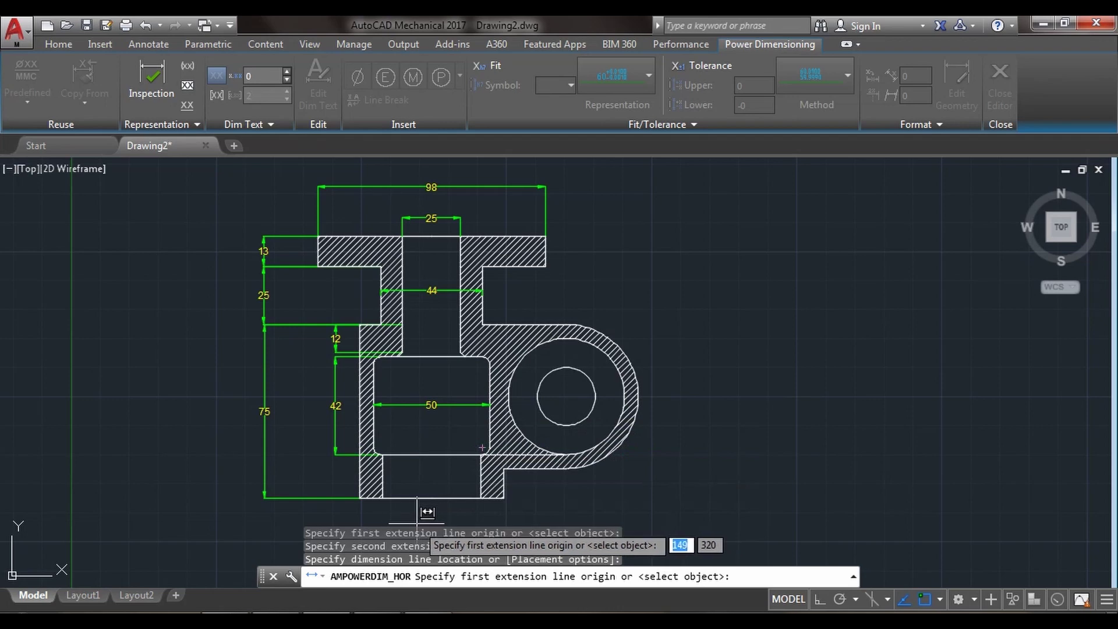
- Place the 62 width dimension below the part's base
scroll(429, 502, down, 2)
scroll(429, 506, up, 4)
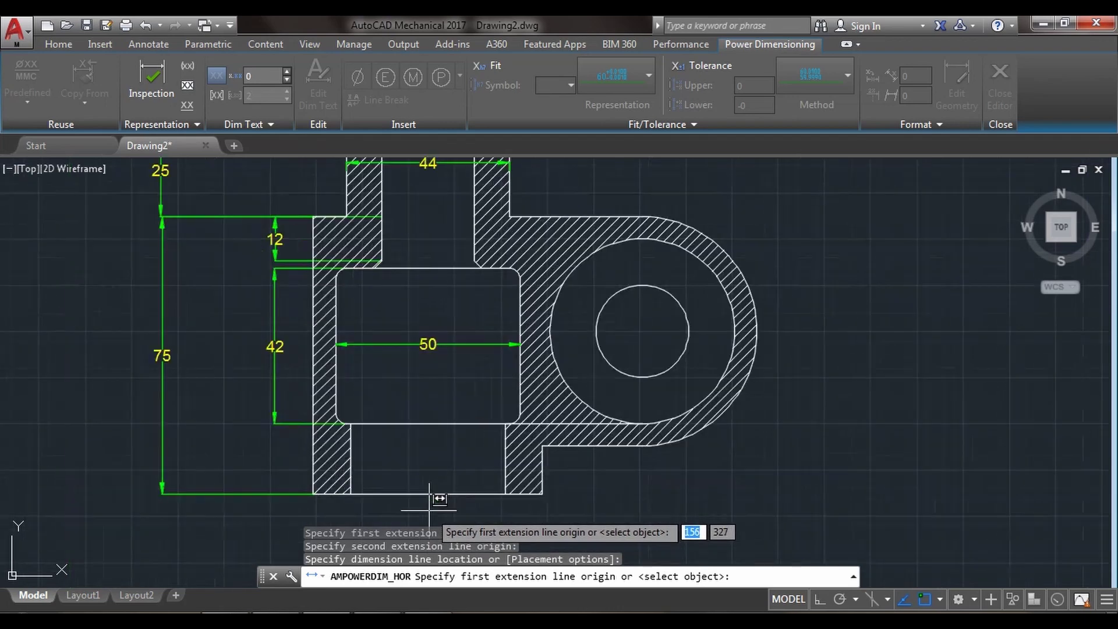
click(312, 494)
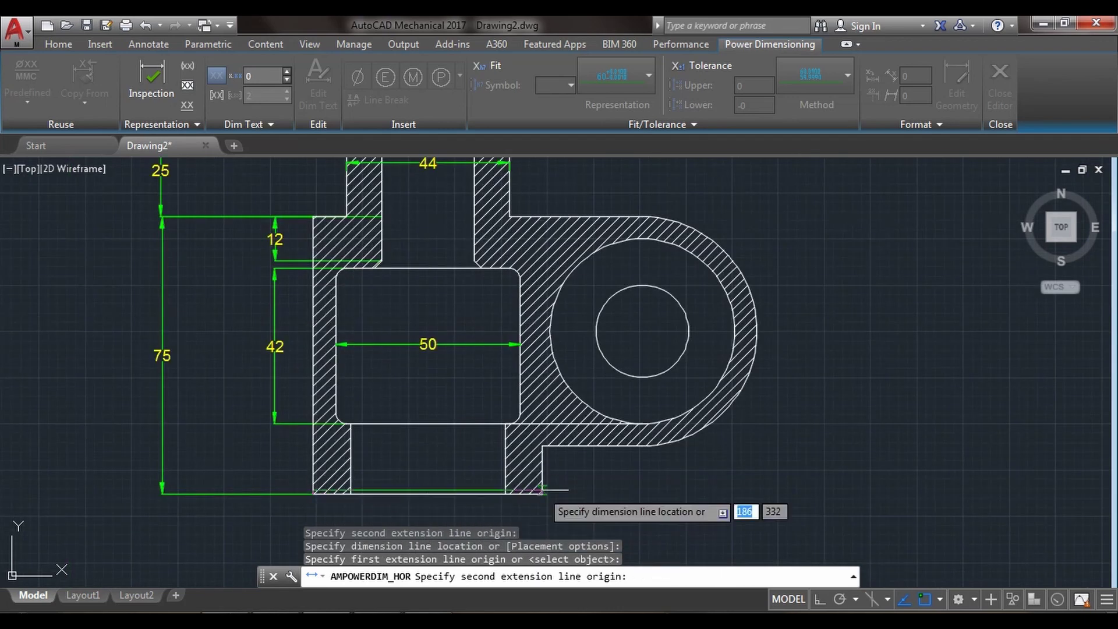
click(542, 494)
scroll(453, 529, down, 2)
scroll(454, 526, down, 3)
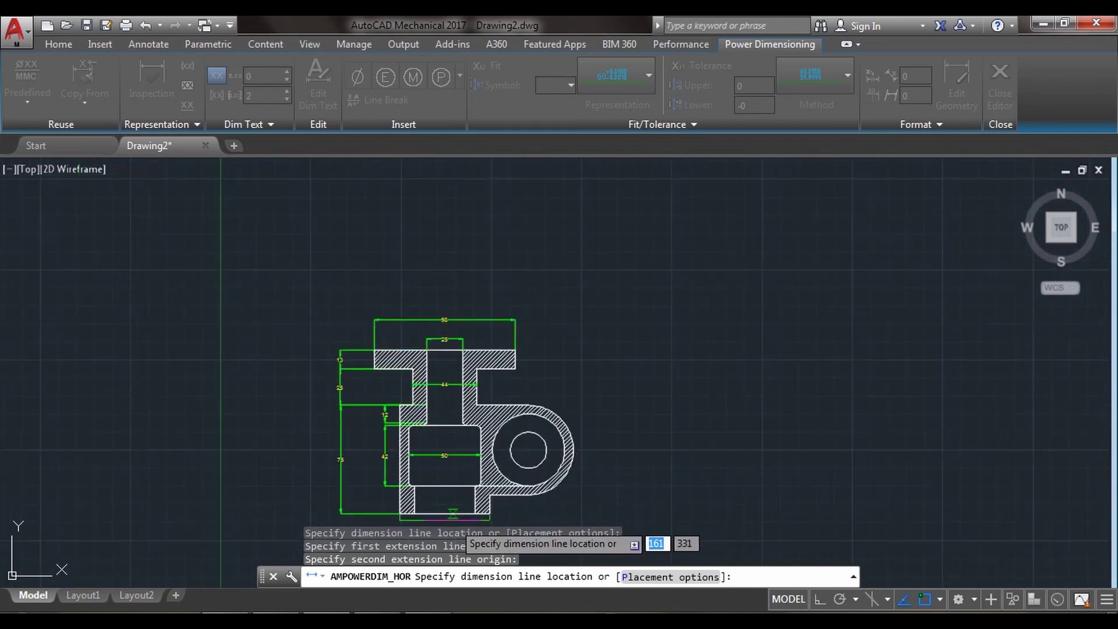
middle_drag(452, 547, 448, 433)
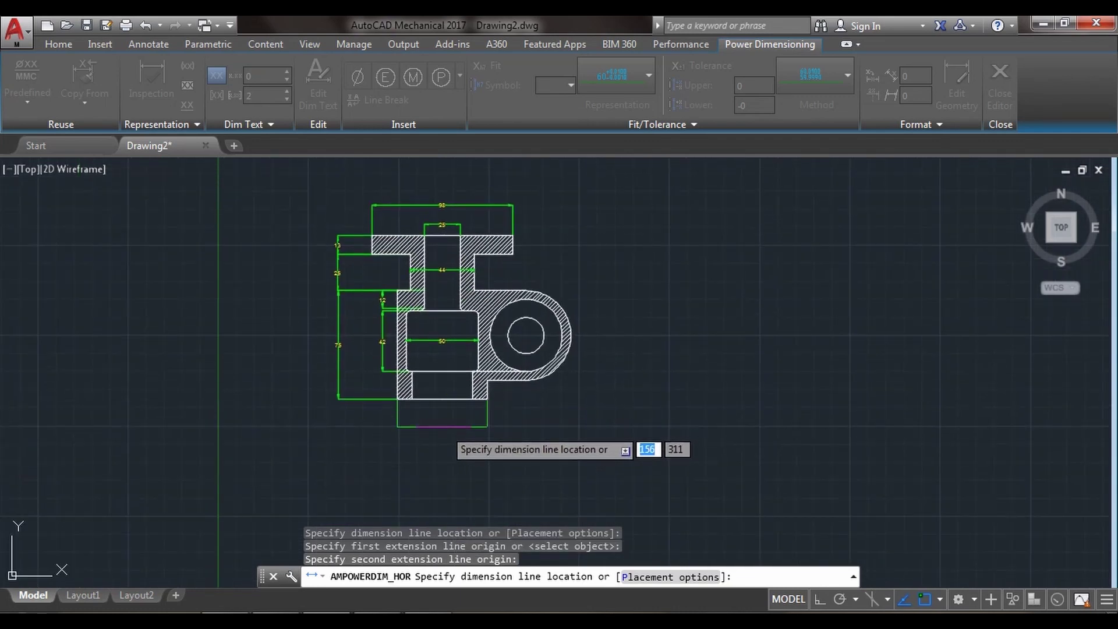
click(448, 427)
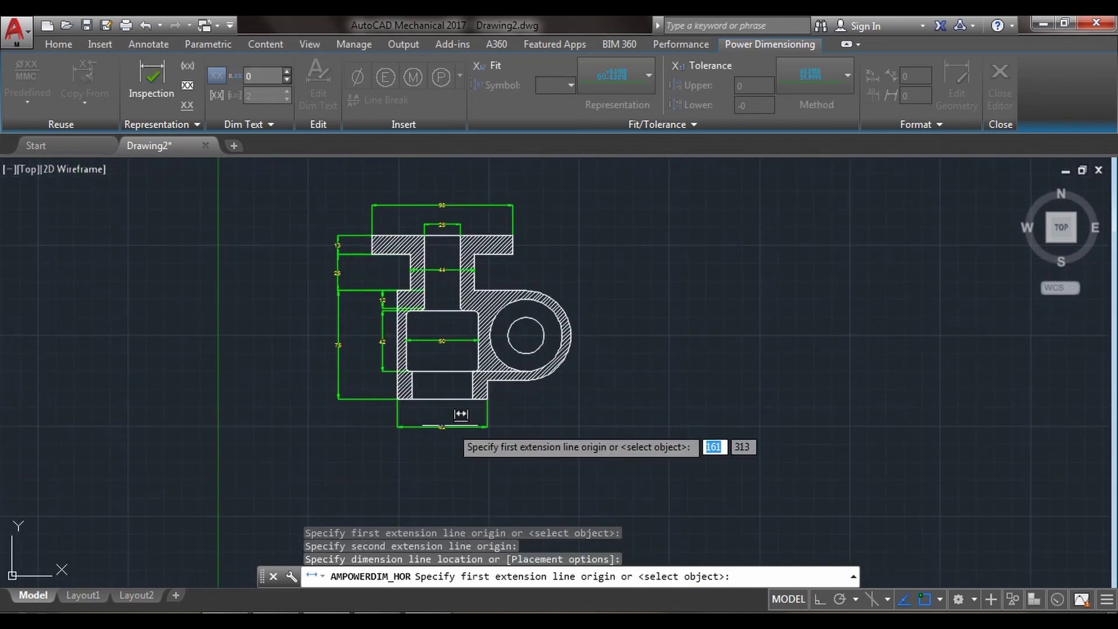
- Dimension the bottom opening as 42 and end horizontal dimensioning
click(412, 399)
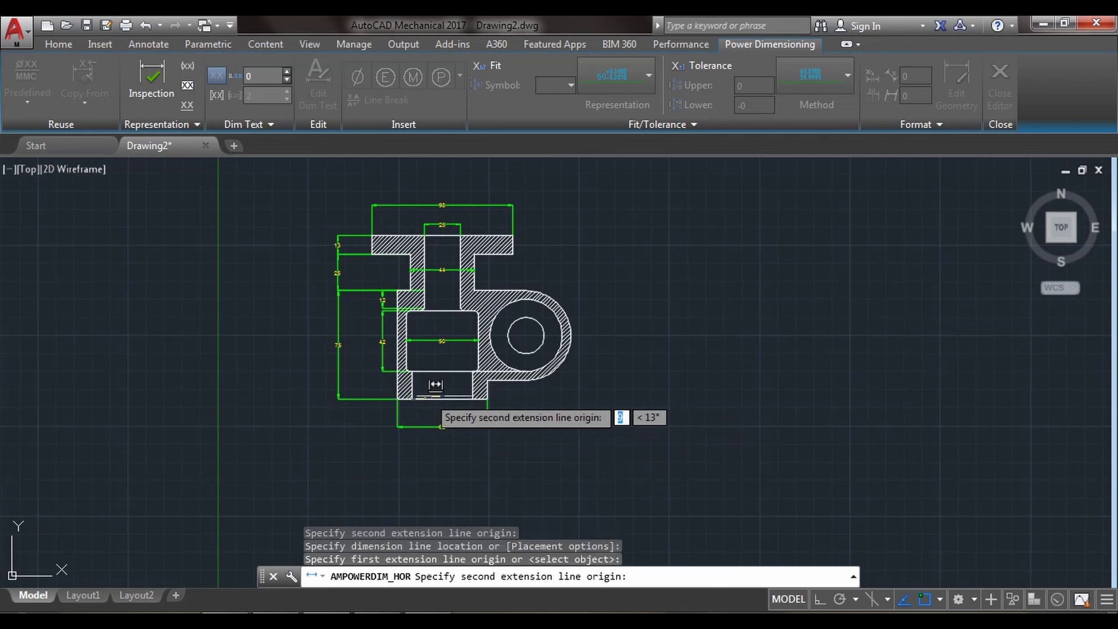
click(473, 399)
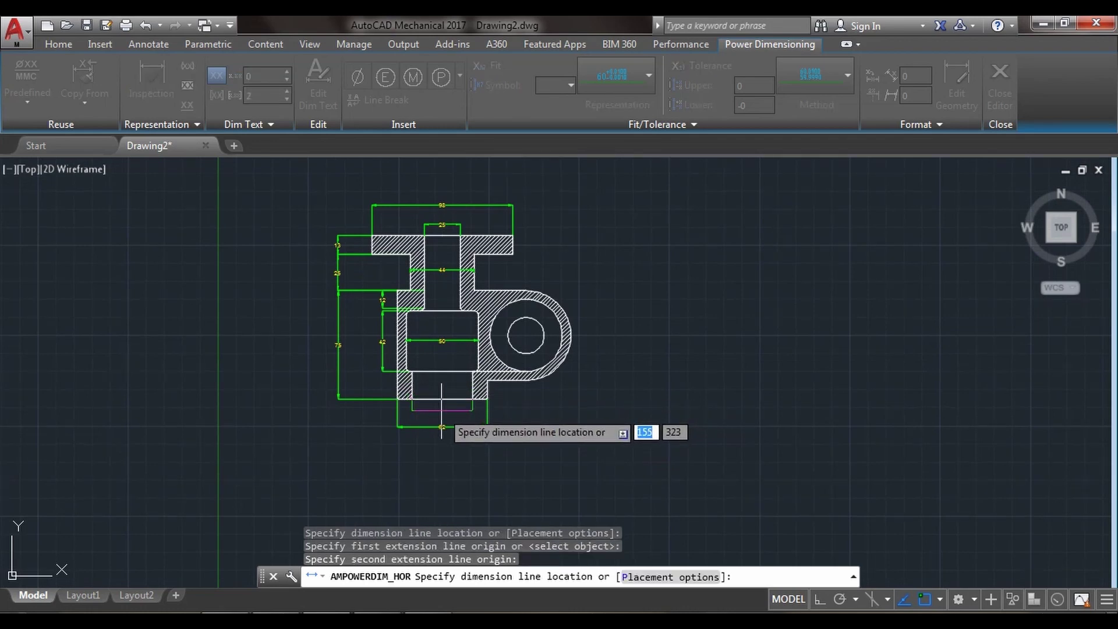
click(442, 410)
scroll(449, 425, up, 2)
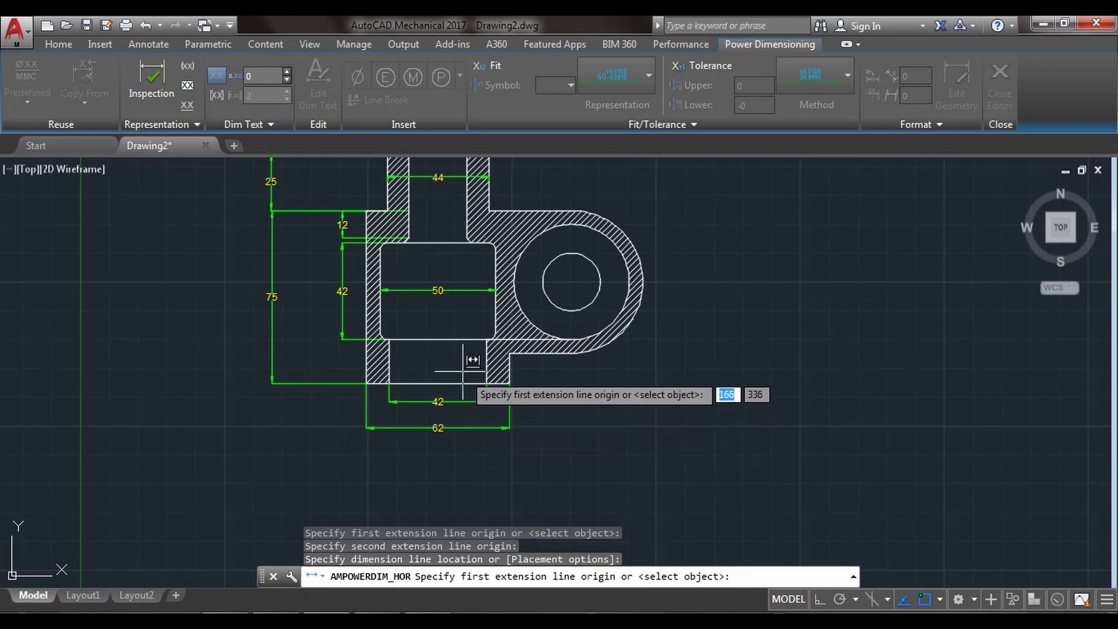
middle_drag(463, 371, 455, 472)
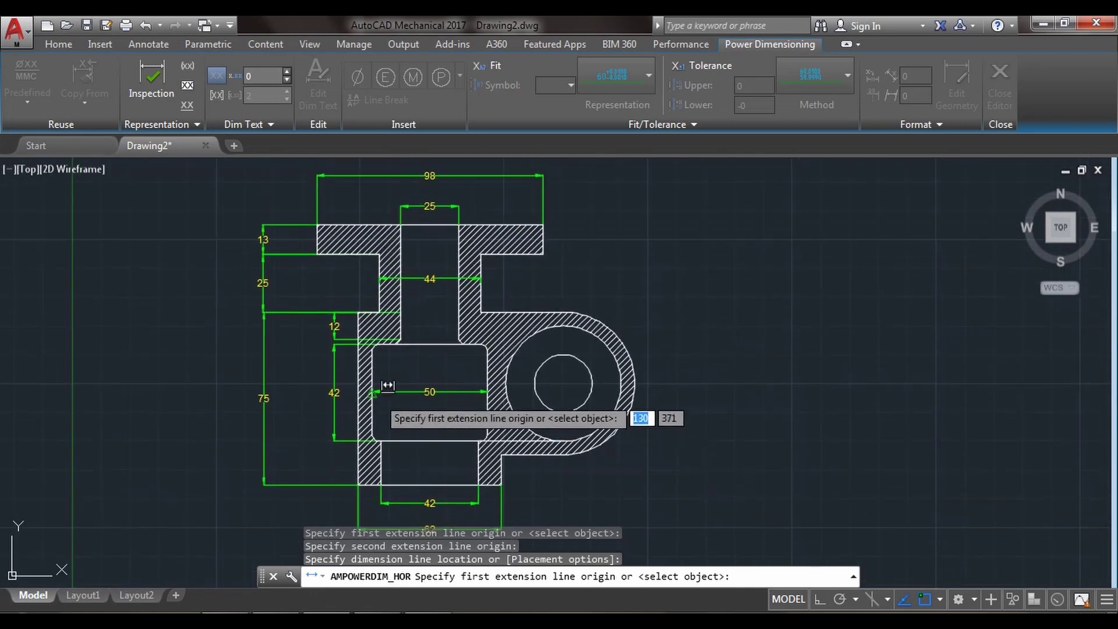
key(Escape)
key(Escape)
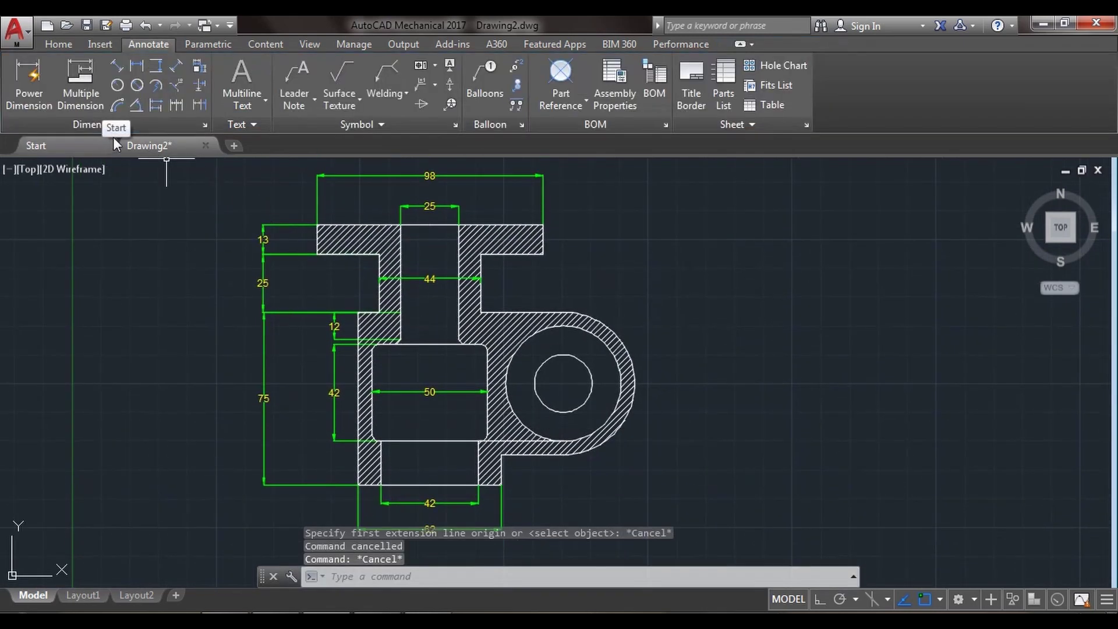
- Add Ø62, Ø50 and Ø25 diameter callouts to the boss circles, right of the part
click(117, 85)
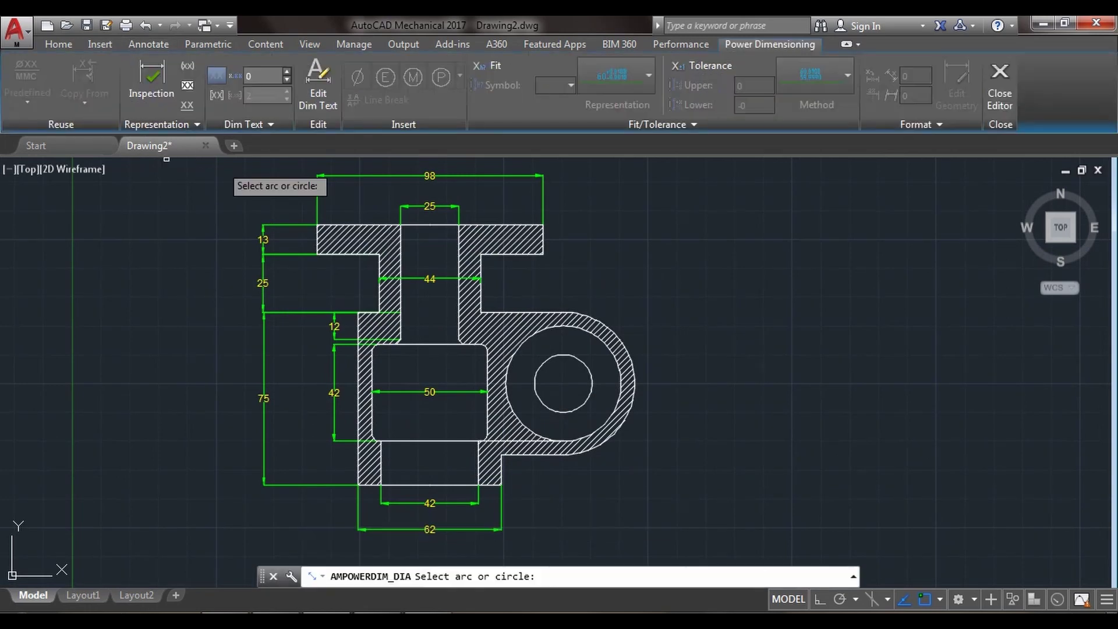
click(618, 324)
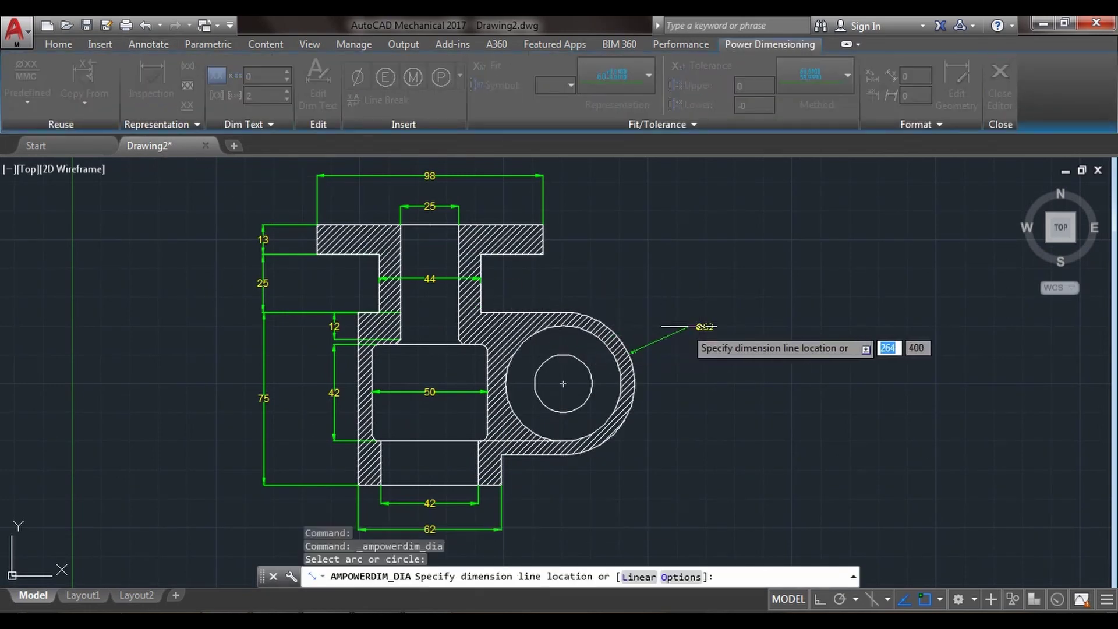
click(754, 323)
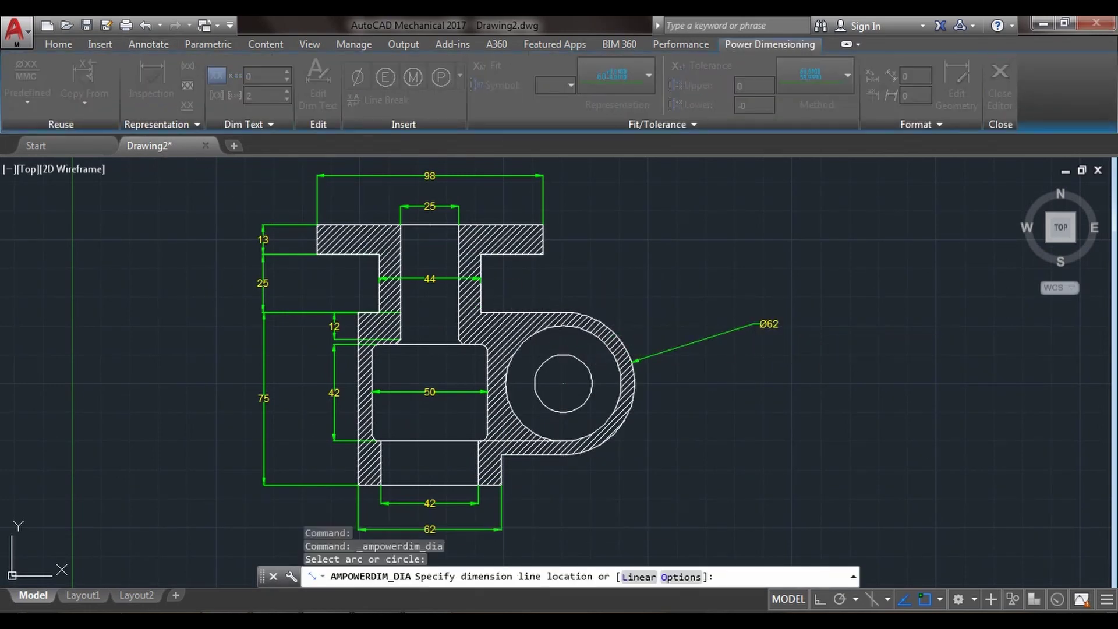
key(Return)
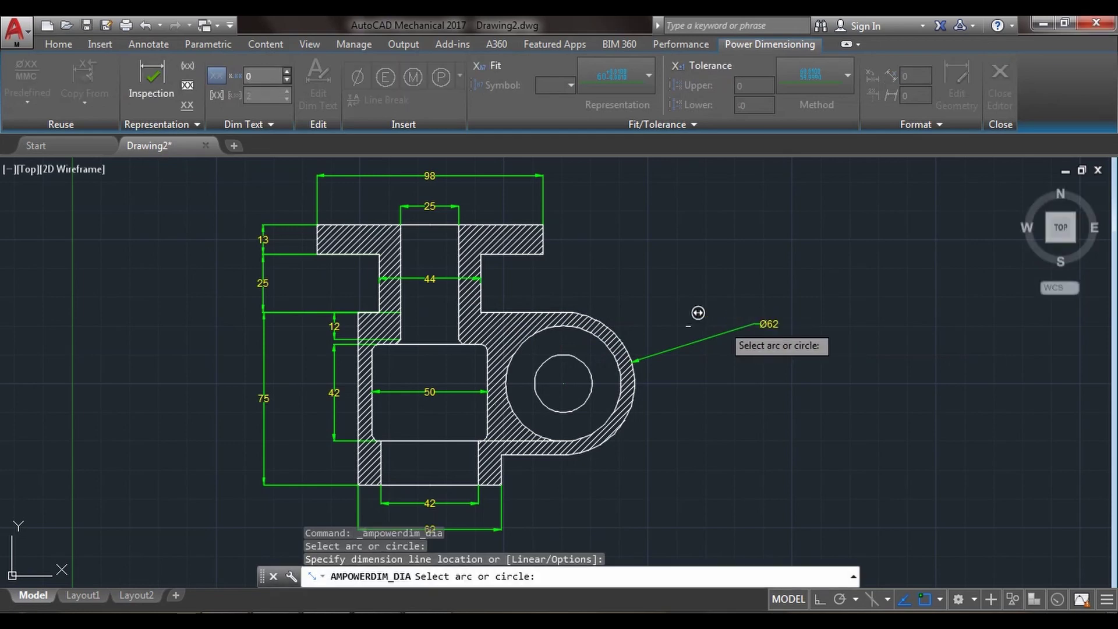
click(626, 359)
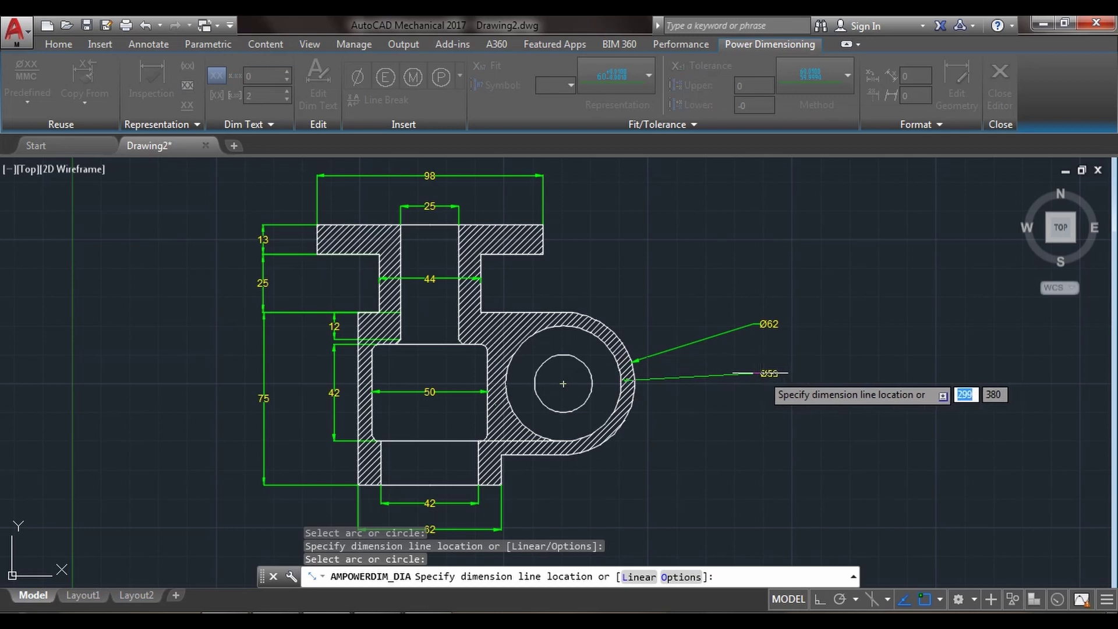
click(762, 373)
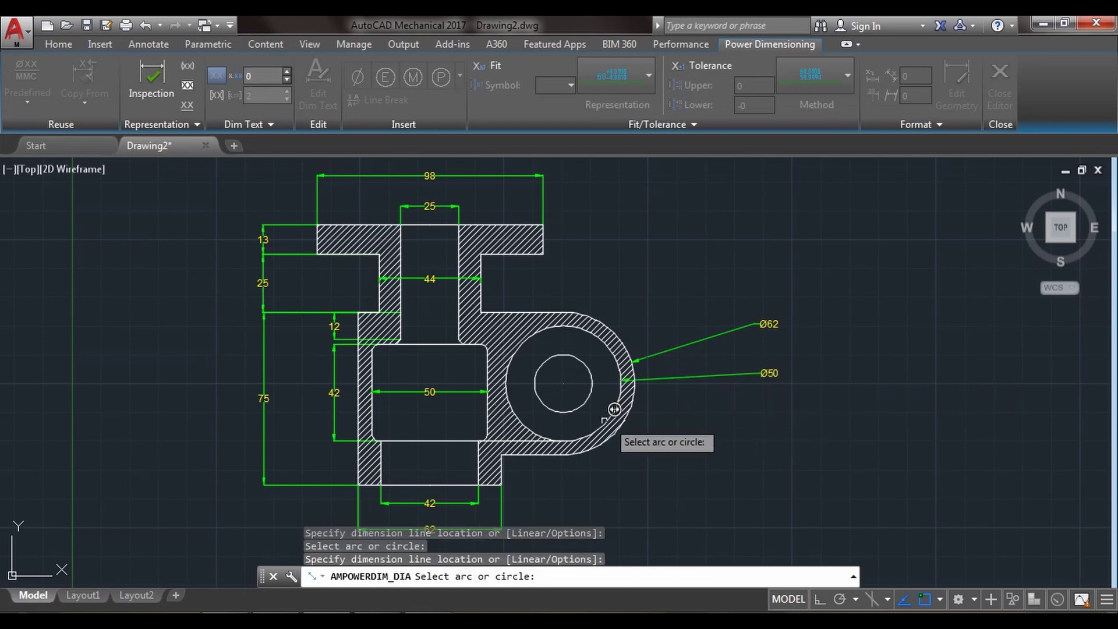
click(592, 389)
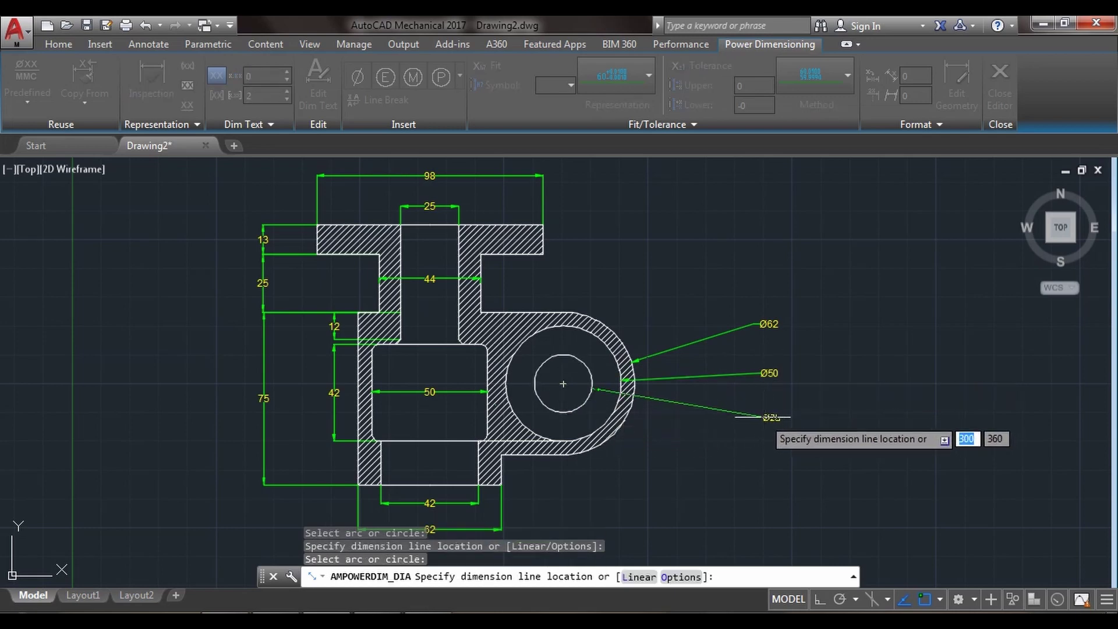
click(762, 417)
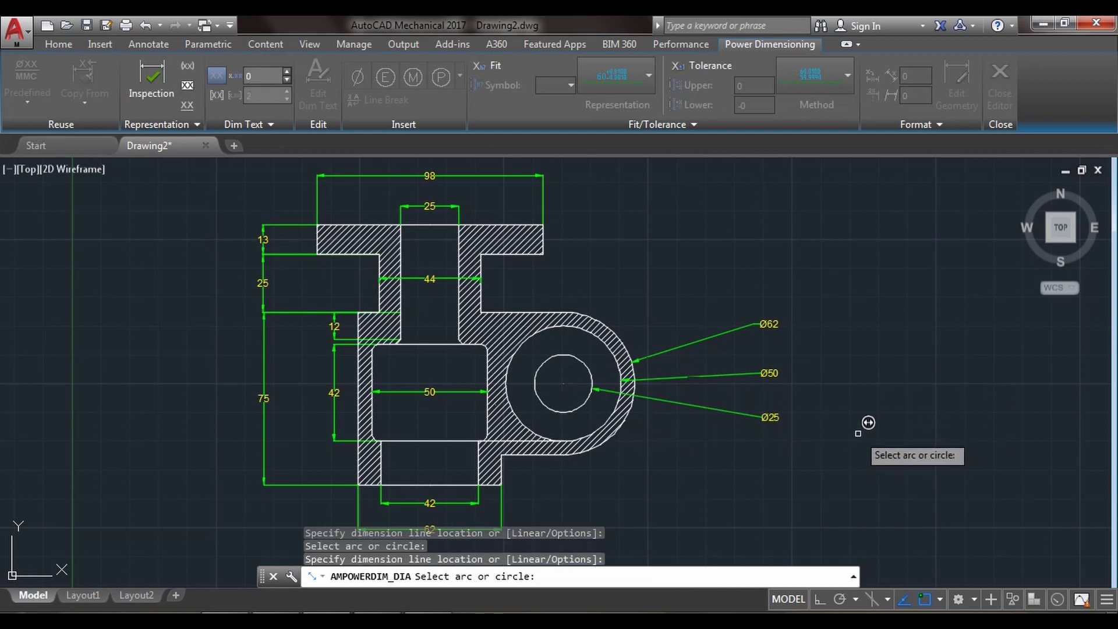
key(Escape)
key(Escape)
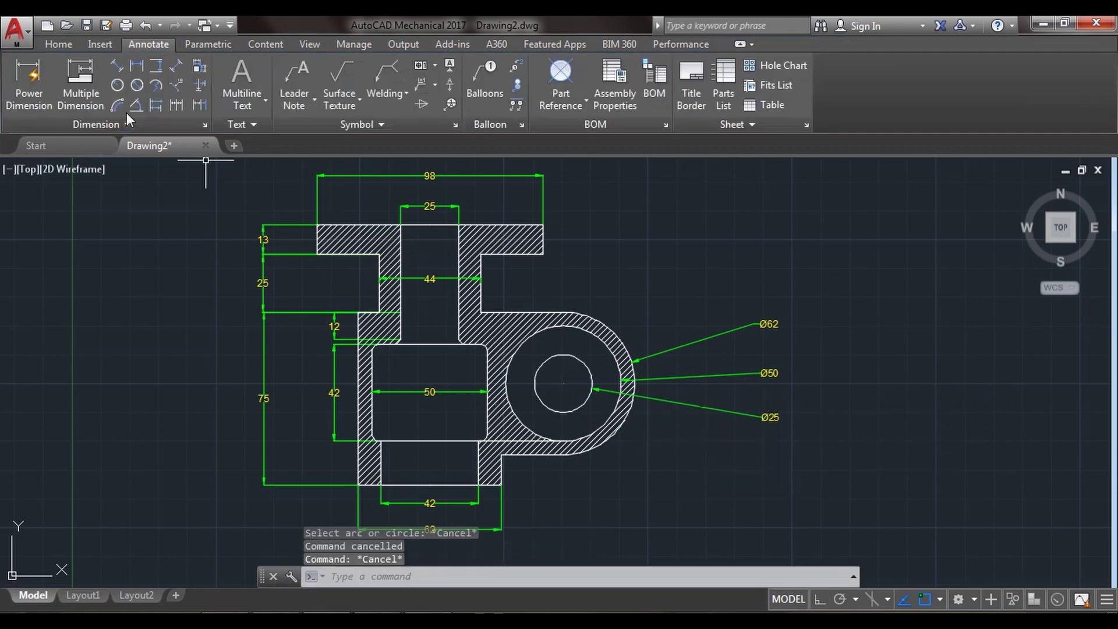
- Add a 36 horizontal dimension from the stem's right edge to the circle centre
click(139, 66)
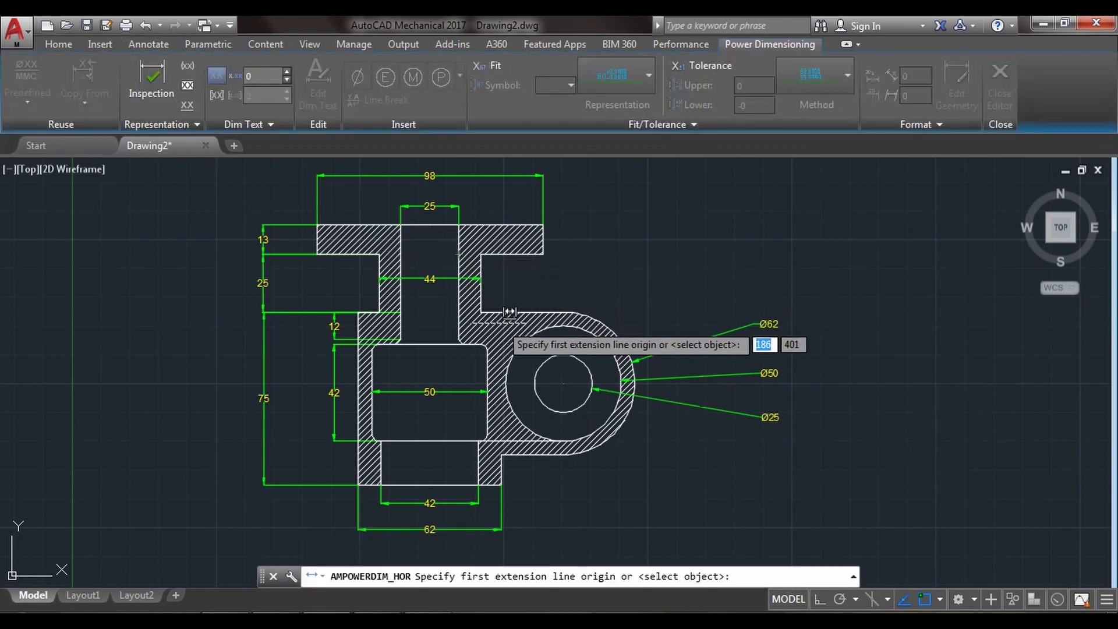
click(481, 313)
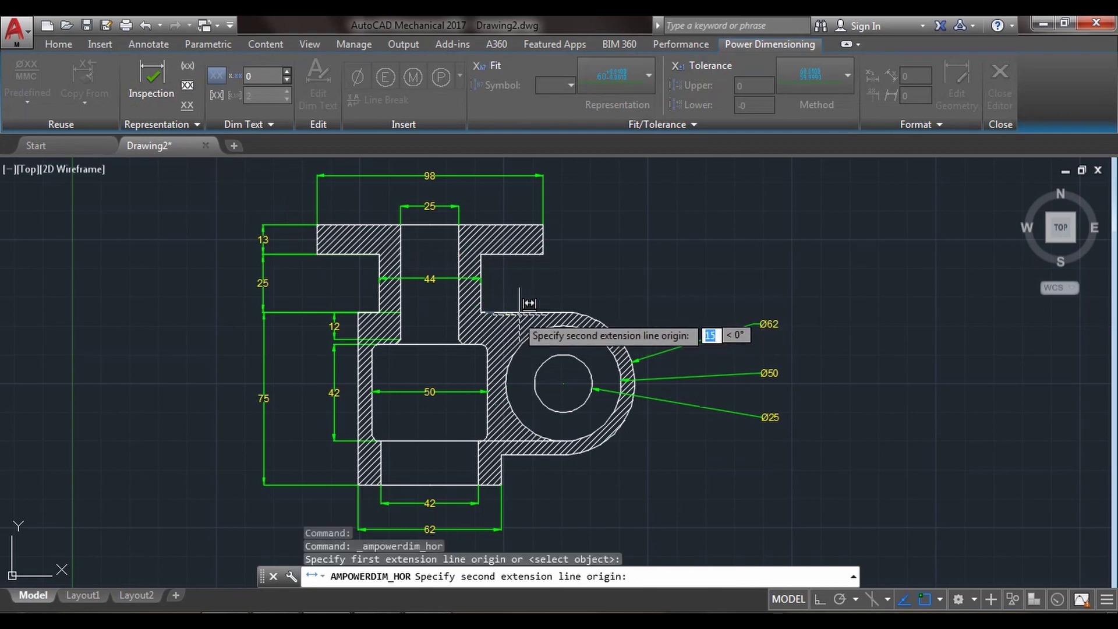
click(564, 313)
click(526, 293)
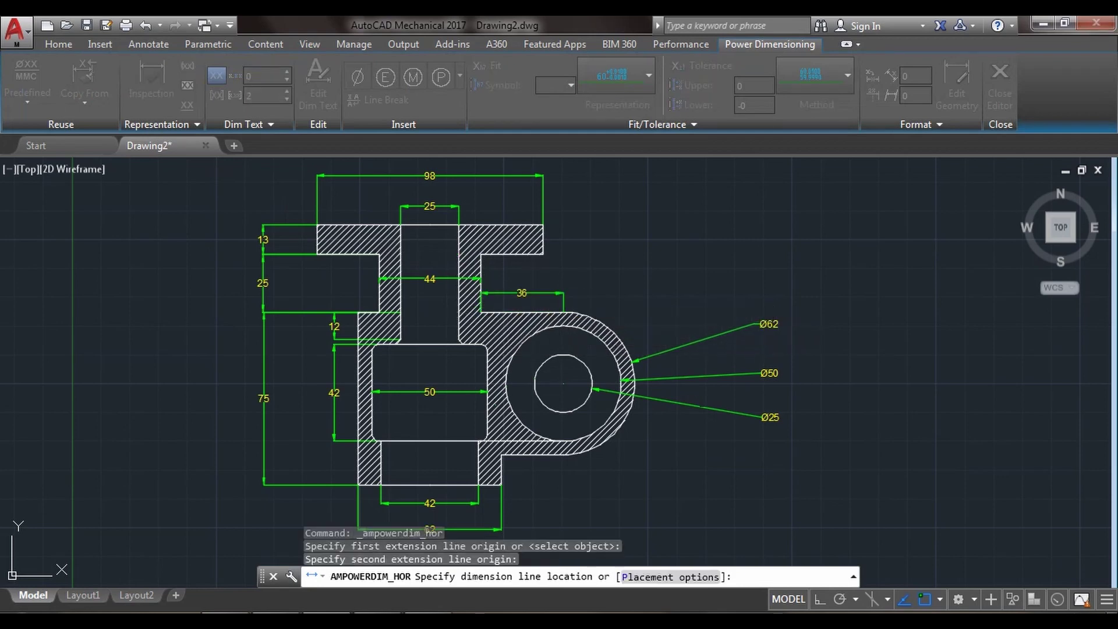
click(616, 295)
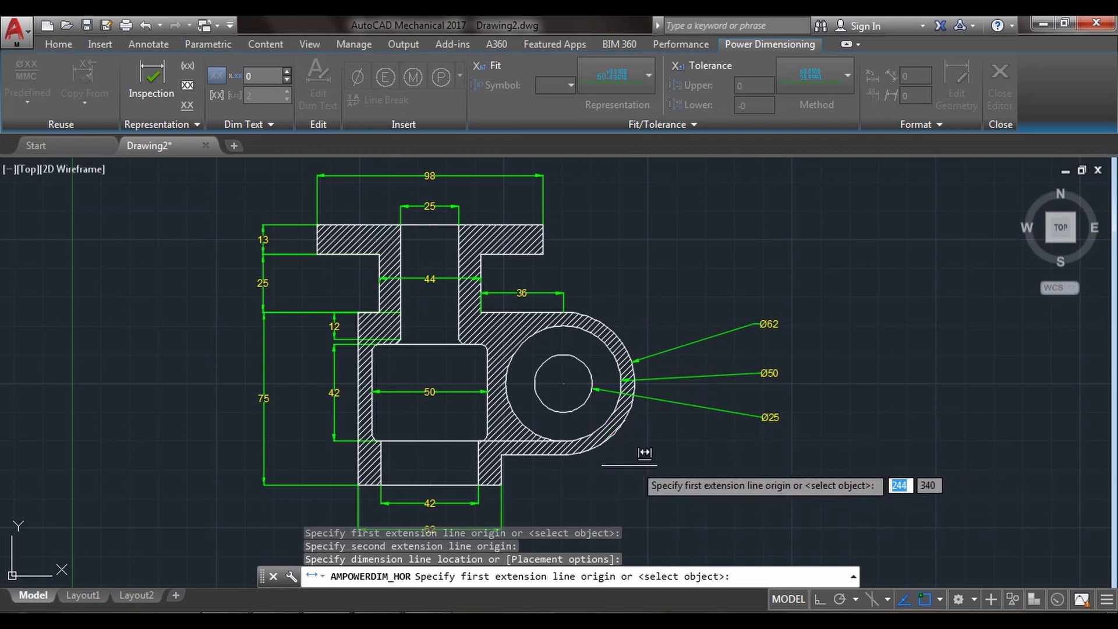
scroll(404, 364, down, 4)
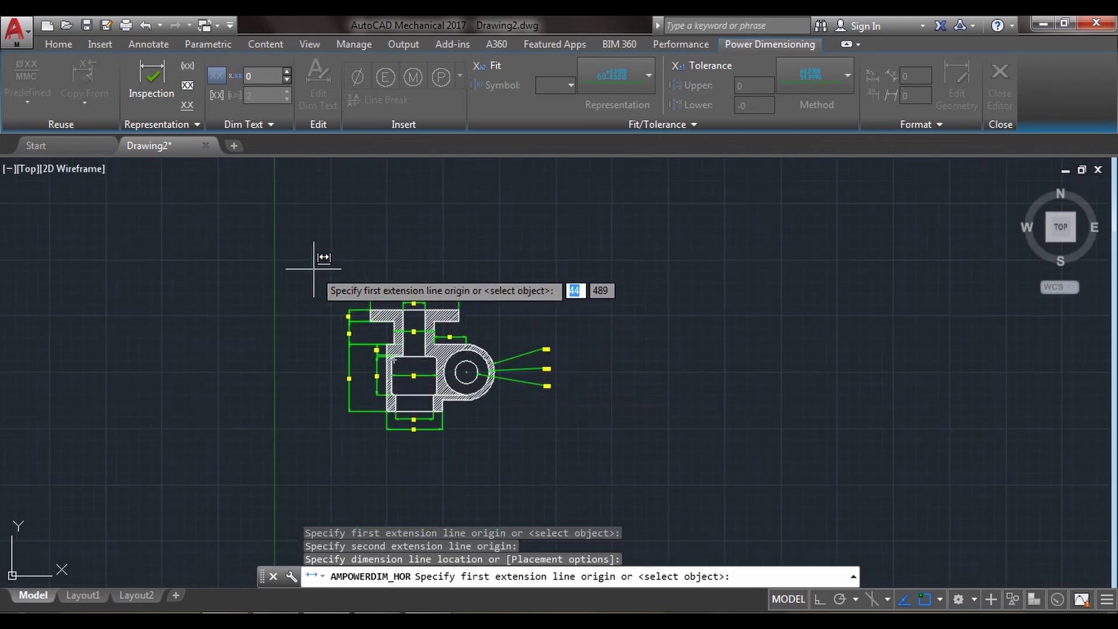
key(Escape)
text(Z)
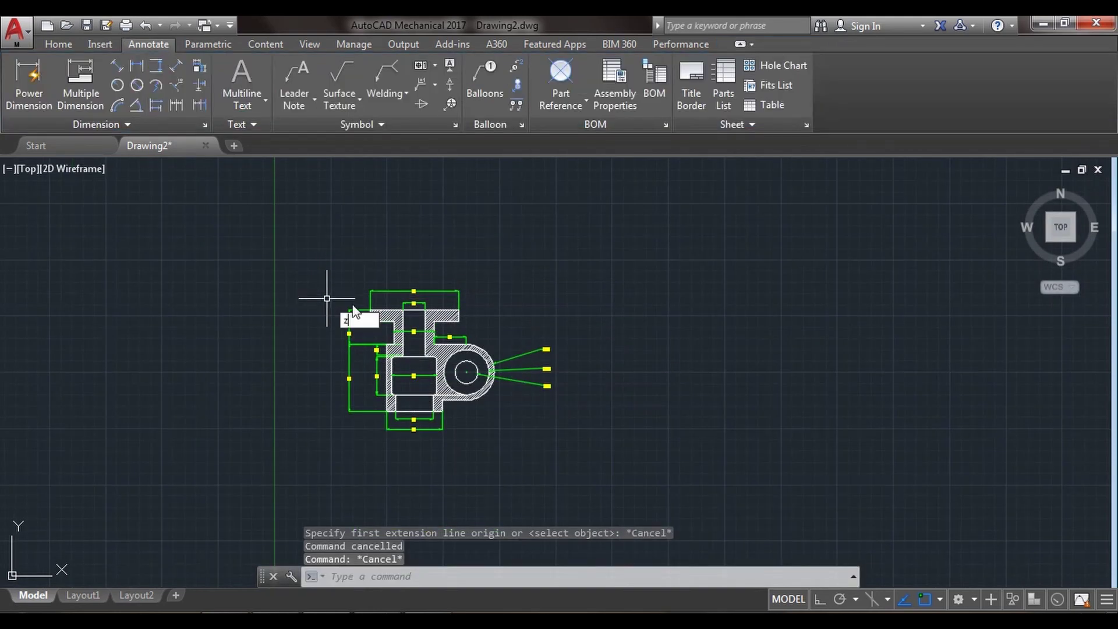
- Window-zoom so the part fills the view, then bring the Paint reference sketch forward
key(Return)
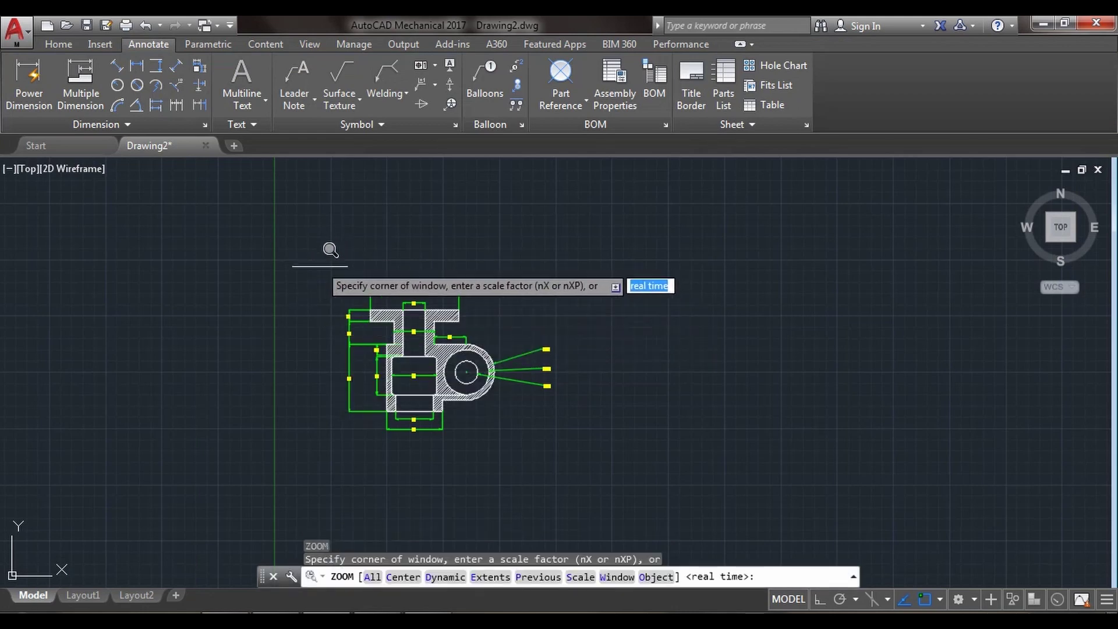
click(324, 270)
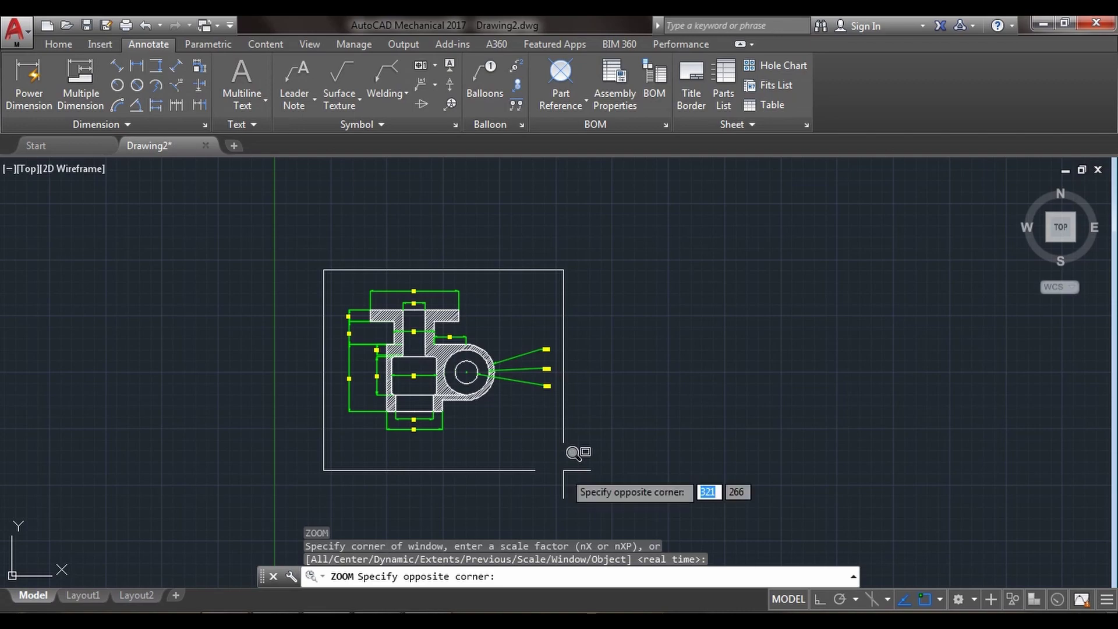
click(564, 470)
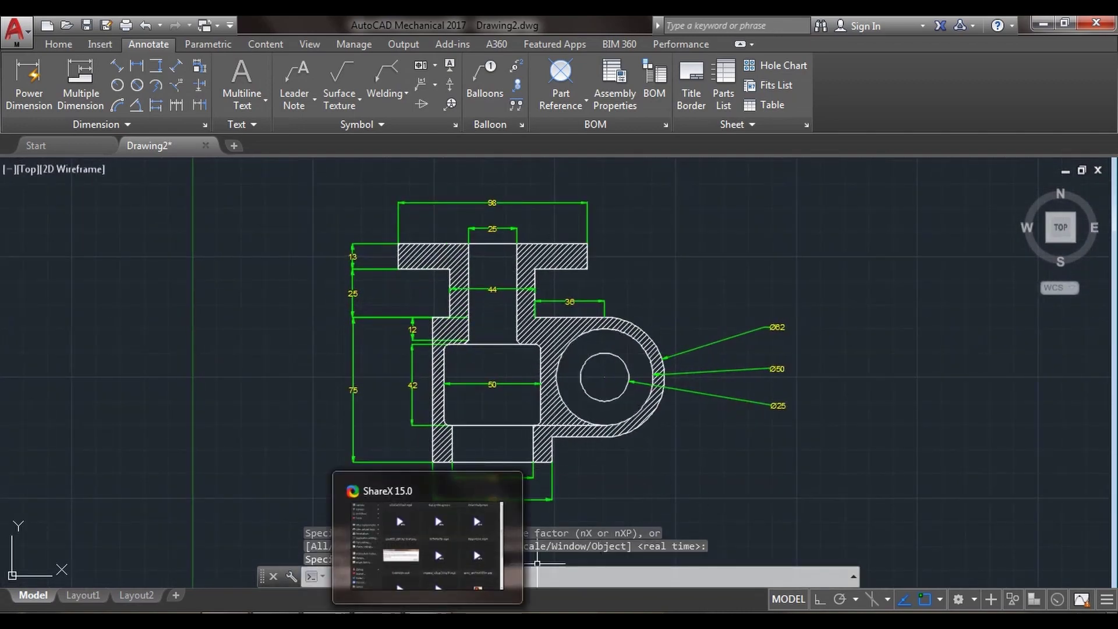
click(389, 545)
scroll(379, 395, down, 3)
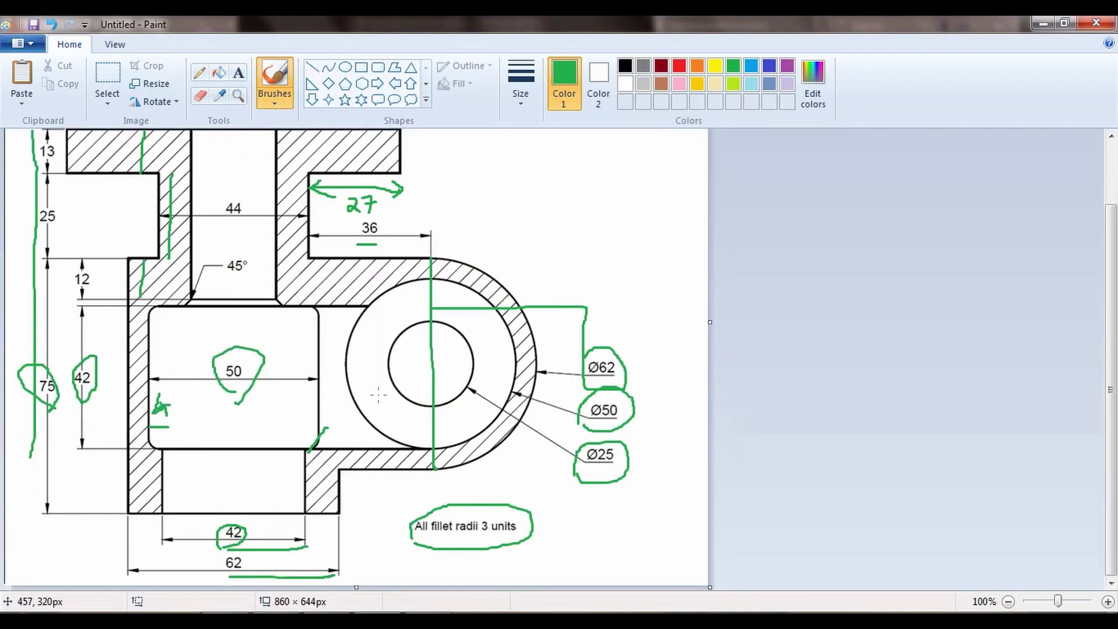
scroll(365, 385, up, 3)
scroll(376, 408, down, 3)
scroll(383, 423, up, 3)
scroll(384, 423, down, 3)
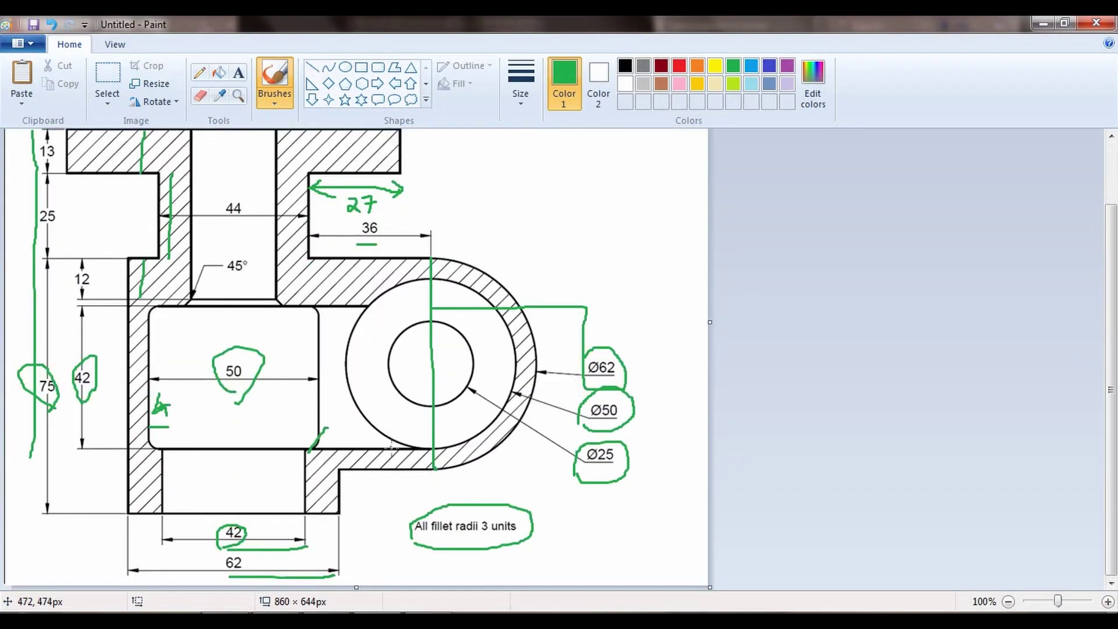